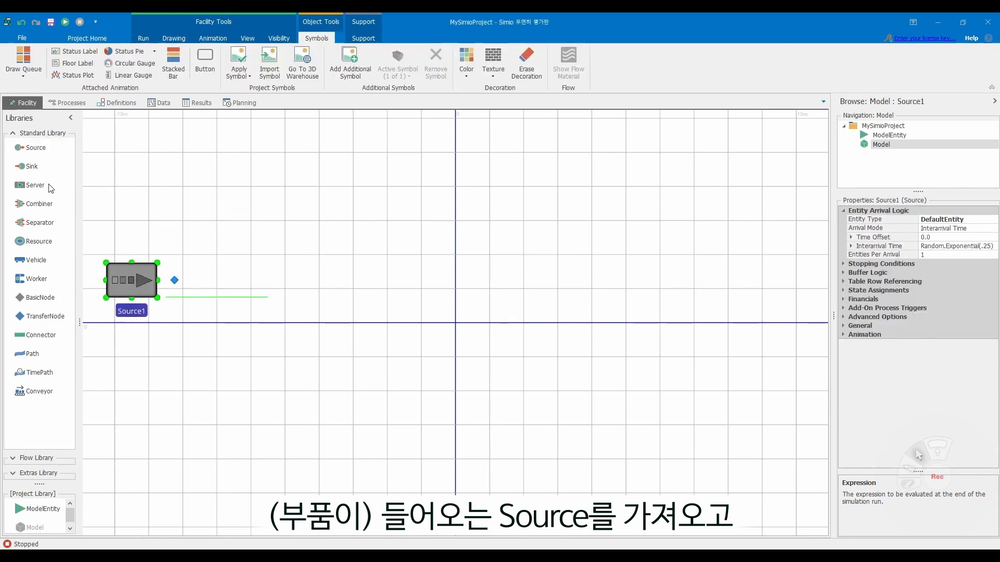
- Place three Server objects in a horizontal row after Source1, leaving space between them for connecting paths
left_click_drag(49, 184, 276, 280)
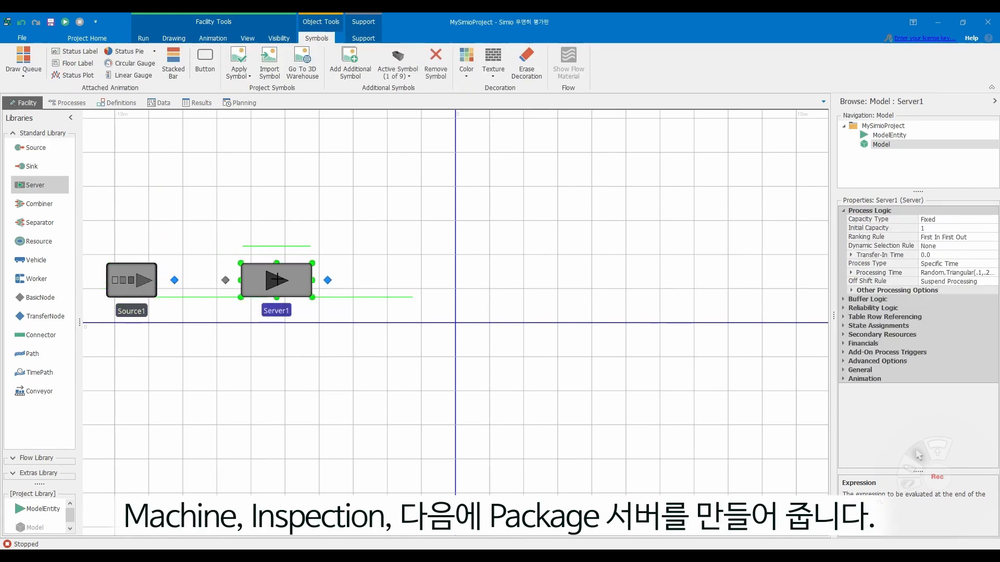
left_click(452, 280)
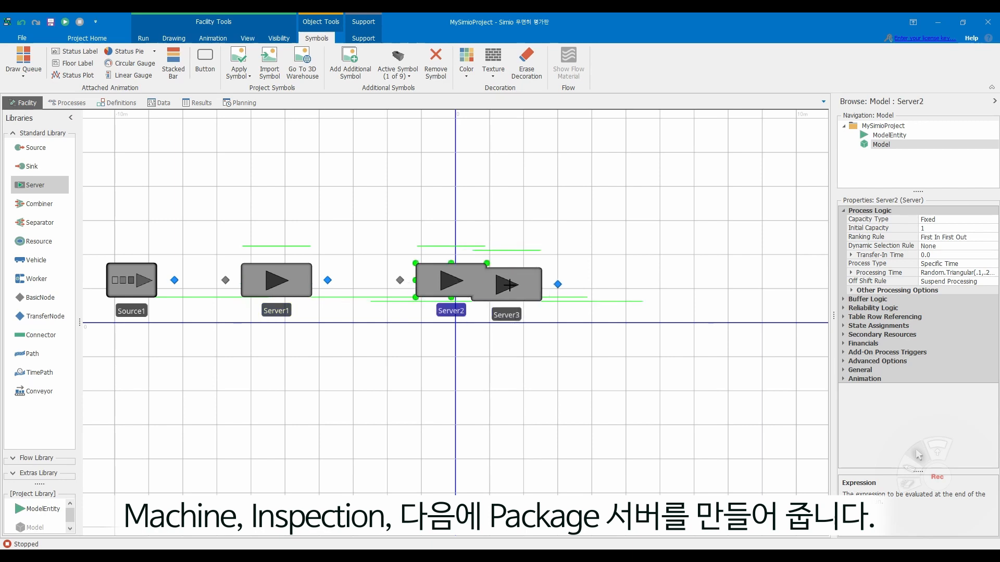
left_click(637, 282)
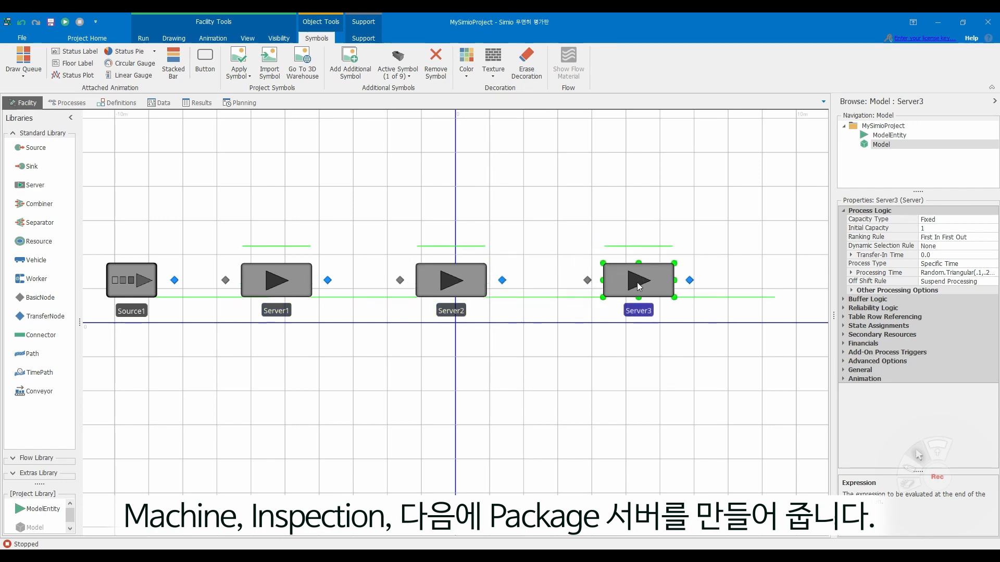
- Add two Sink objects, one in line after Server3 and the other directly below it
left_click(36, 171)
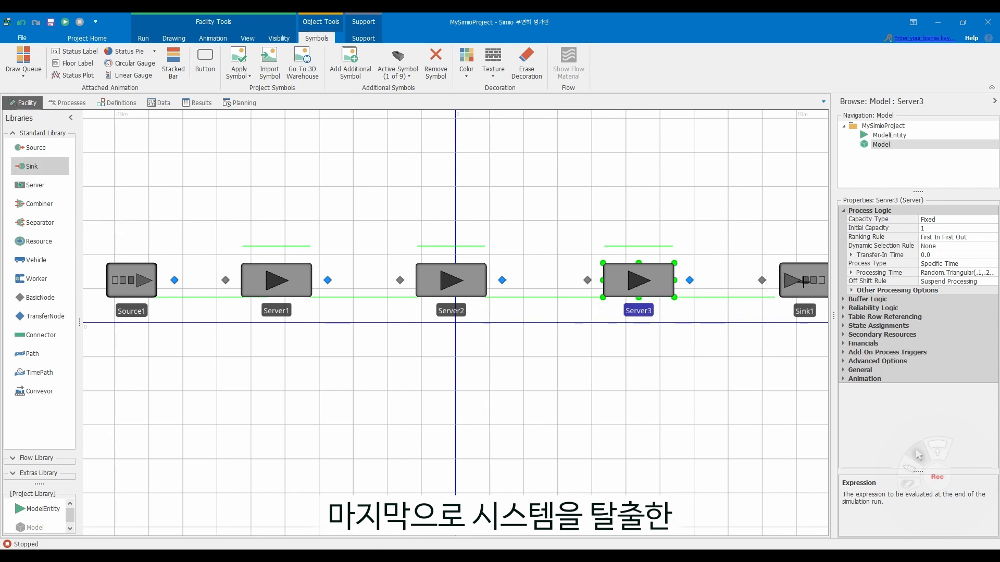
left_click(803, 282)
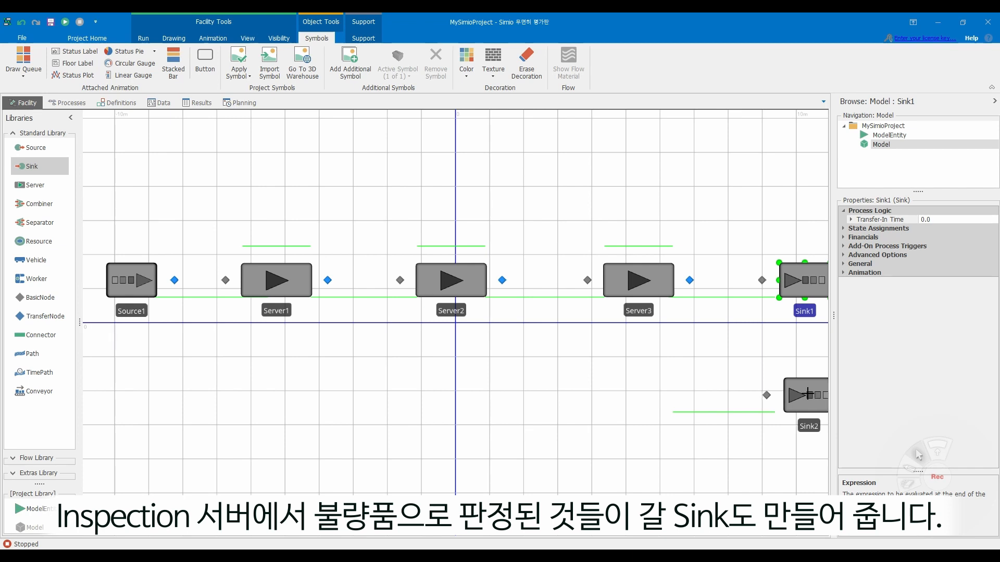
left_click(806, 395)
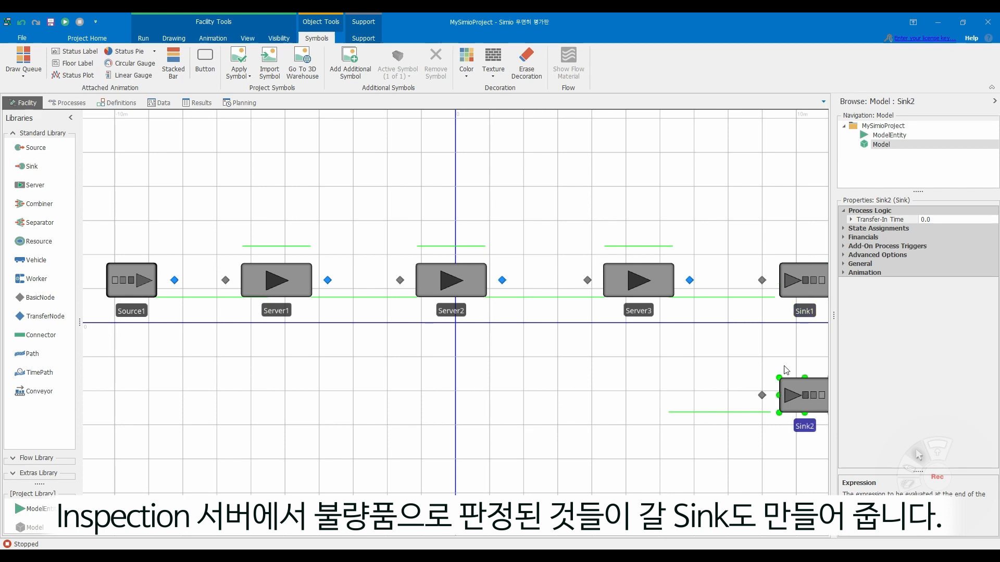
left_click(680, 357)
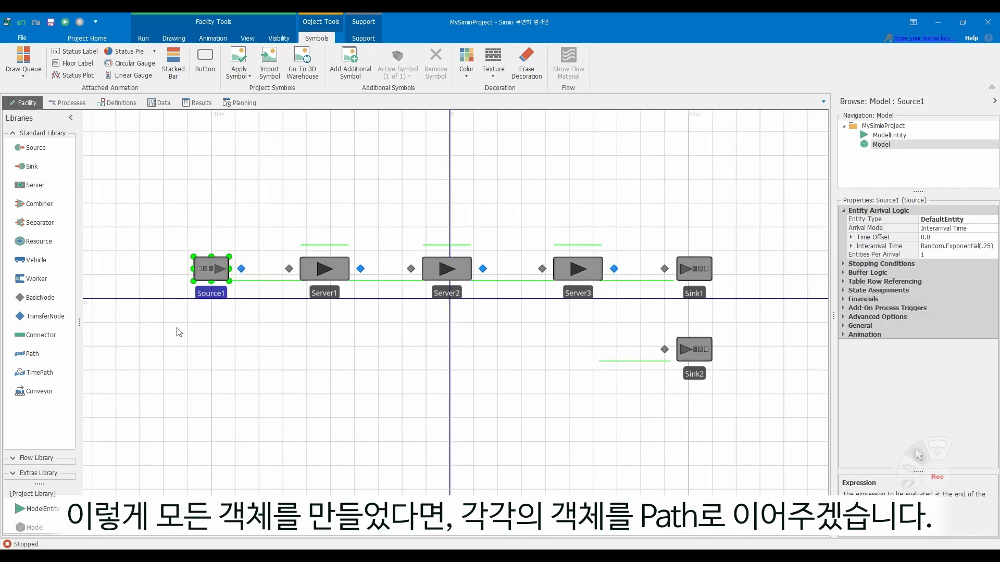
- Connect Source1, Server1, Server2, Server3 and Sink1 in sequence with Path links between their nodes
left_click(32, 353)
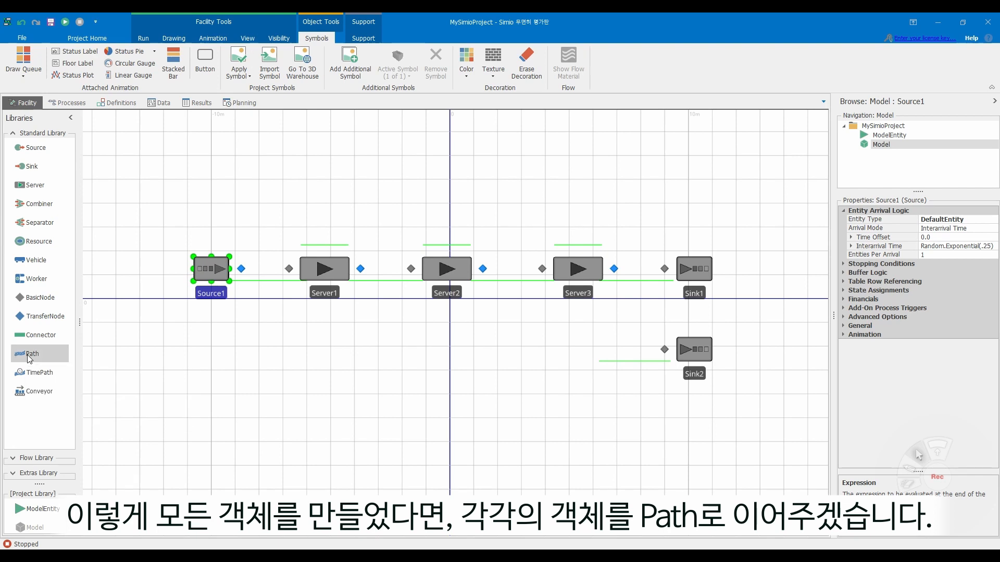
left_click(241, 268)
left_click(289, 269)
left_click(360, 268)
left_click(411, 268)
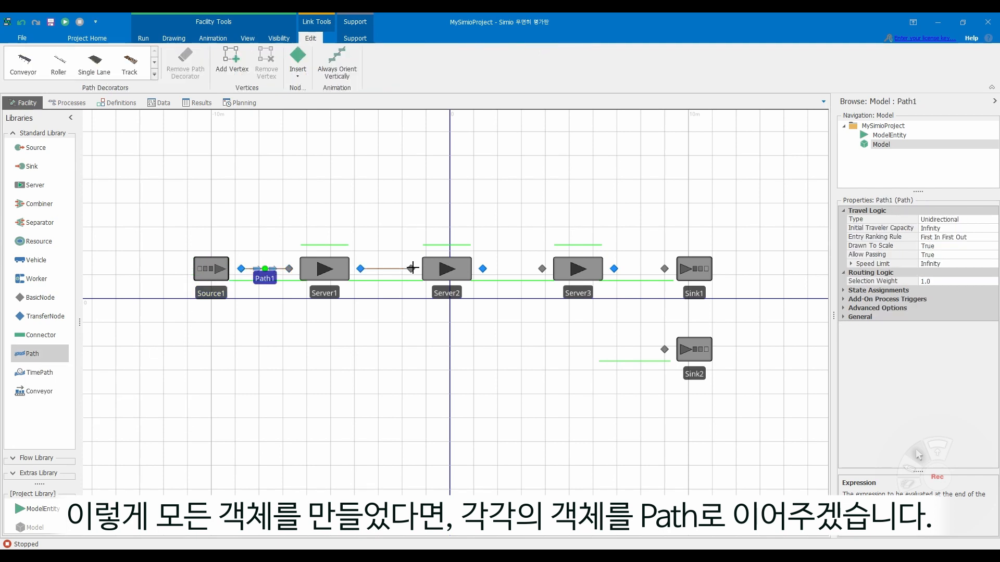
left_click(483, 269)
left_click(542, 268)
left_click(614, 269)
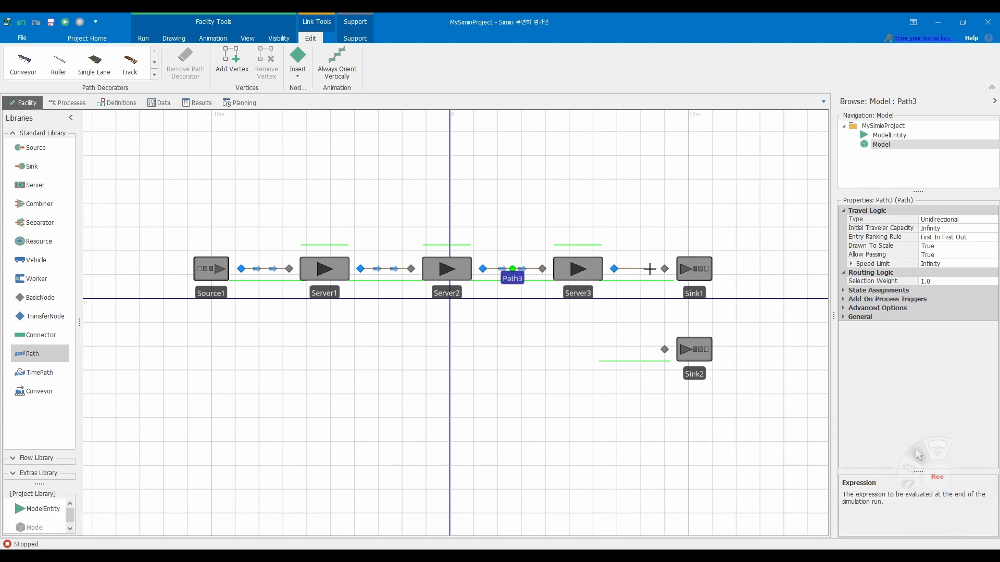
left_click(663, 268)
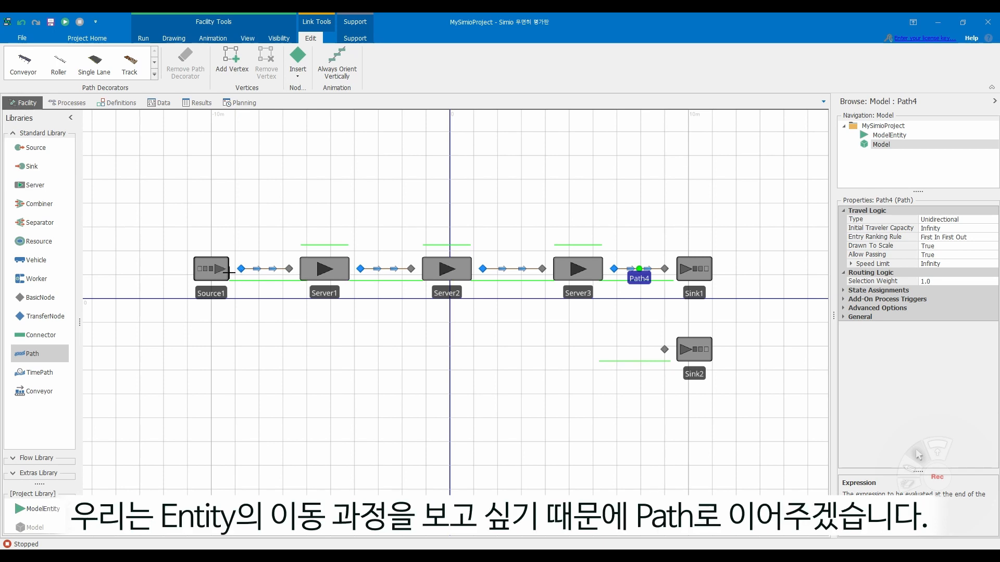
- Draw a Path from Server2's output node to Sink2's input node, with one bend below the servers
left_click(482, 269)
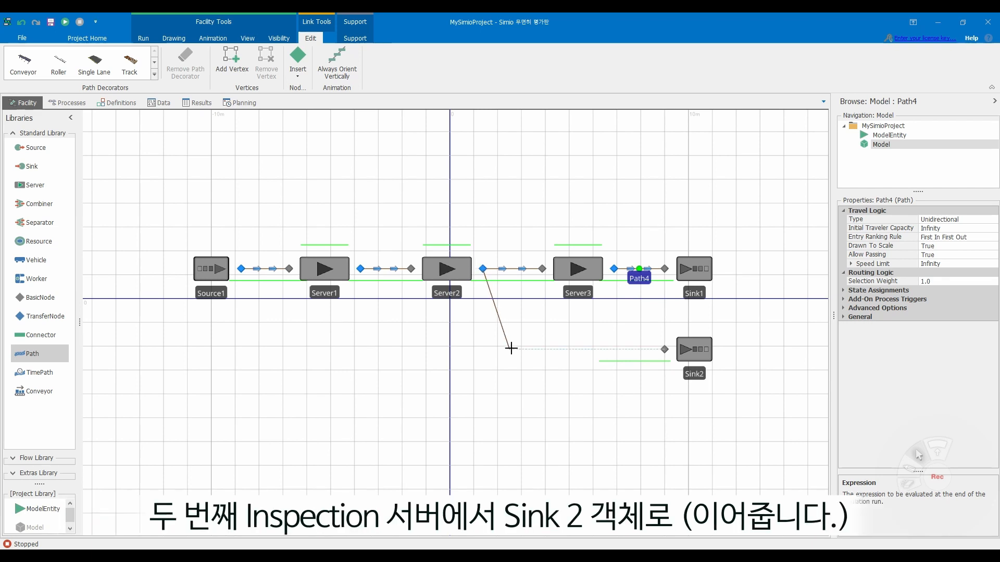
left_click(511, 352)
left_click(664, 349)
left_click(289, 298)
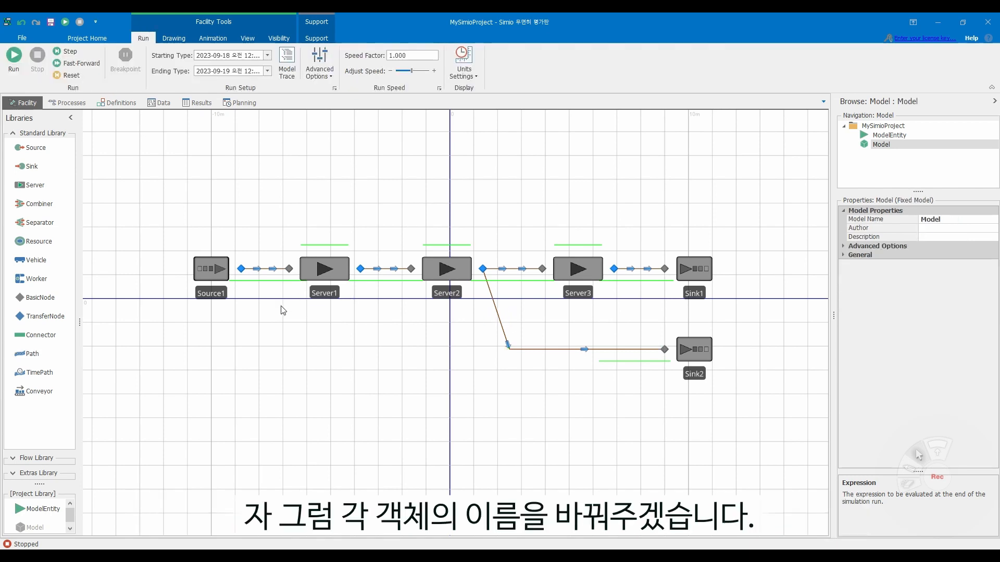
- Rename the Source1 object as Arrival
left_click(213, 294)
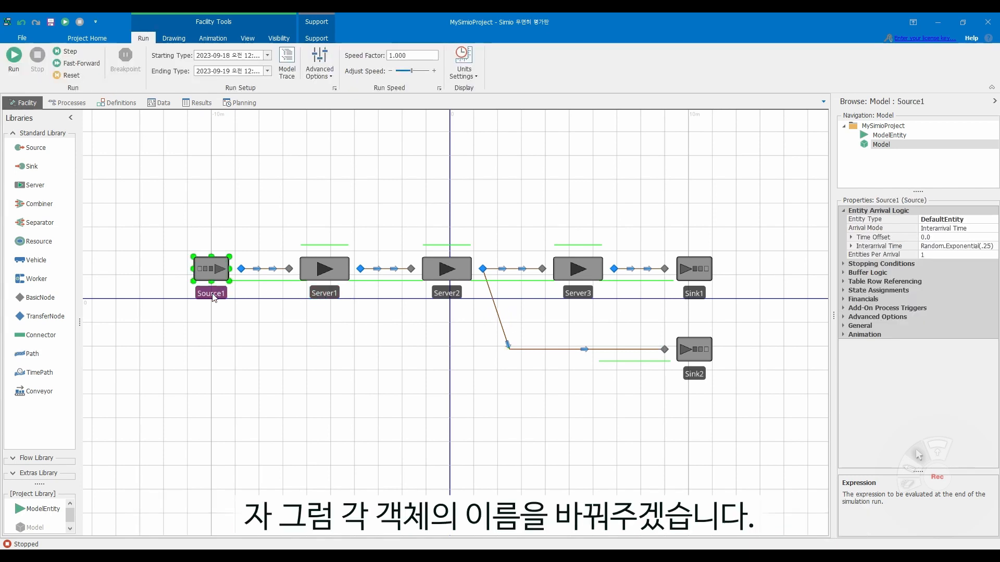
key("F2")
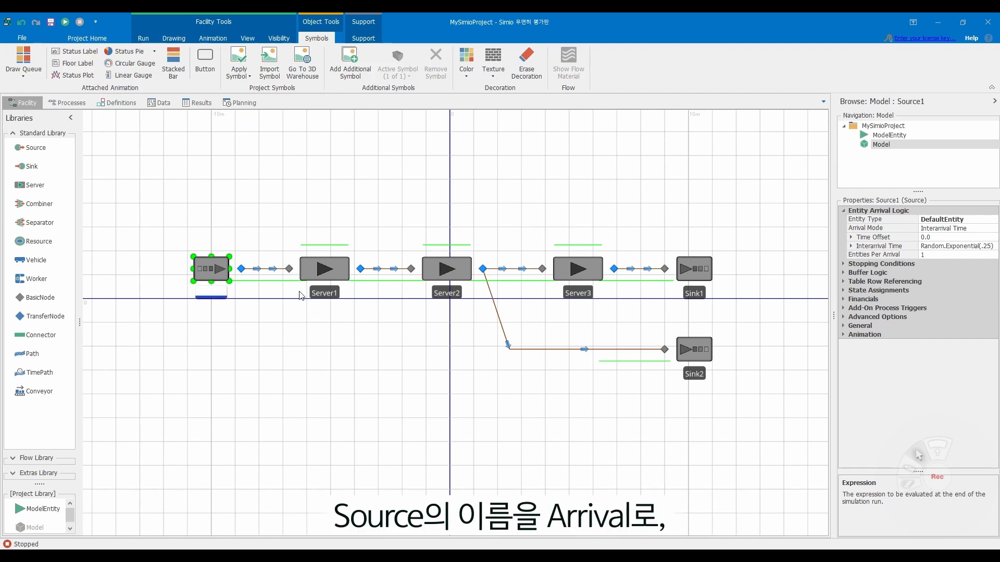
type("Arrival")
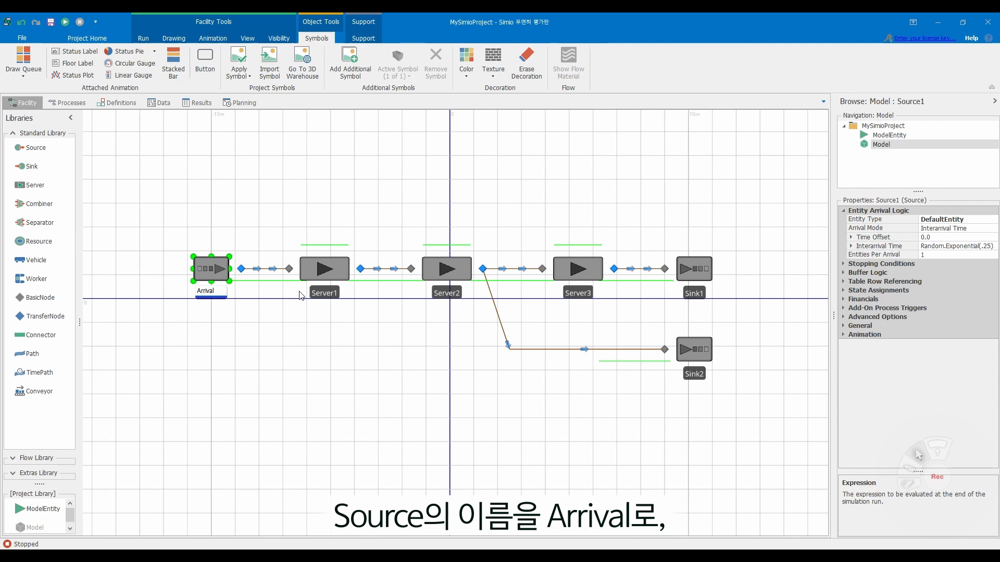
key("Return")
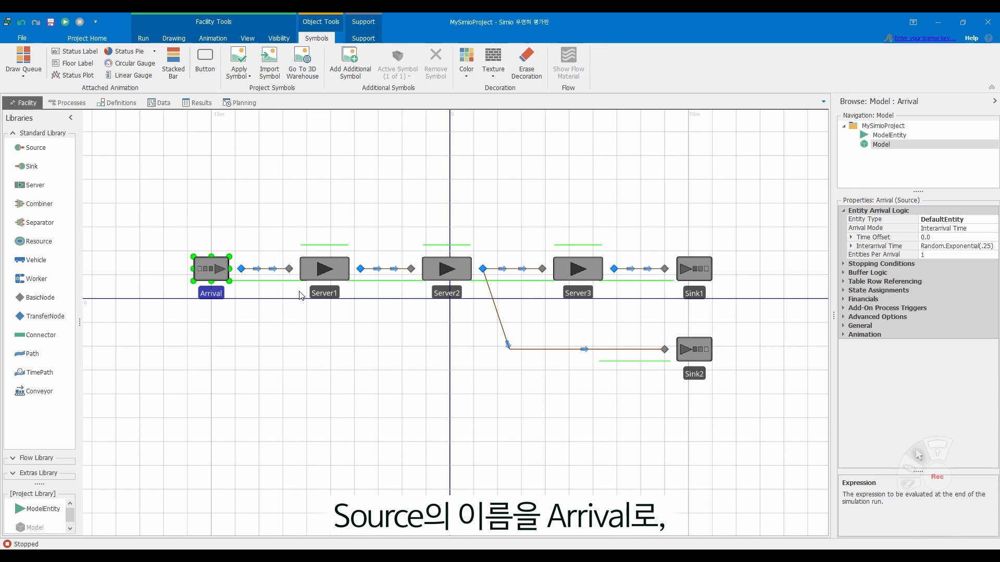
- Rename the Server1 object as Machine
left_click(328, 294)
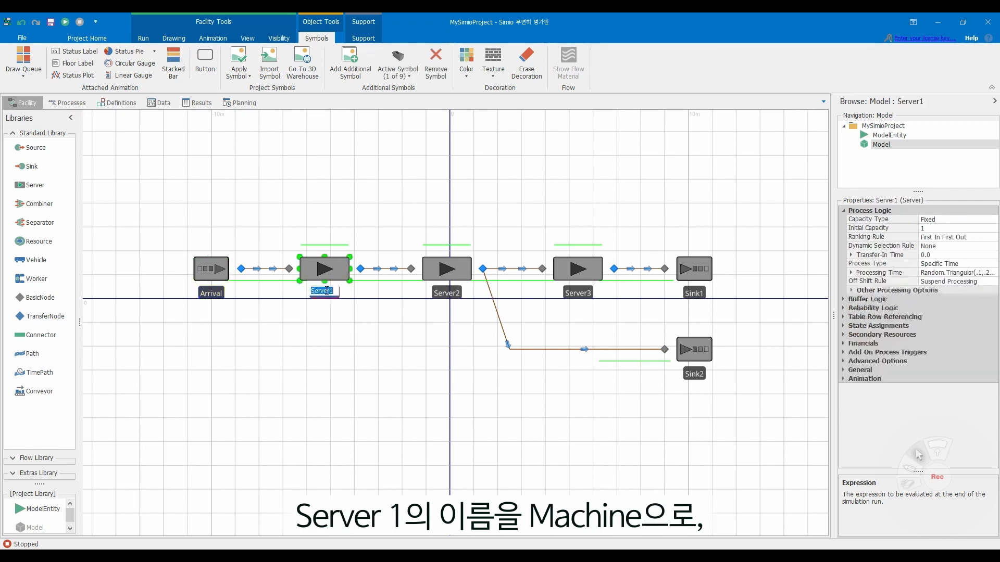
key("F2")
type("Machine")
key("Return")
- Rename the Server2 object as Inspection
left_click(447, 294)
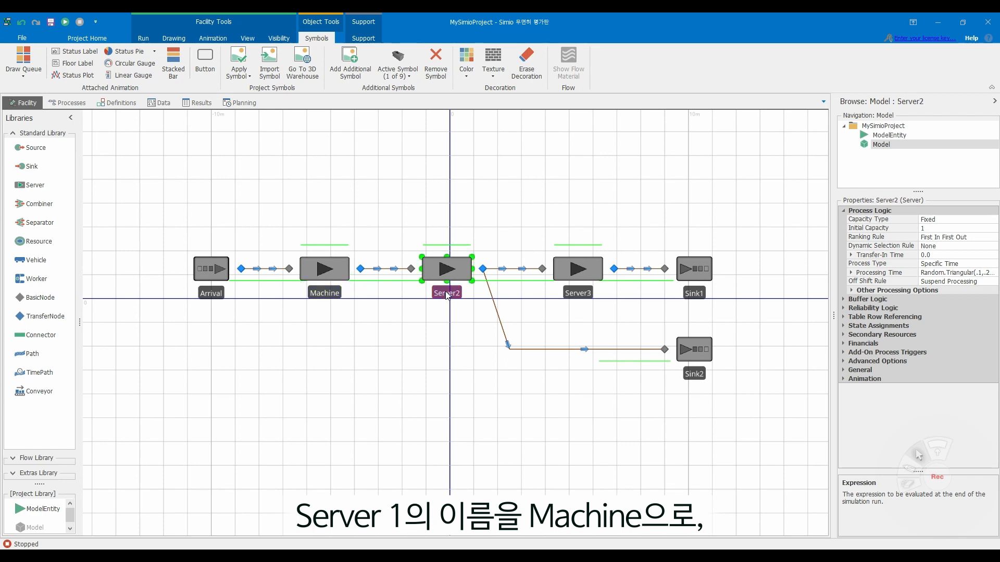
key("F2")
type("In")
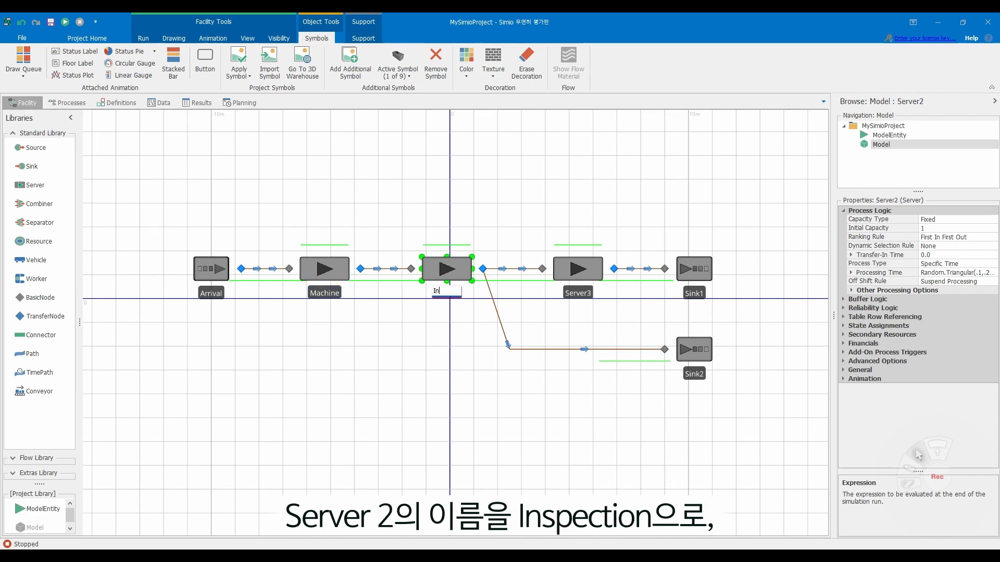
type("spection")
key("Return")
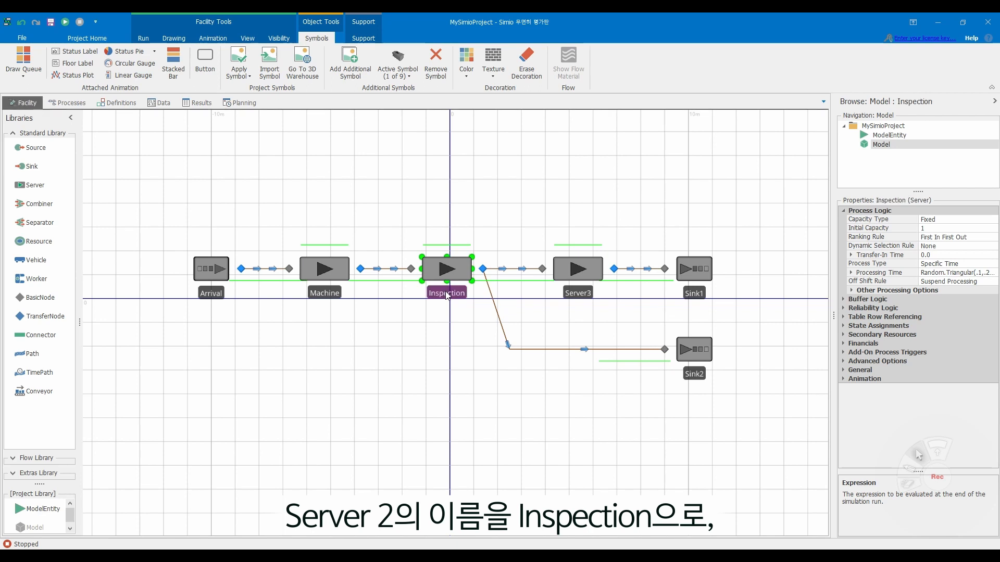
- Rename the Server3 object as Package
left_click(591, 294)
key("F2")
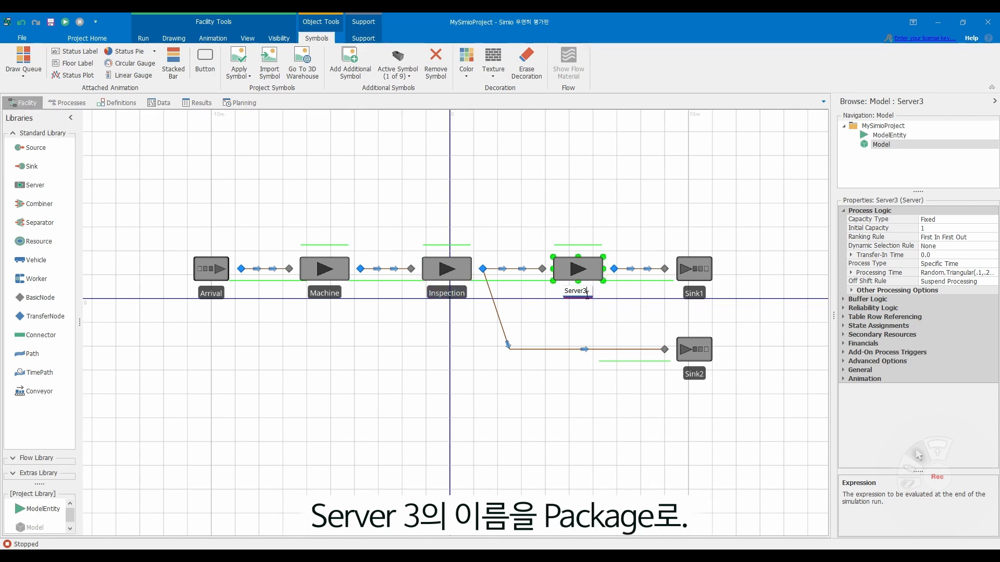
key("BackSpace")
key("BackSpace")
key("BackSpace")
key("BackSpace")
key("BackSpace")
key("BackSpace")
key("Return")
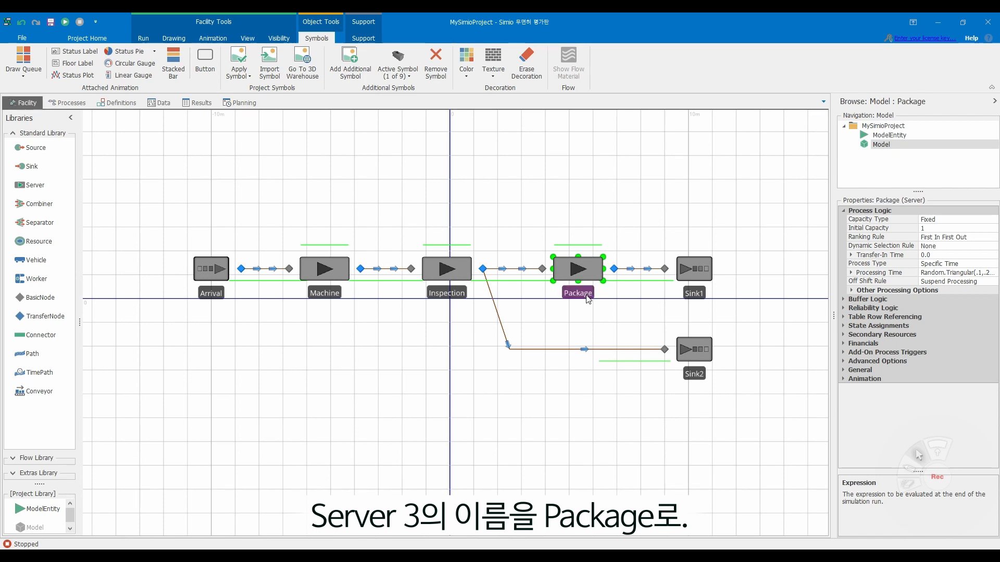
- Rename Sink1, the sink after the Package server, as Good
left_click(691, 295)
key("F2")
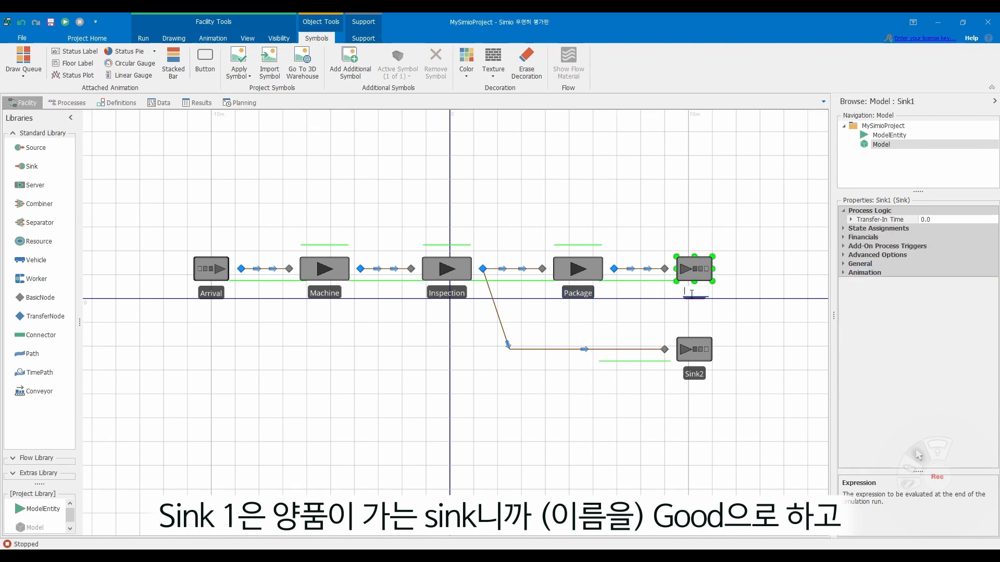
type("Good")
key("Return")
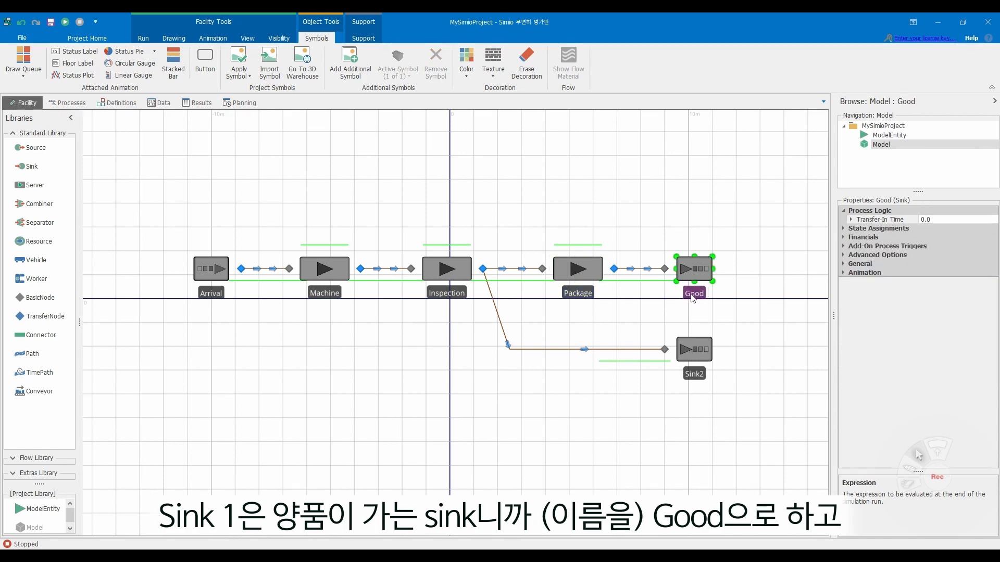
- Rename Sink2, the sink for parts rejected at Inspection, as Bad
left_click(697, 373)
key("F2")
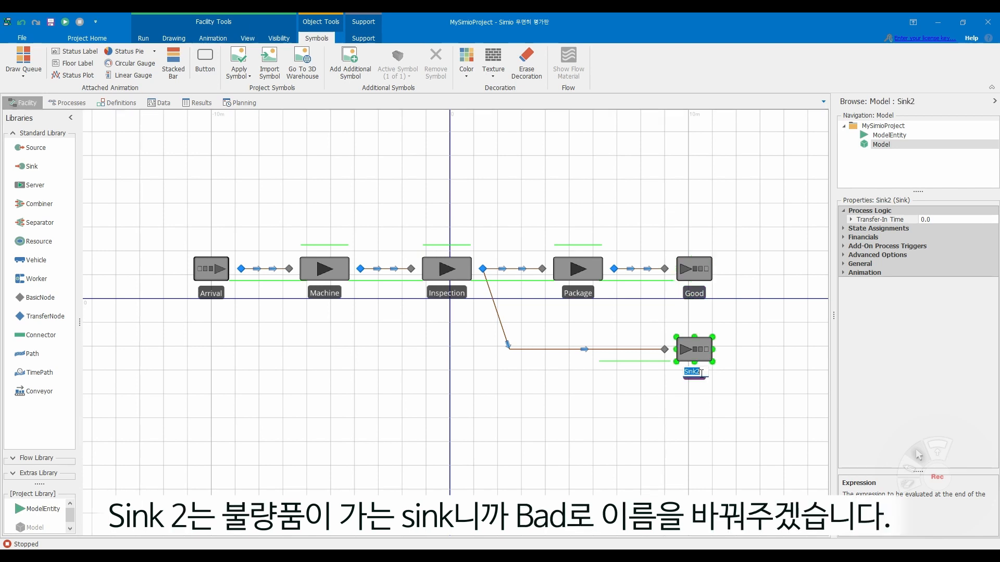
type("Bad")
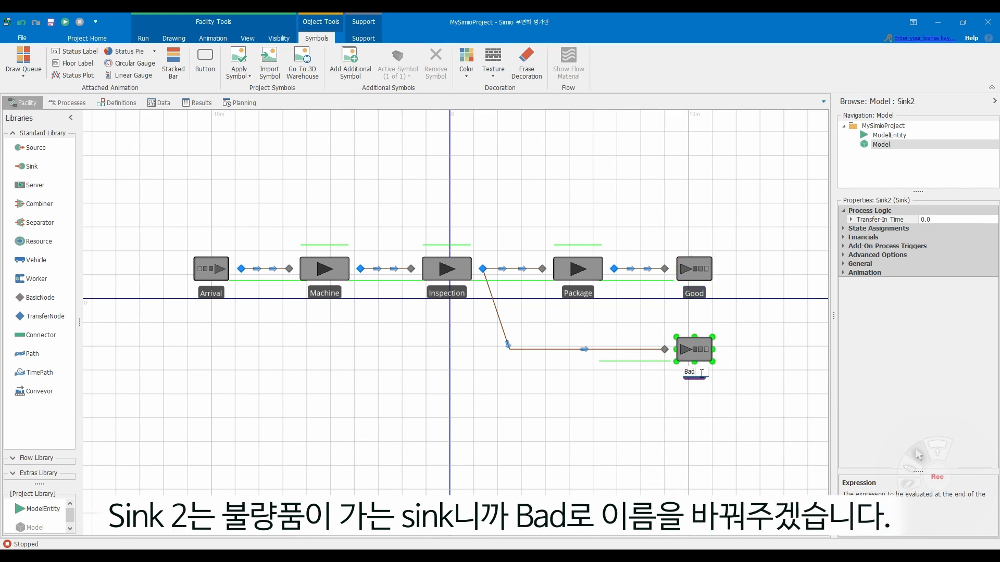
key("Return")
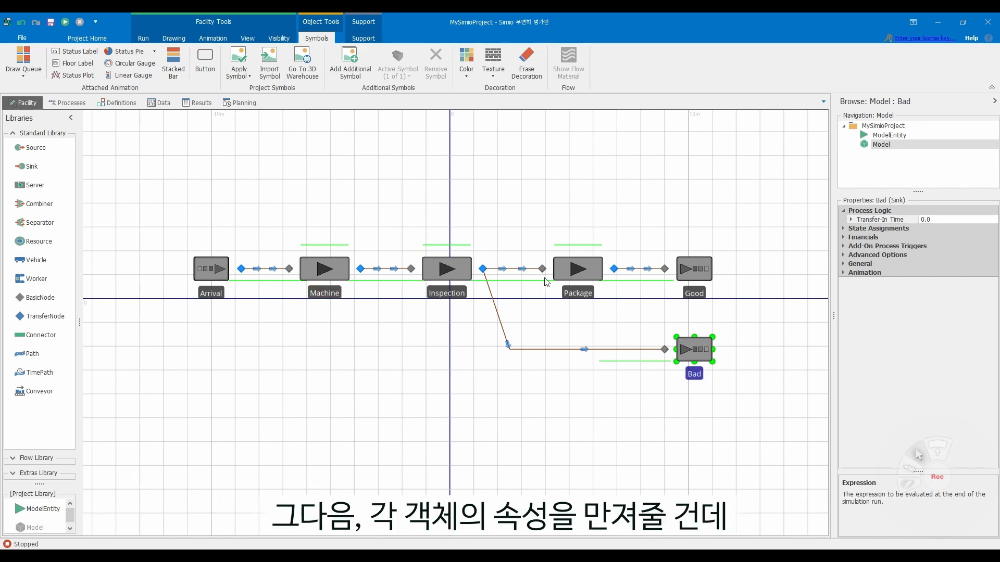
- Set the Arrival source's Interarrival Time to Random.Exponential(1), in minutes
left_click(217, 281)
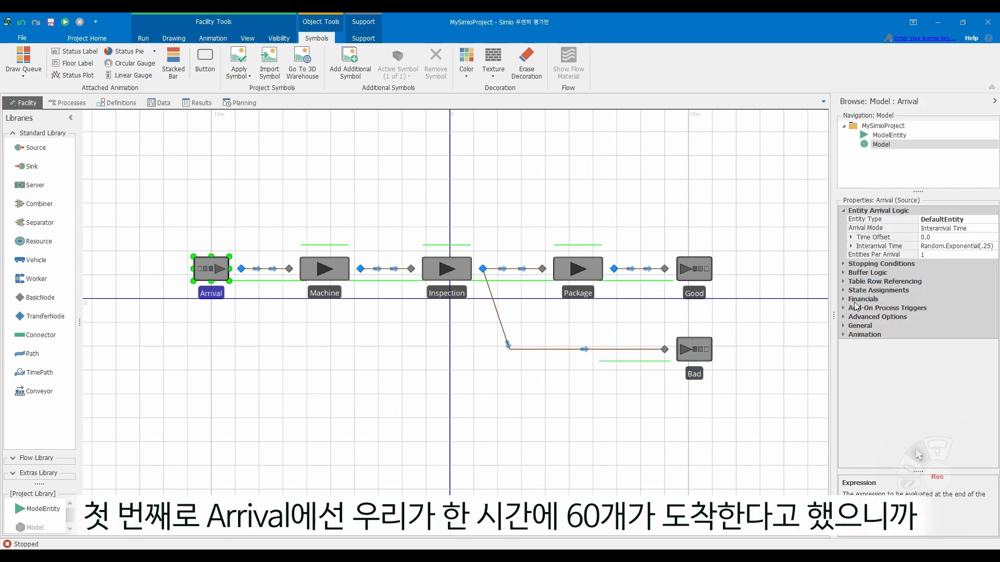
left_click(953, 245)
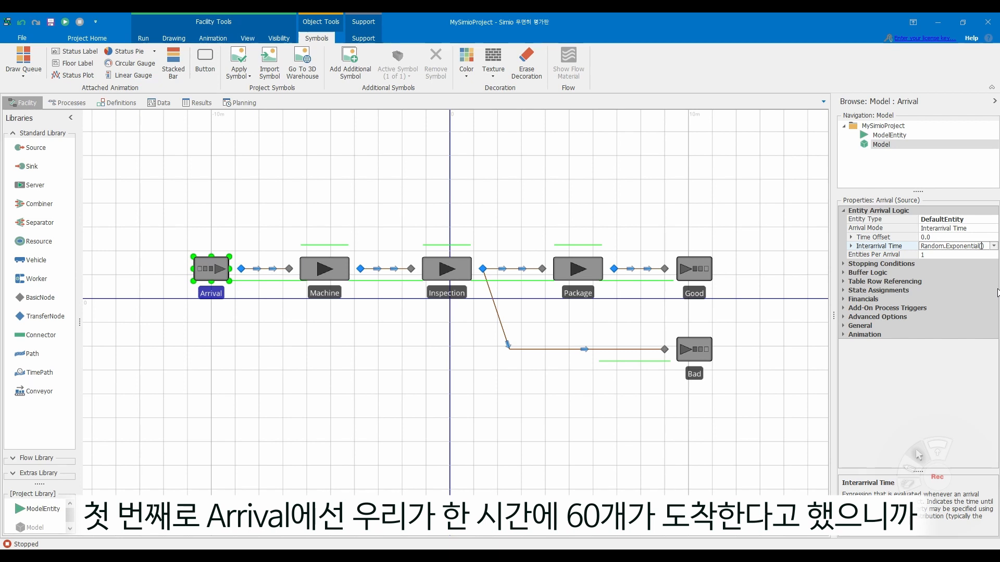
type("1")
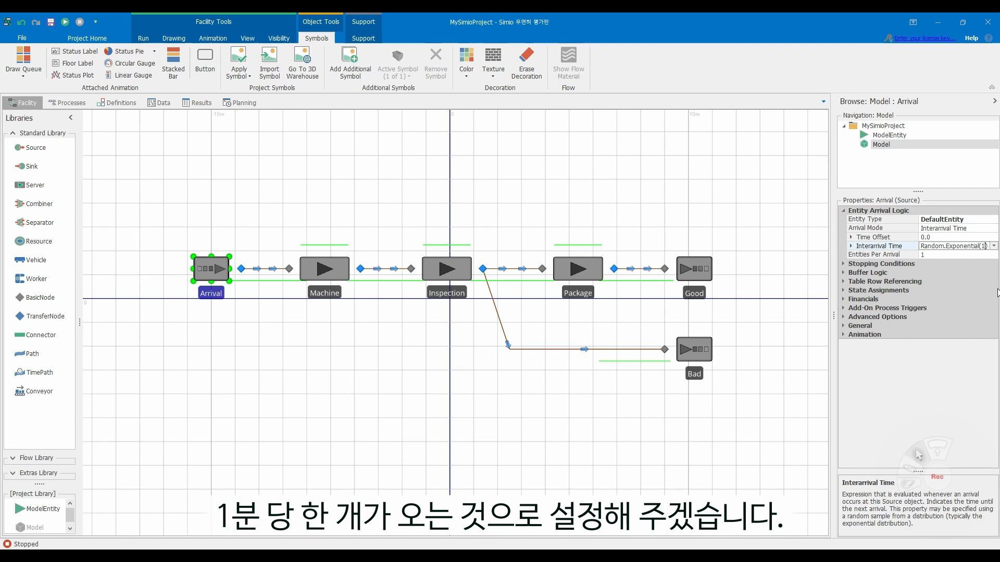
key("Return")
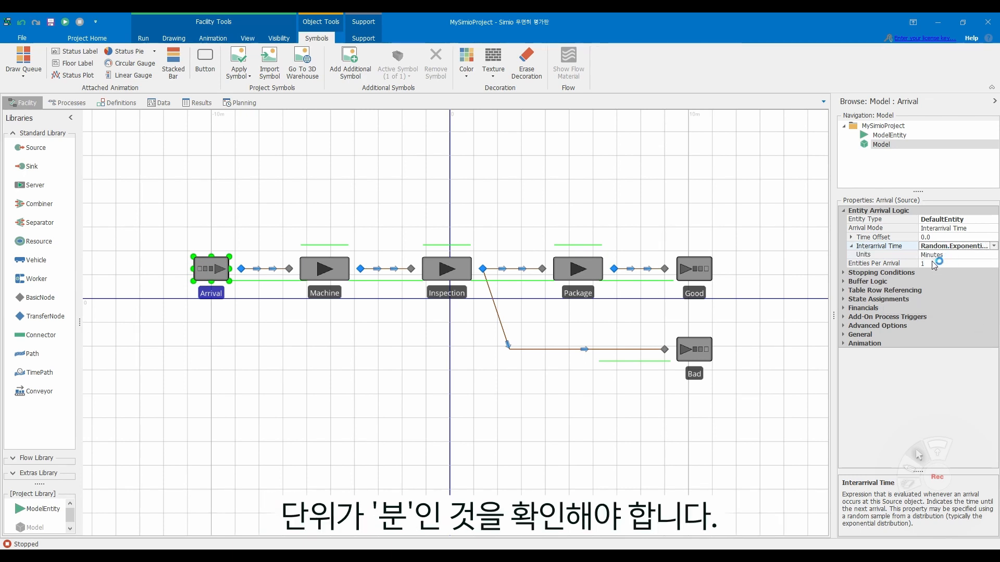
- Set the Machine server's Processing Time to Random.Exponential(45), with the units in seconds
left_click(324, 275)
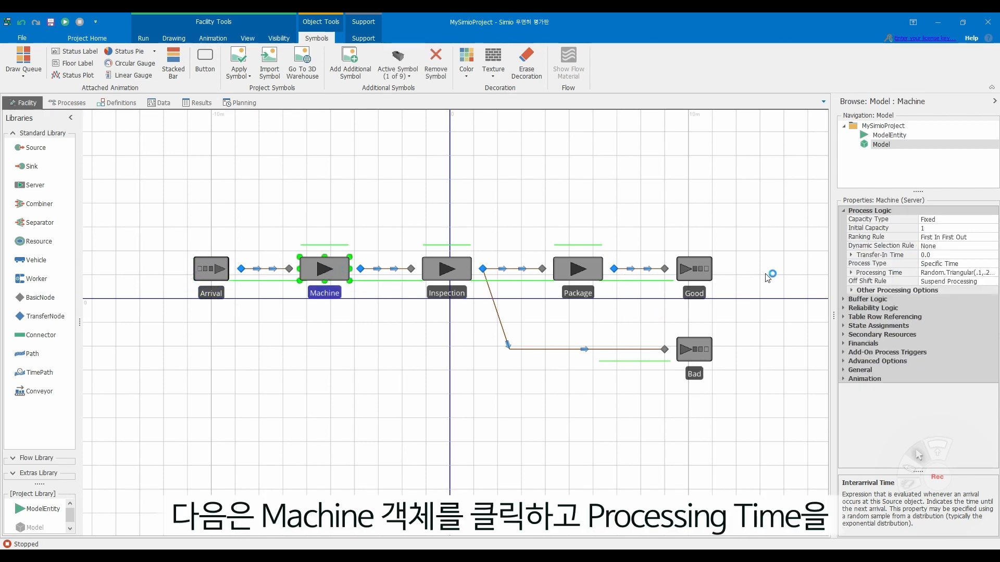
left_click(973, 272)
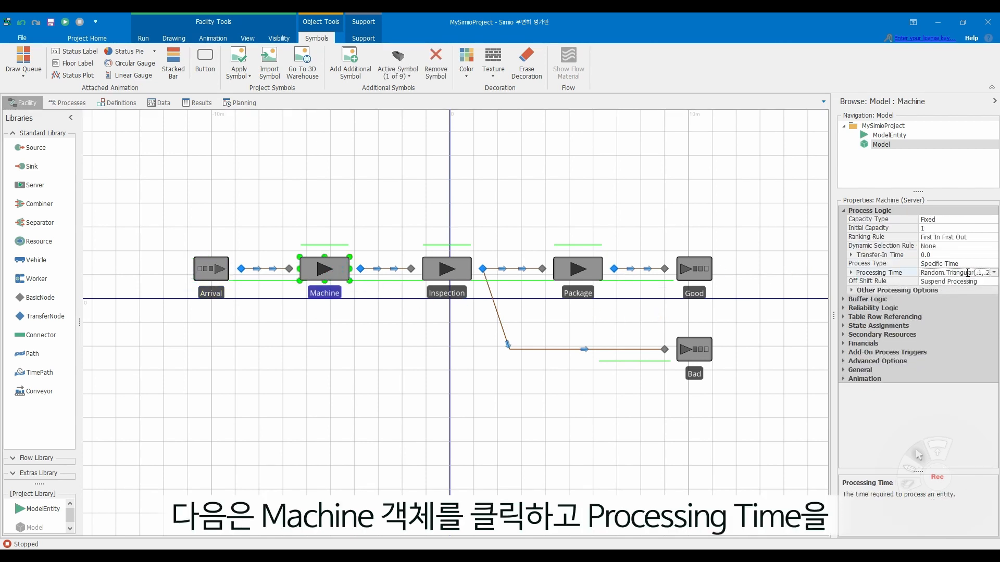
key("BackSpace")
key("BackSpace")
key("BackSpace")
key("BackSpace")
key("BackSpace")
key("BackSpace")
key("BackSpace")
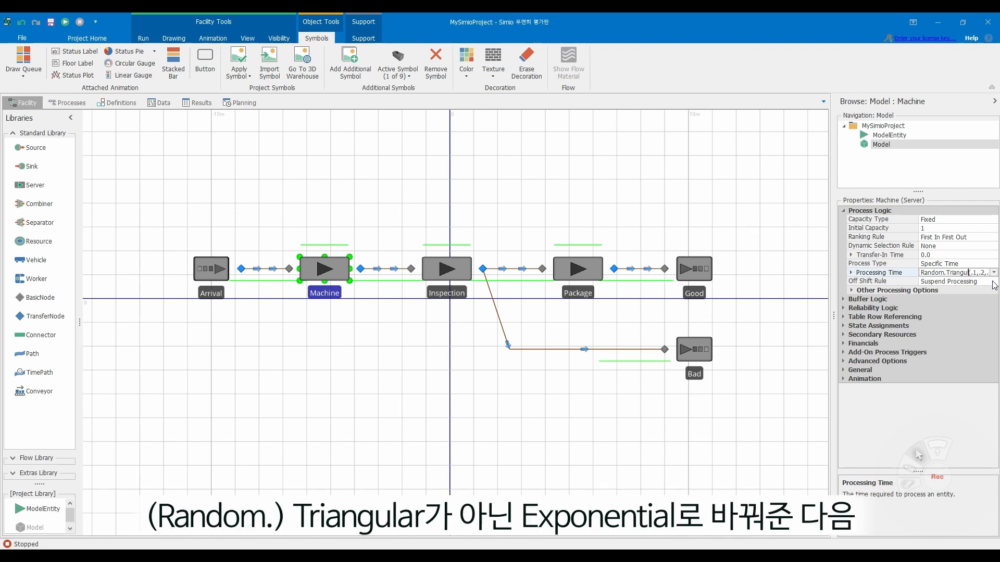
key("BackSpace")
key("BackSpace")
key("BackSpace")
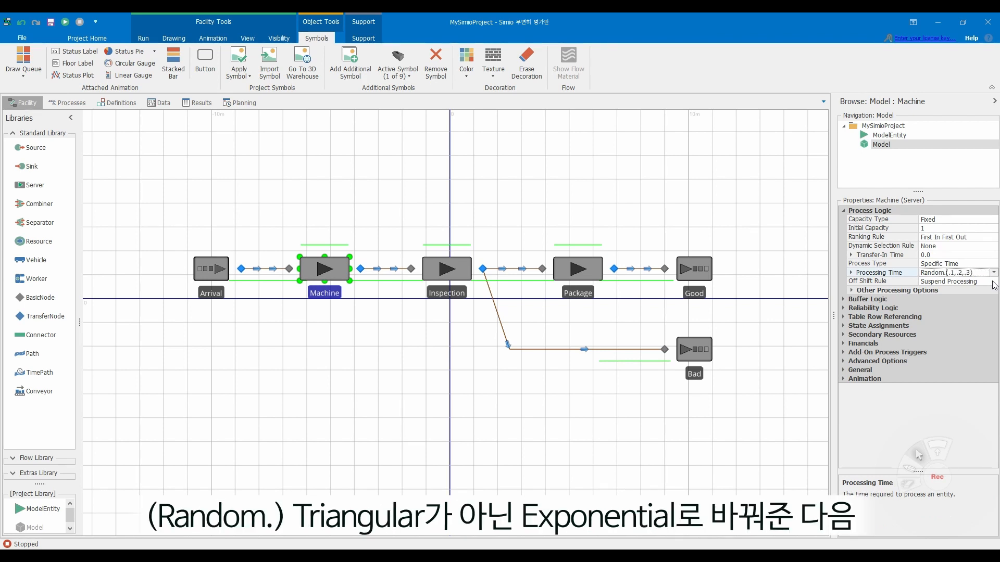
type("Exponential")
key("Right")
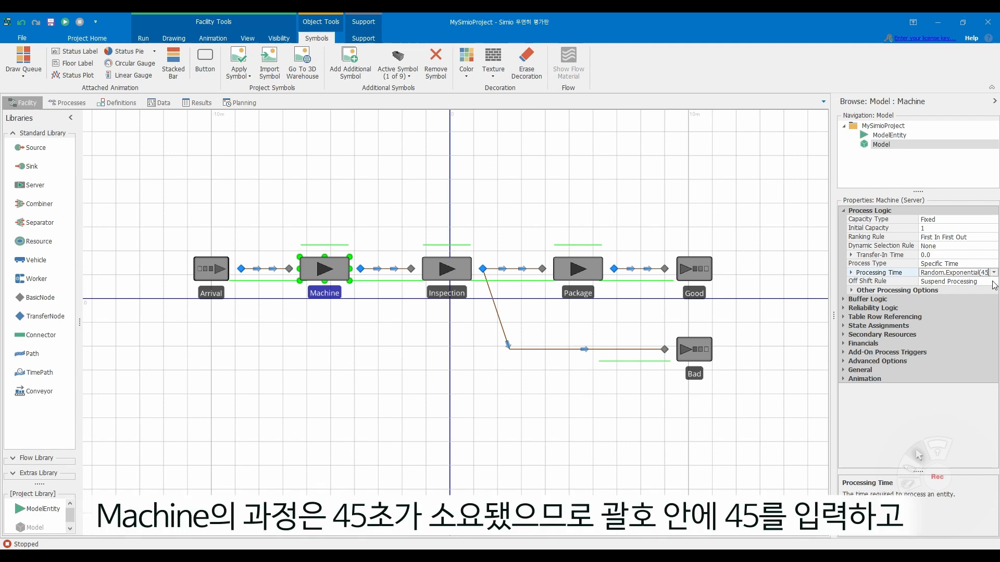
left_click(989, 284)
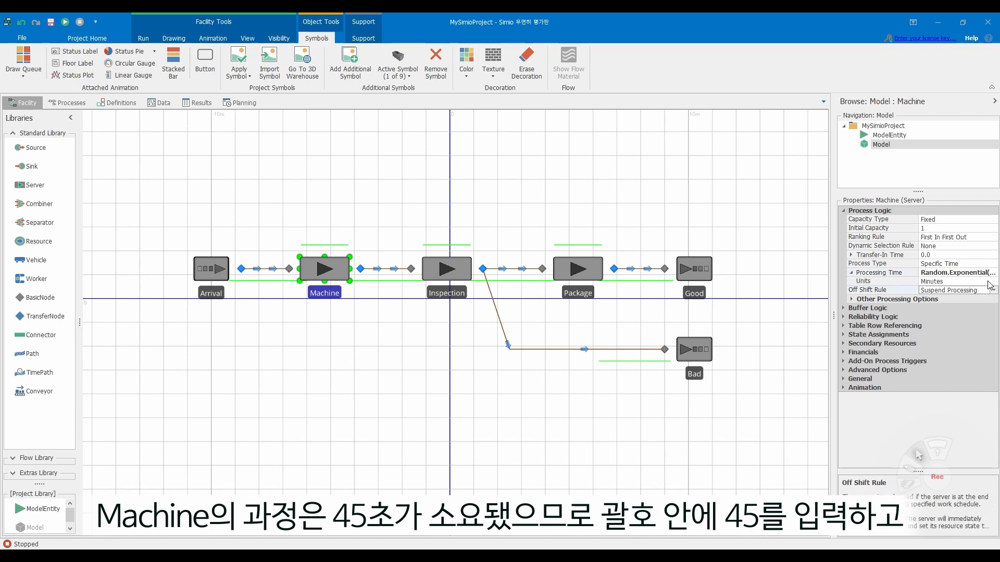
left_click(981, 281)
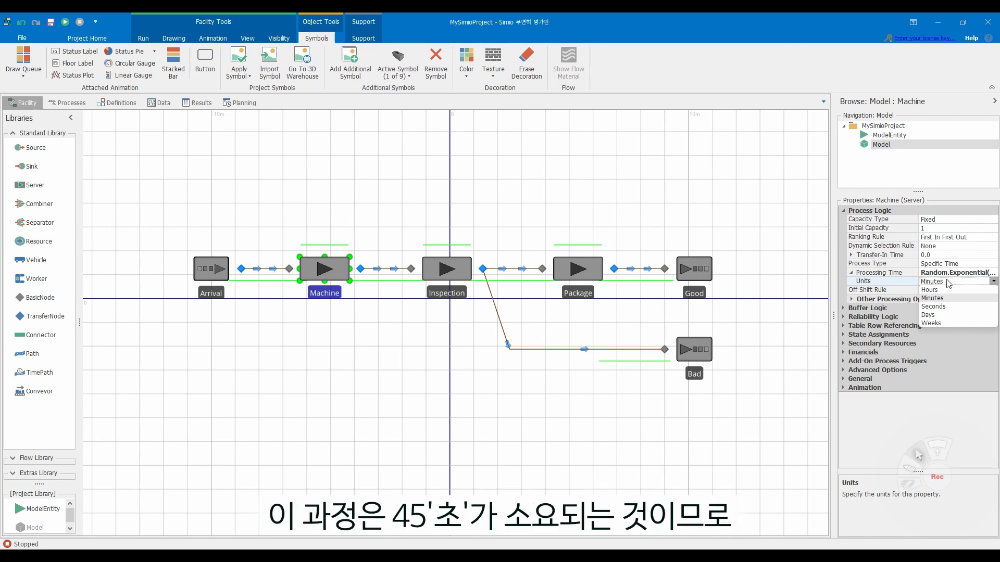
left_click(949, 306)
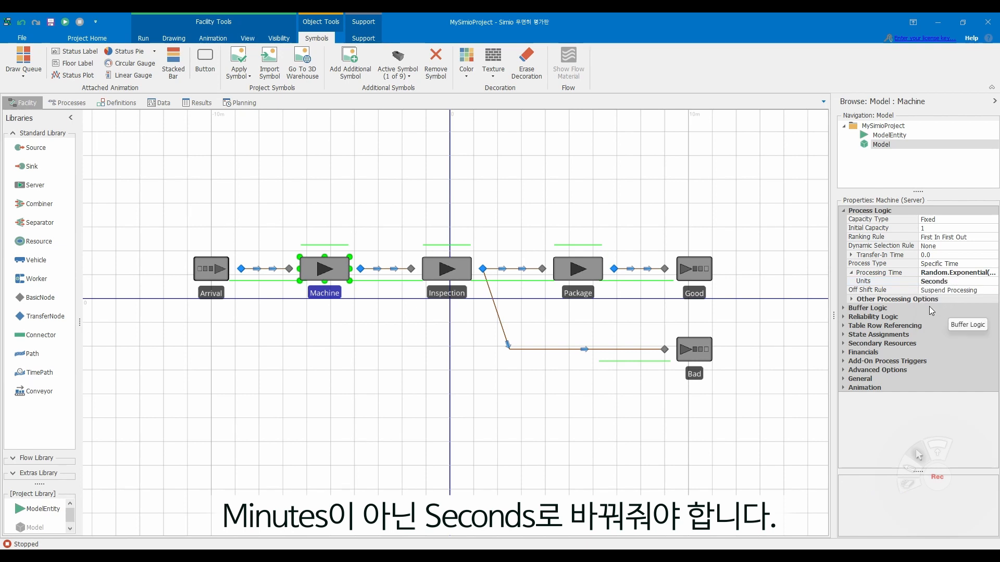
- Set the Inspection server's Processing Time to Random.Exponential(55), with the units in seconds
left_click(441, 270)
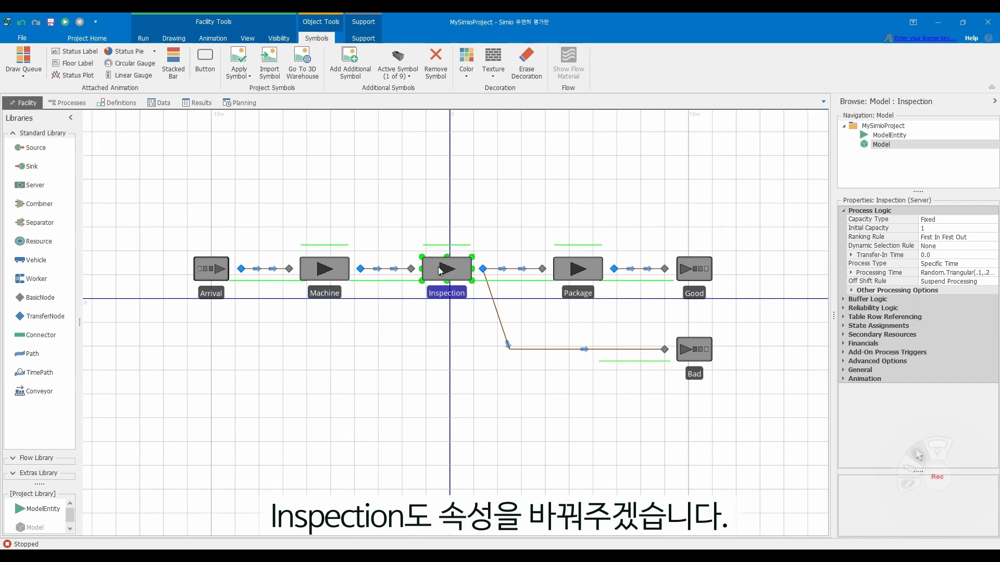
left_click(977, 273)
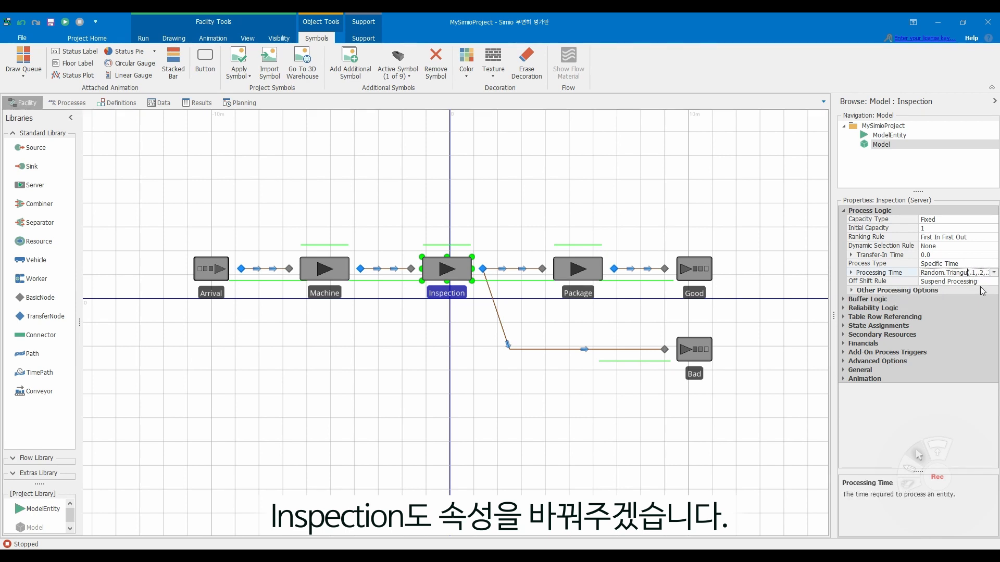
key("BackSpace")
key("BackSpace")
key("BackSpace")
key("BackSpace")
key("BackSpace")
key("BackSpace")
key("BackSpace")
key("BackSpace")
type("E")
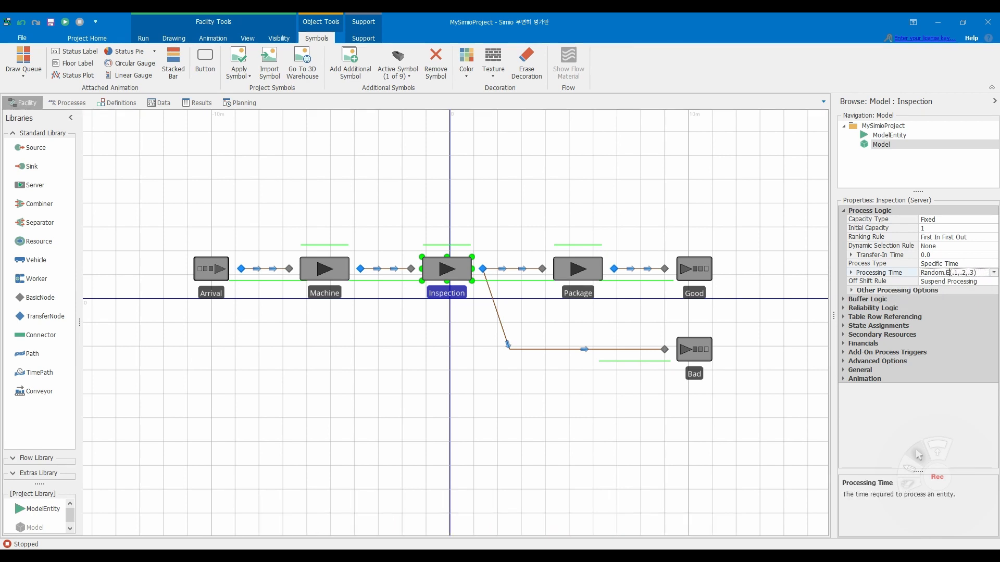
type("xponential")
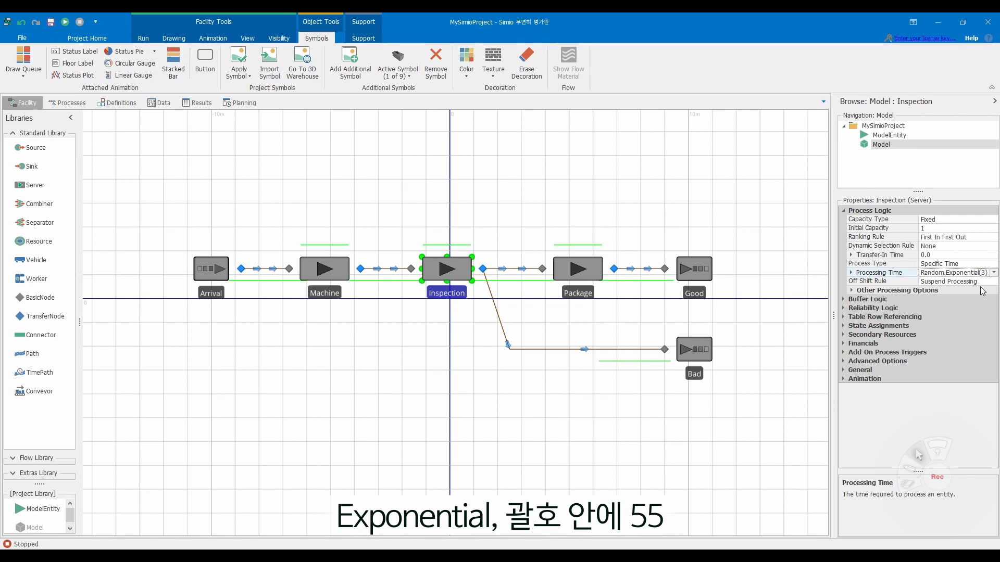
type("55")
key("Return")
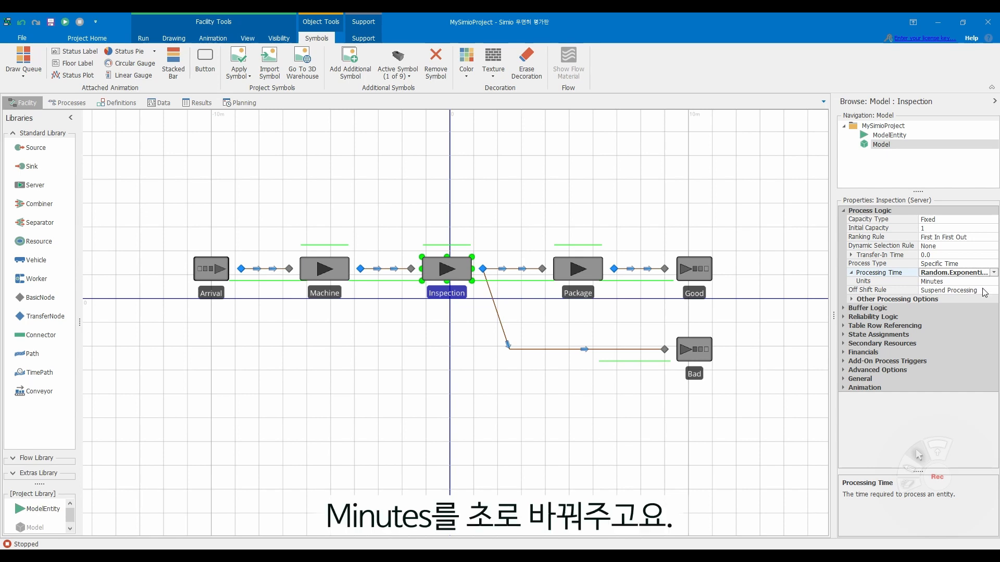
left_click(988, 281)
left_click(966, 307)
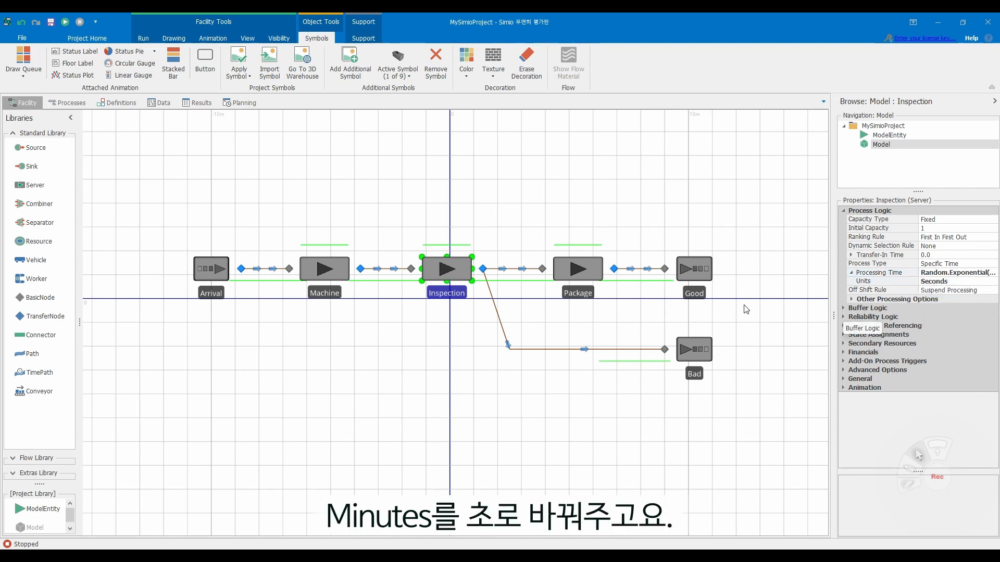
- Set the Package server's Processing Time to Random.Exponential(63), with the units in seconds
left_click(583, 279)
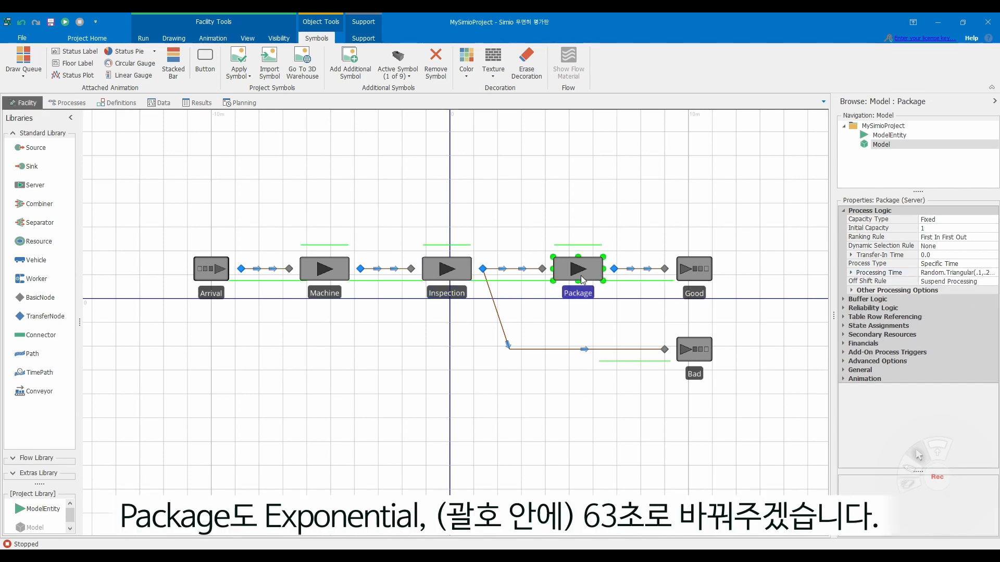
left_click(971, 273)
key("BackSpace")
key("BackSpace")
key("BackSpace")
key("BackSpace")
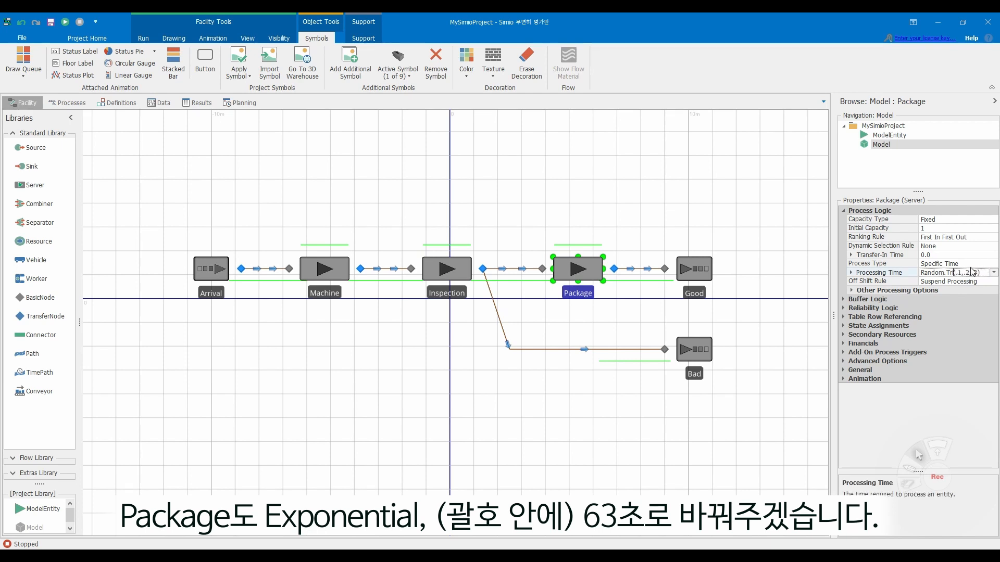
key("BackSpace")
key("BackSpace")
type("Exp")
type("onential")
key("Delete")
key("Delete")
key("Delete")
key("Delete")
key("Delete")
key("Delete")
type("6")
key("Return")
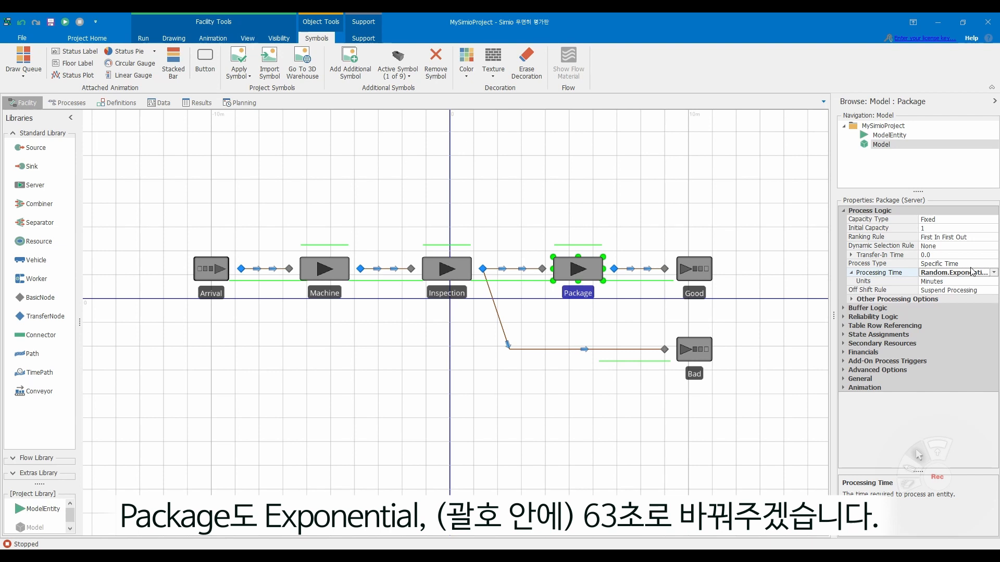
left_click(993, 282)
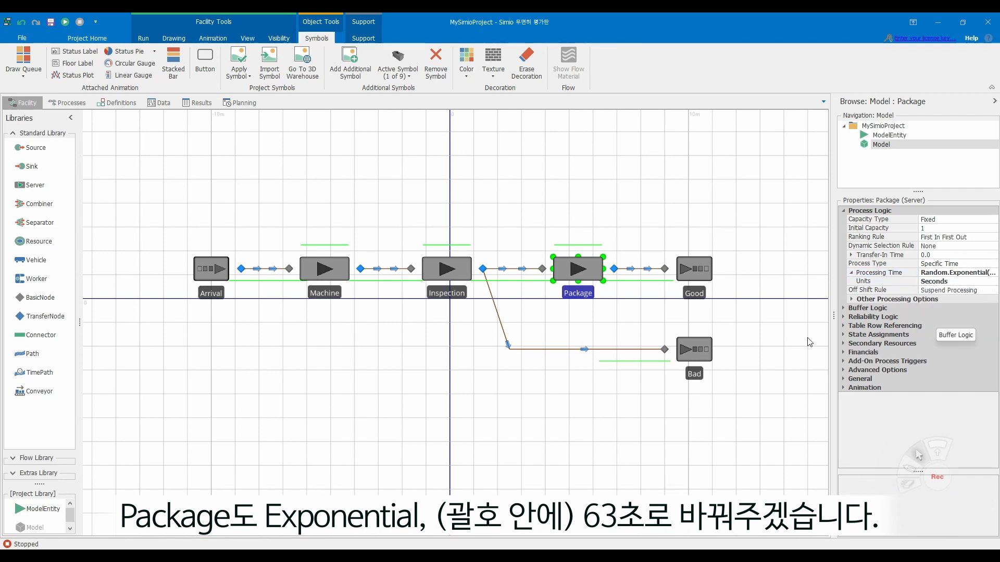
left_click(767, 319)
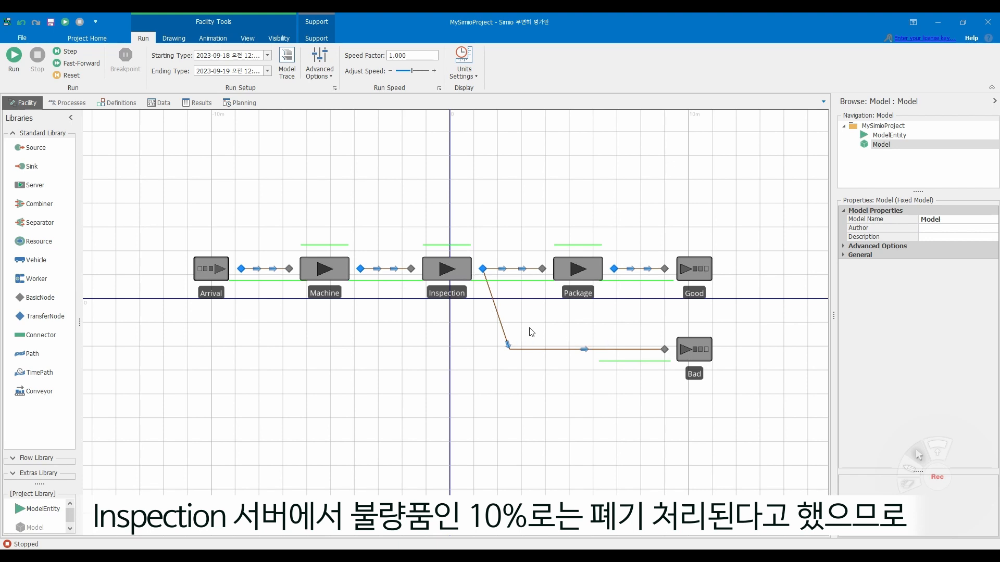
- Set the Selection Weight of the path from Inspection to Package to 90
left_click(504, 269)
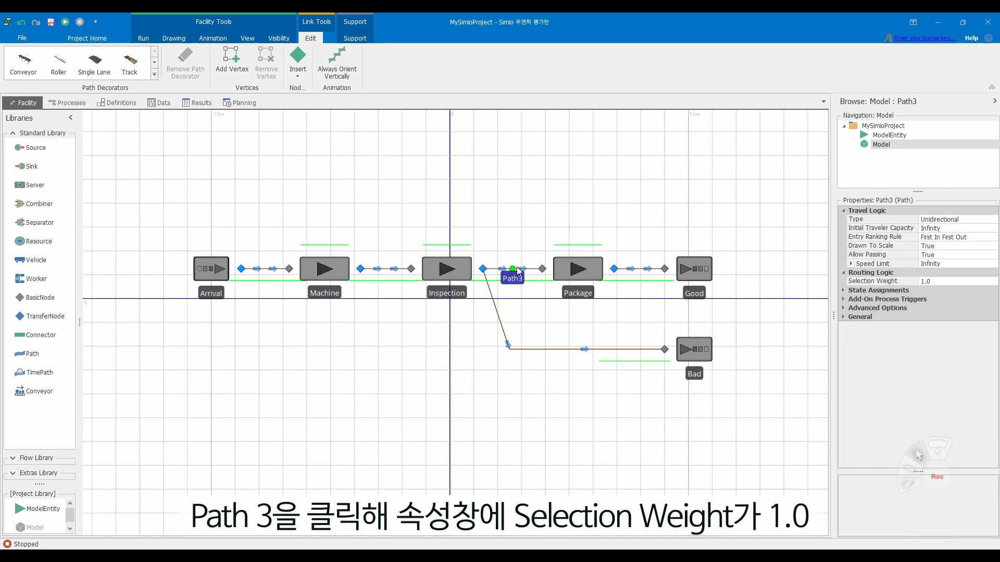
left_click(941, 281)
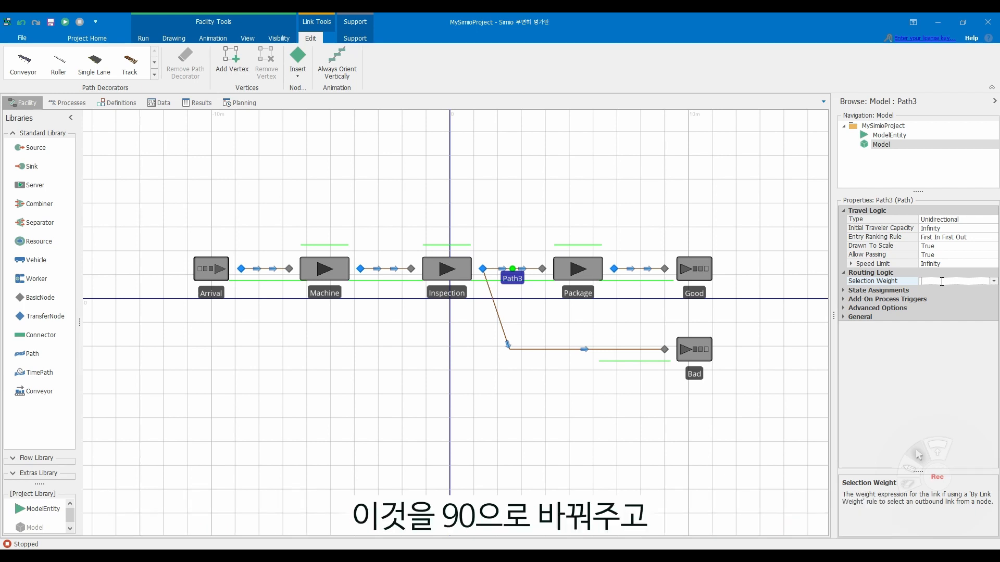
key("Return")
- Set the Selection Weight of the path from Inspection to the Bad sink to 10
left_click(503, 328)
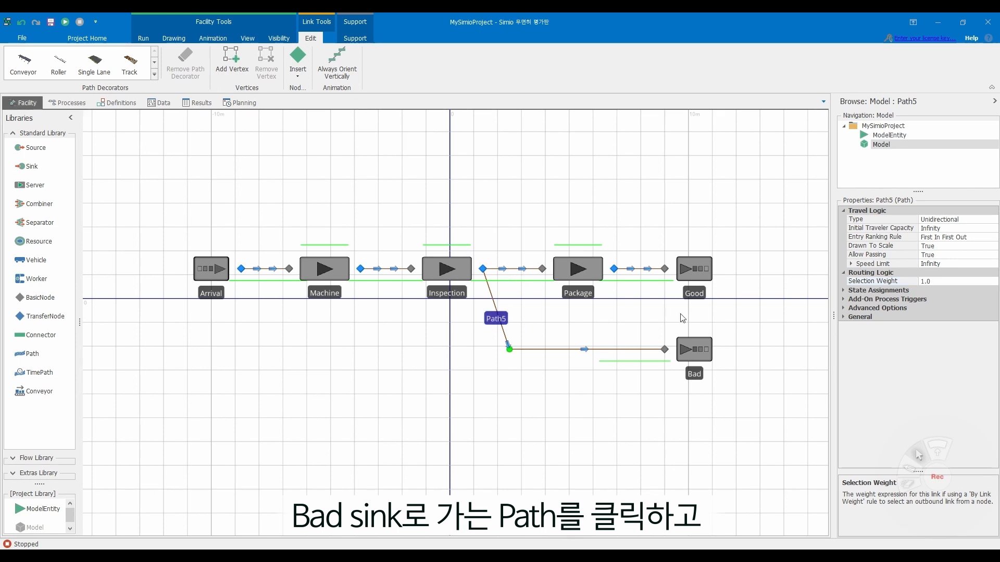
left_click(941, 281)
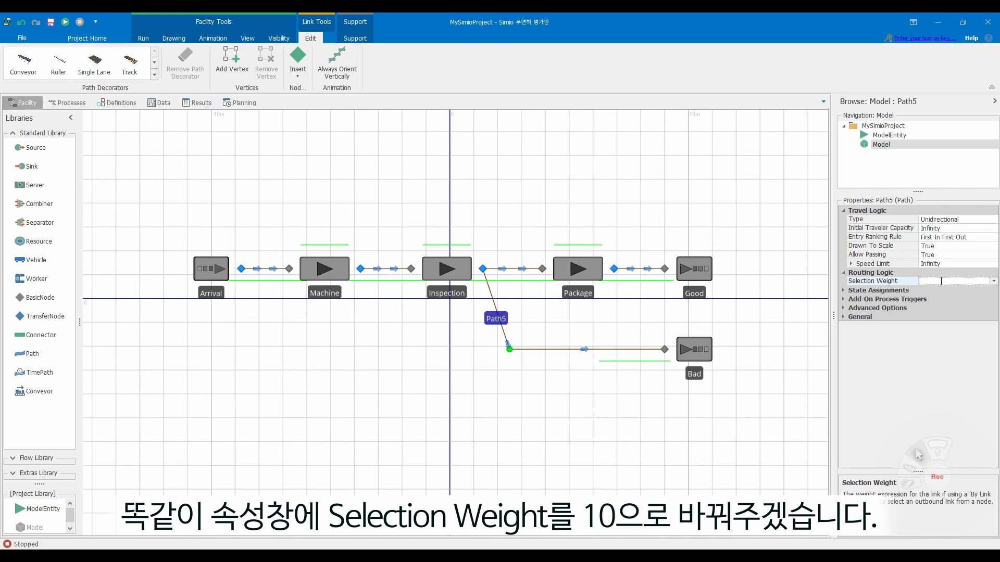
key("Return")
left_click(516, 268)
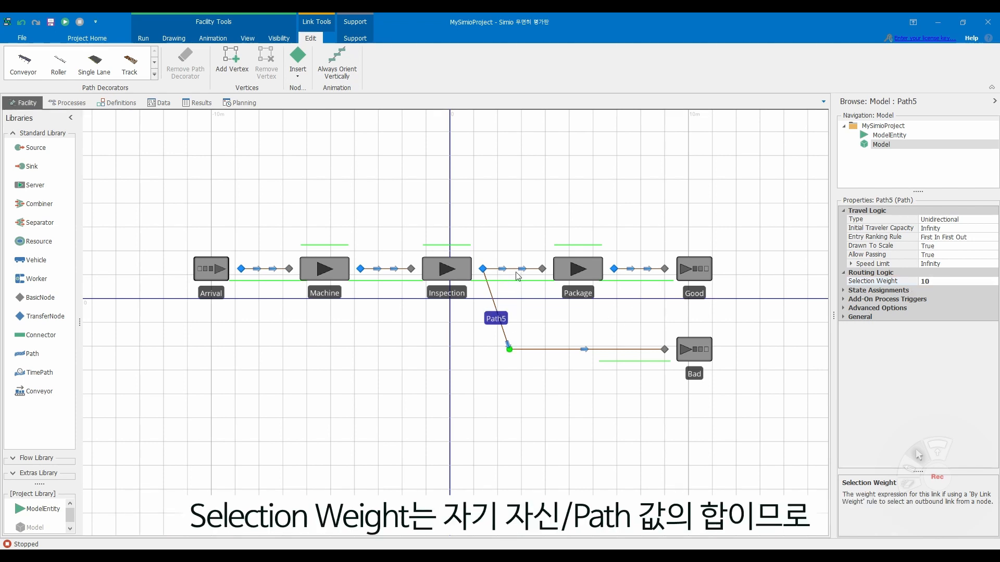
left_click(505, 317)
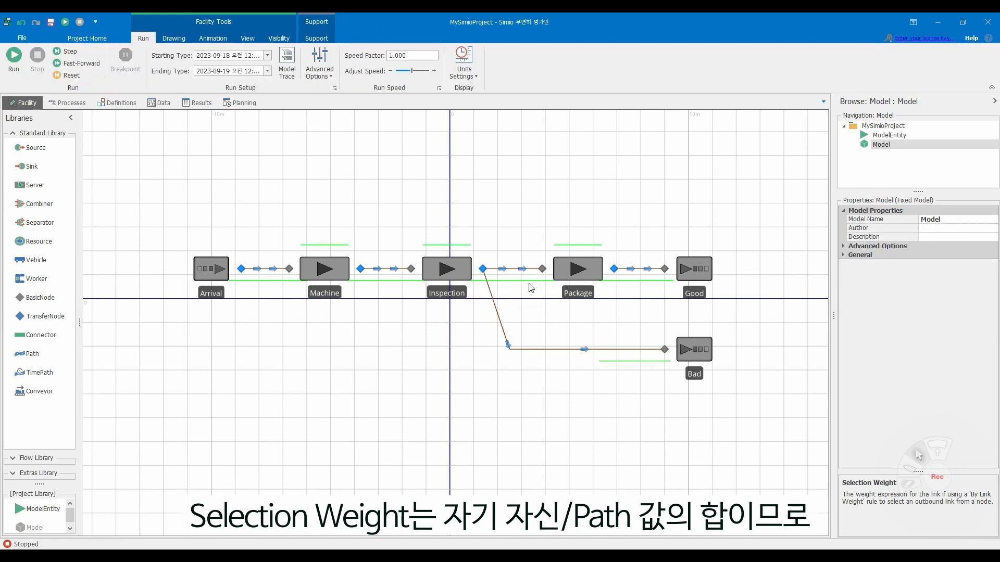
left_click(516, 270)
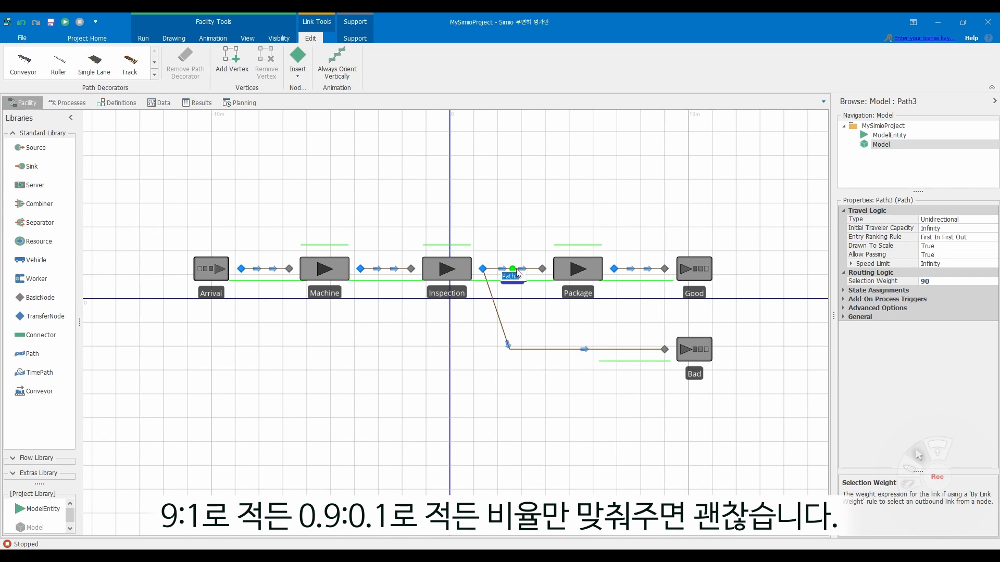
- Run the simulation of the finished production line model
left_click(539, 297)
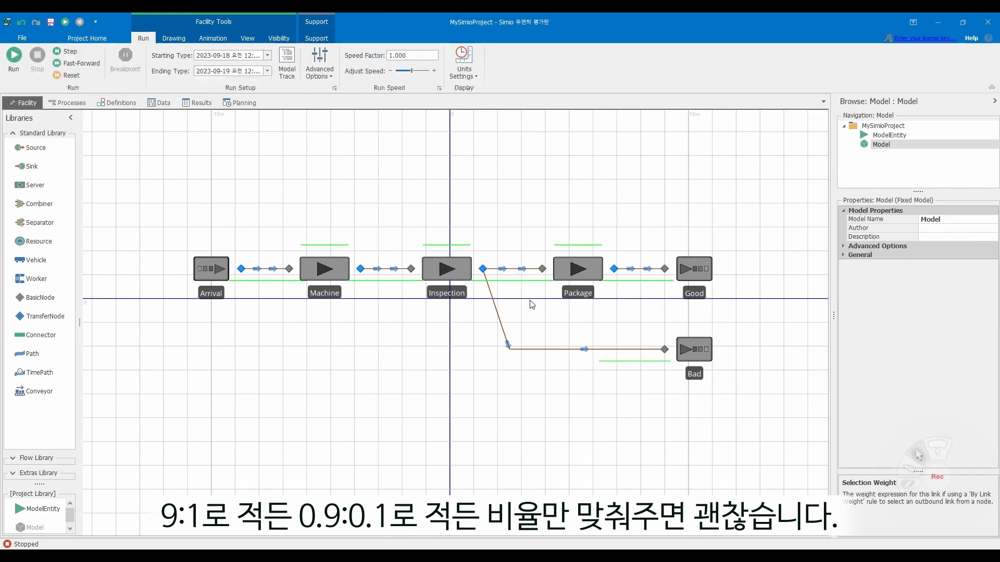
left_click(14, 61)
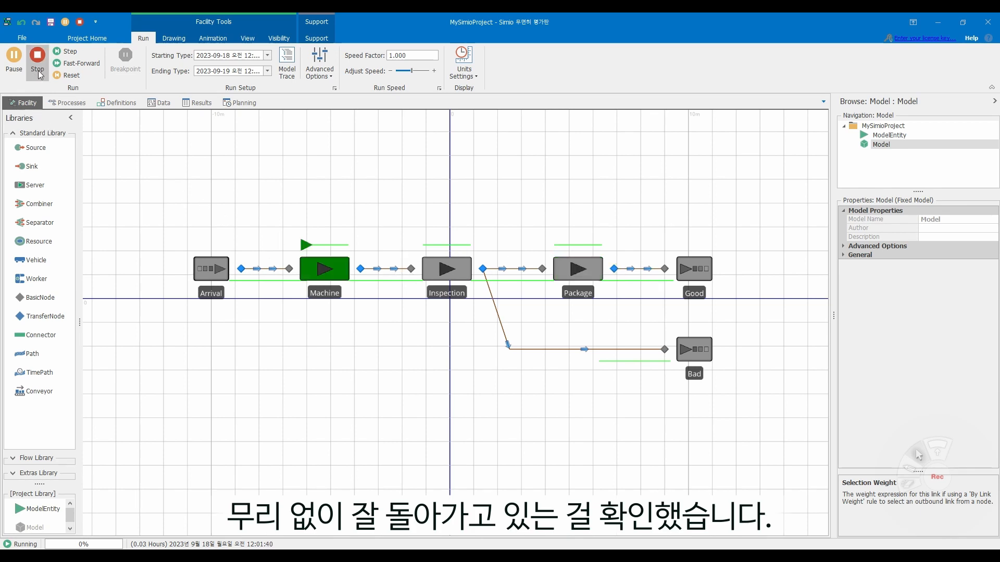
left_click(936, 477)
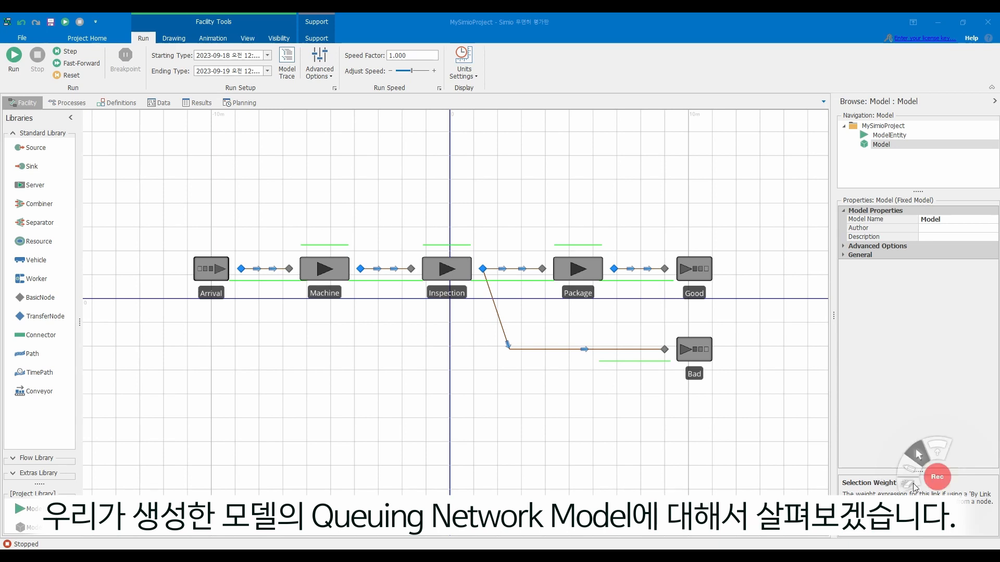
left_click(937, 476)
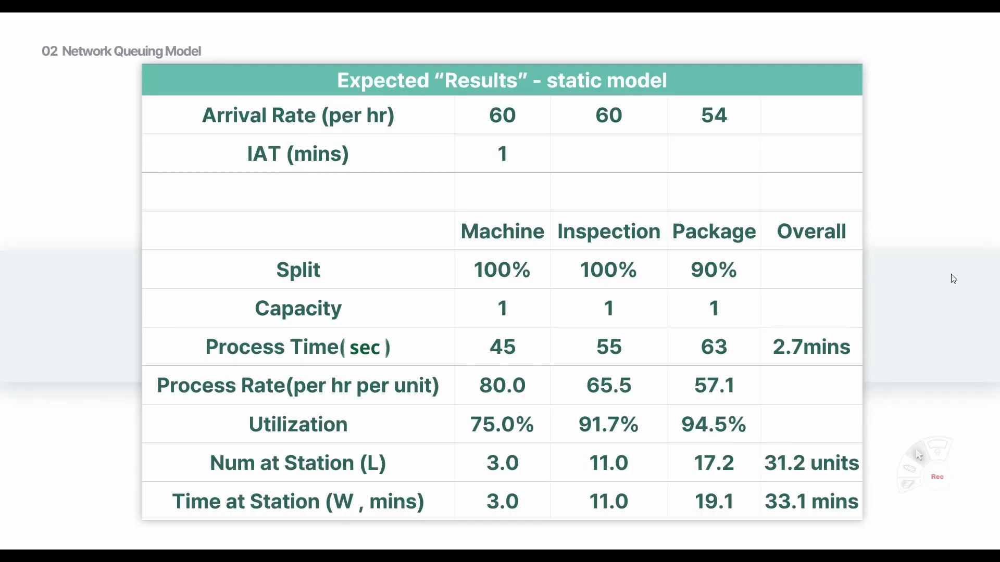
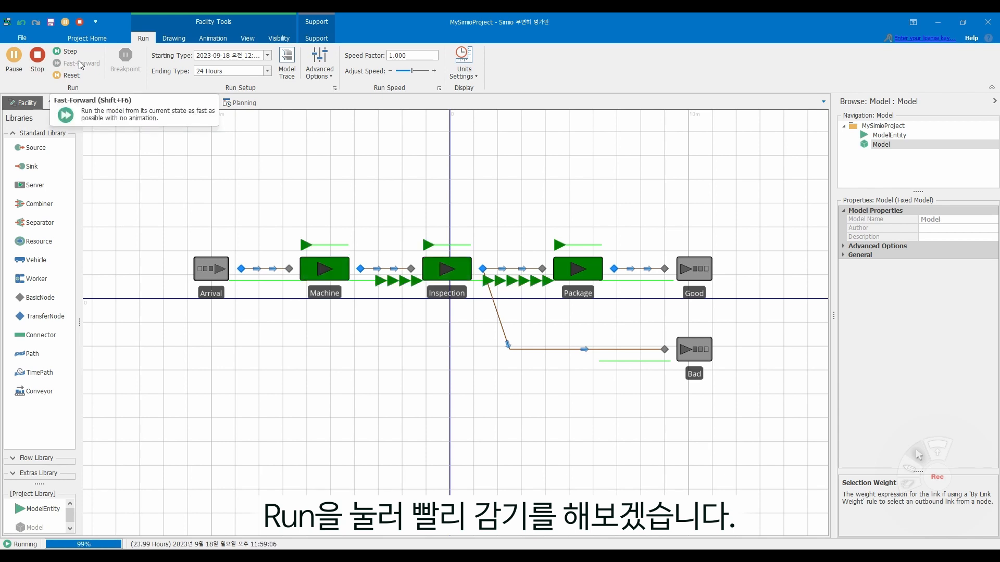
- Stop the completed simulation run and look through the model's results in the pivot grid
left_click(43, 70)
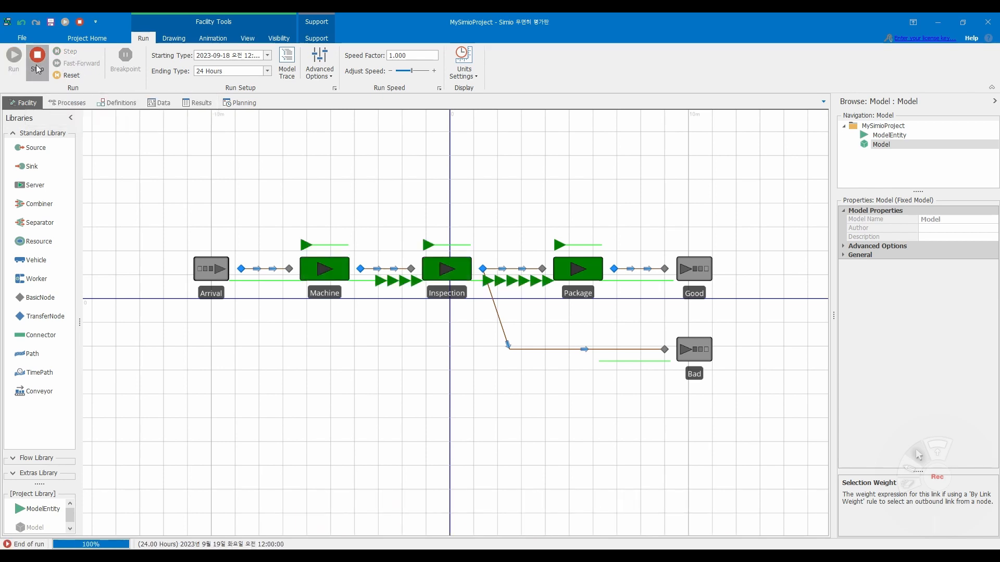
left_click(160, 103)
left_click(200, 104)
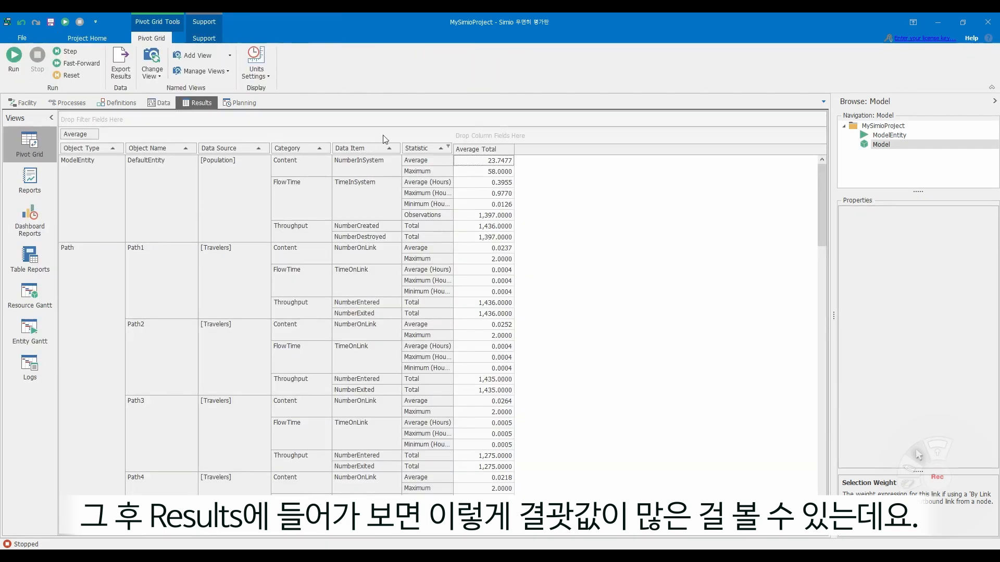
scroll(593, 195, "down", 7)
scroll(592, 196, "down", 8)
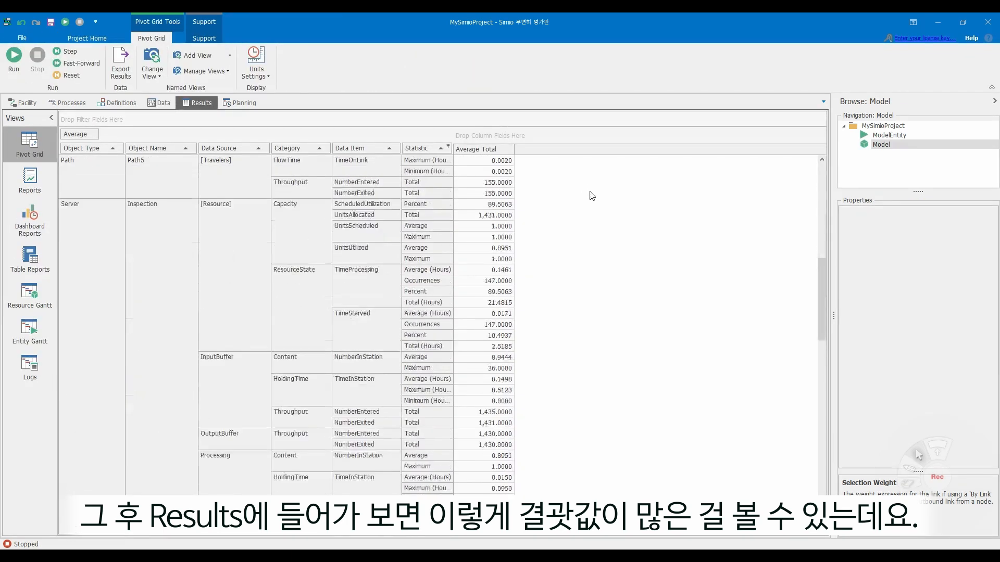
scroll(587, 194, "up", 15)
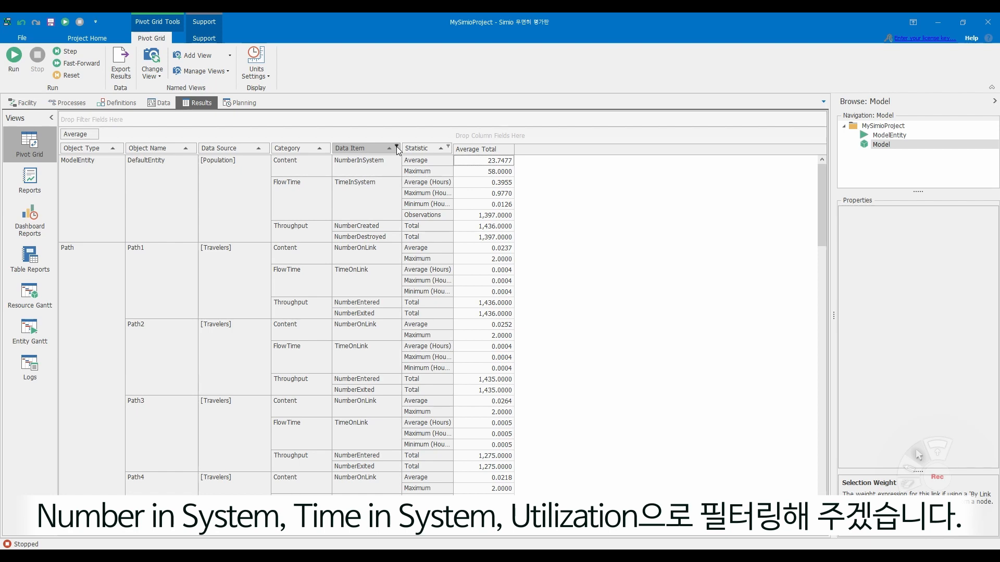
- Filter the results' Data Item field to only NumberInSystem, ScheduledUtilization and TimeInSystem
left_click(397, 147)
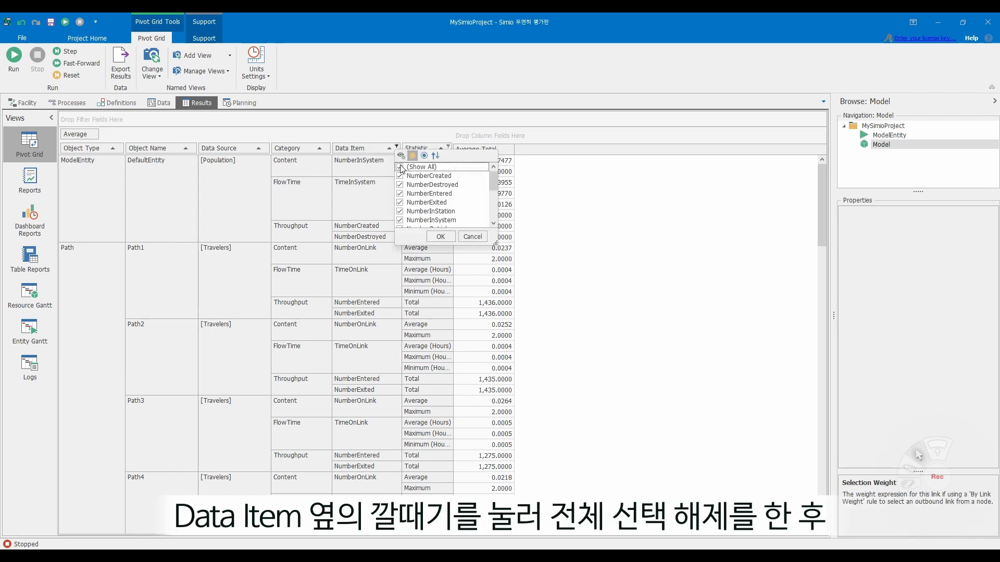
left_click(401, 167)
left_click(401, 219)
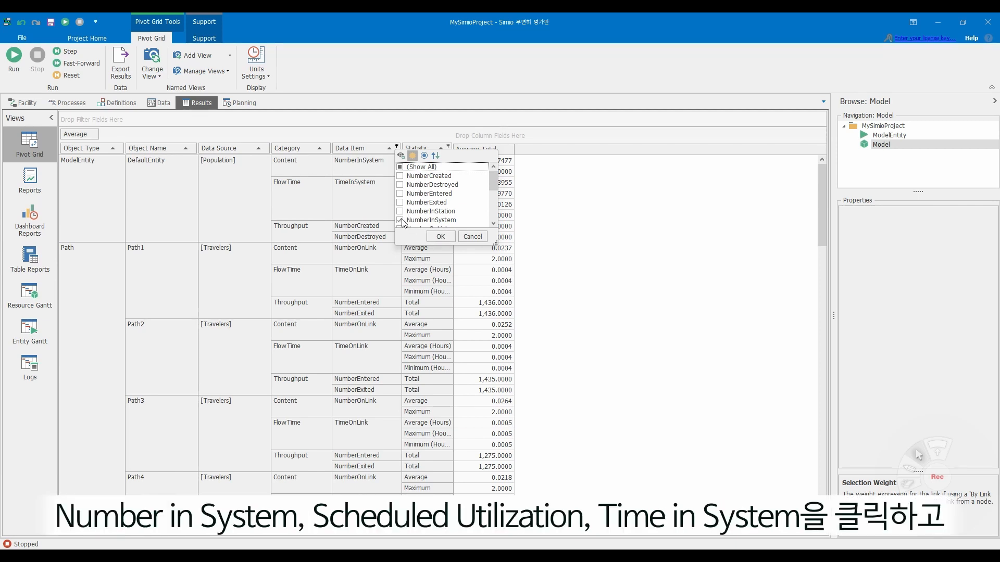
scroll(446, 209, "down", 1)
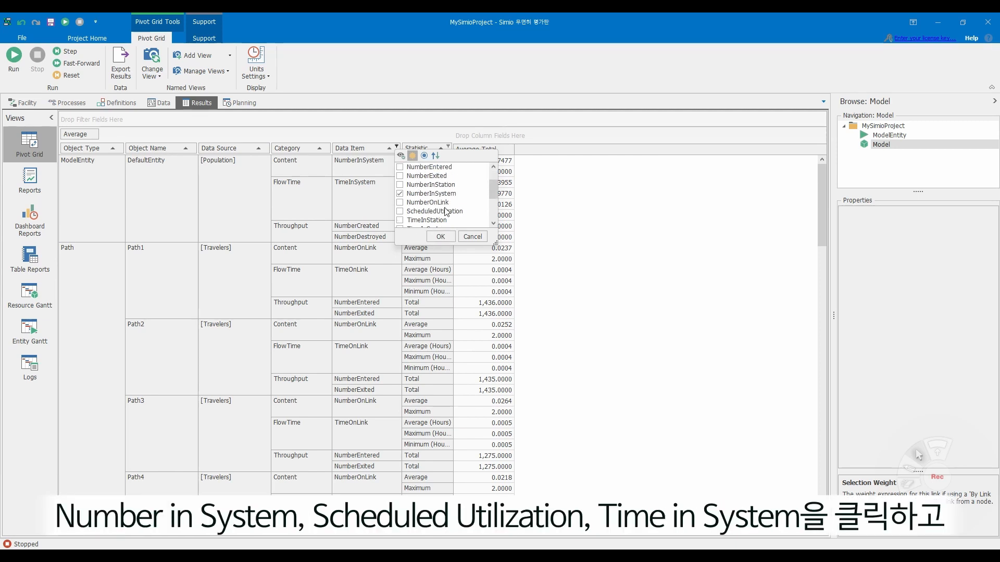
left_click(400, 212)
scroll(451, 213, "down", 1)
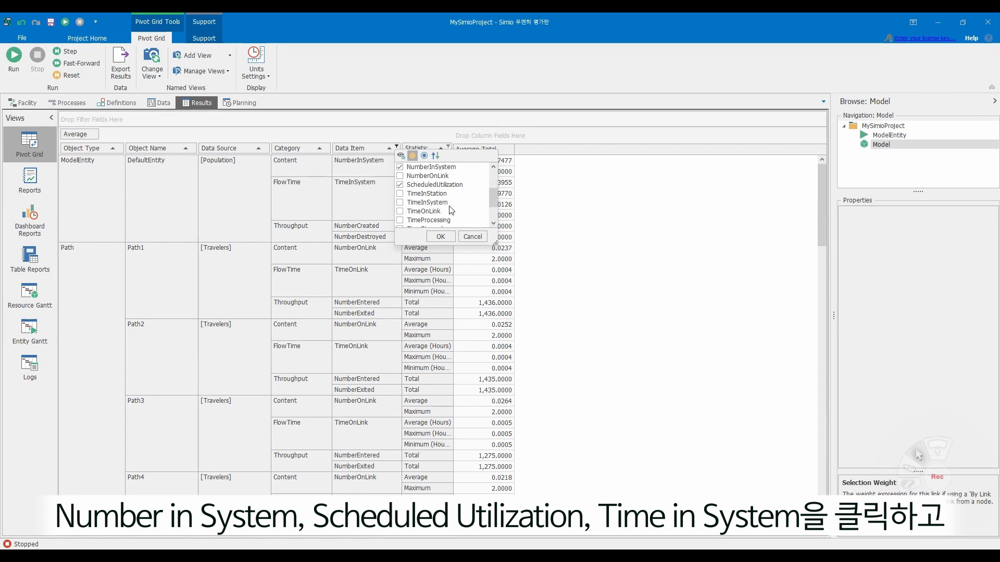
left_click(400, 203)
left_click(444, 237)
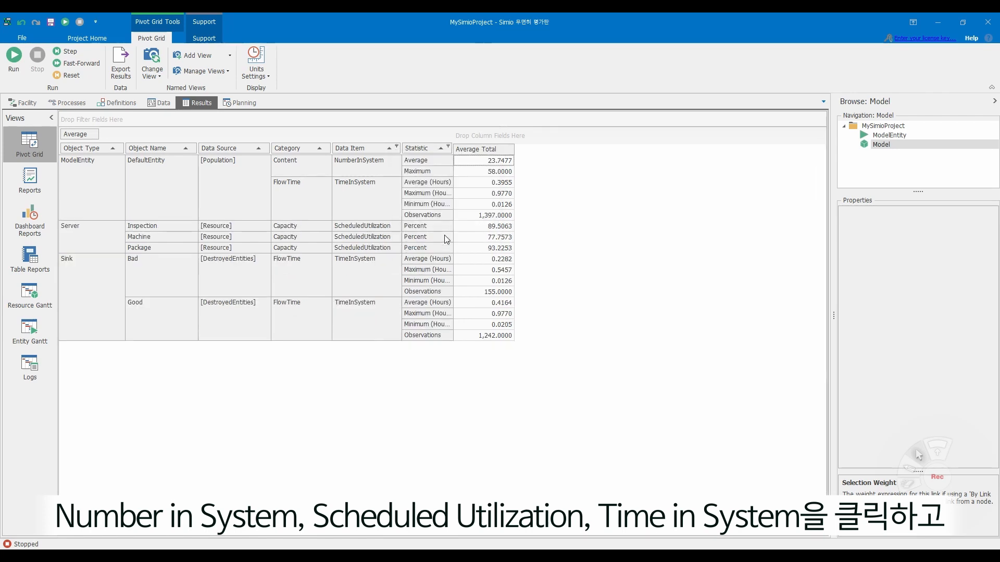
- Filter the results' Statistic field to only Average, Average (Hours) and Percent
left_click(449, 148)
left_click(452, 166)
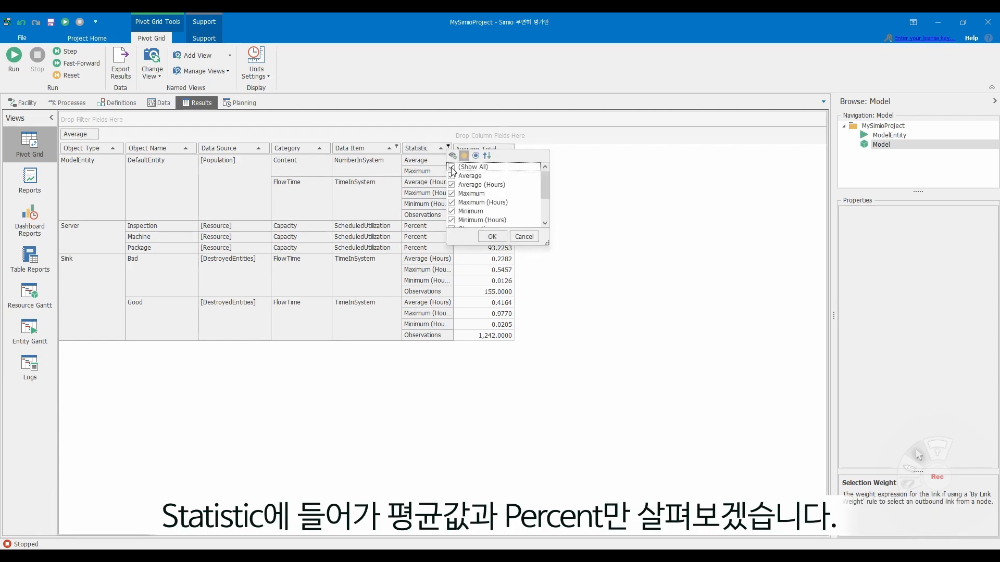
left_click(452, 176)
scroll(451, 186, "down", 1)
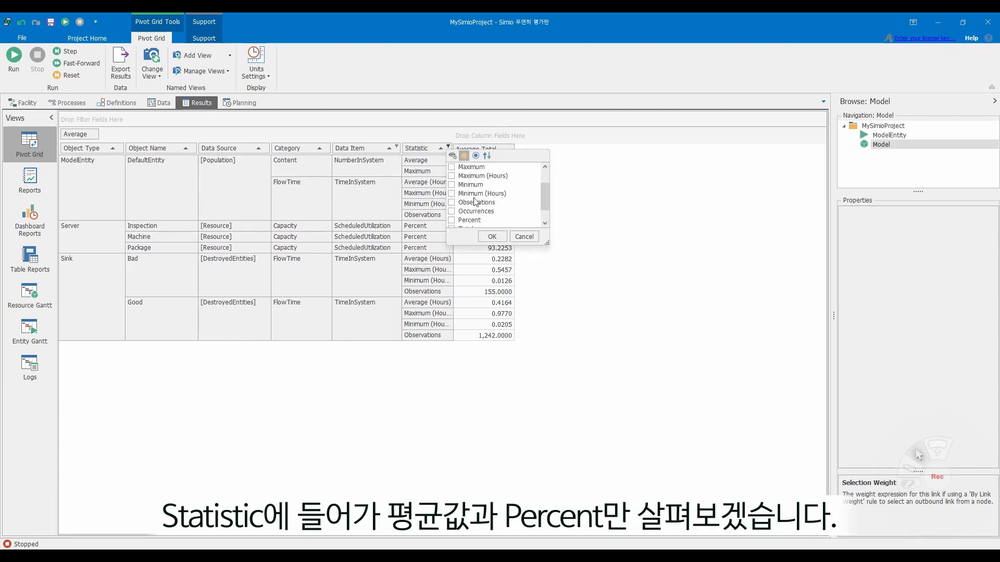
left_click(451, 219)
left_click(492, 236)
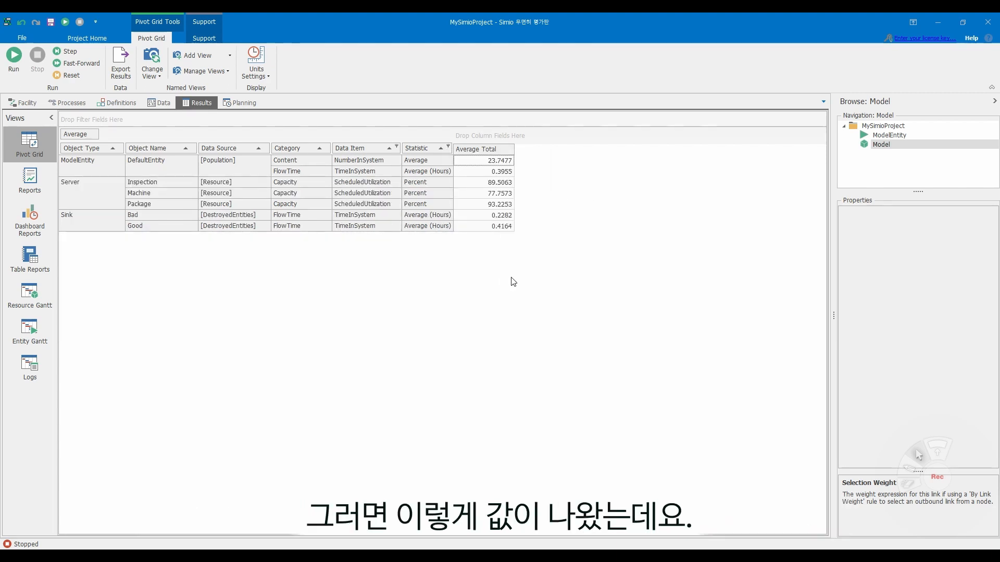
- Change the time units of the displayed results to Minutes
left_click(256, 70)
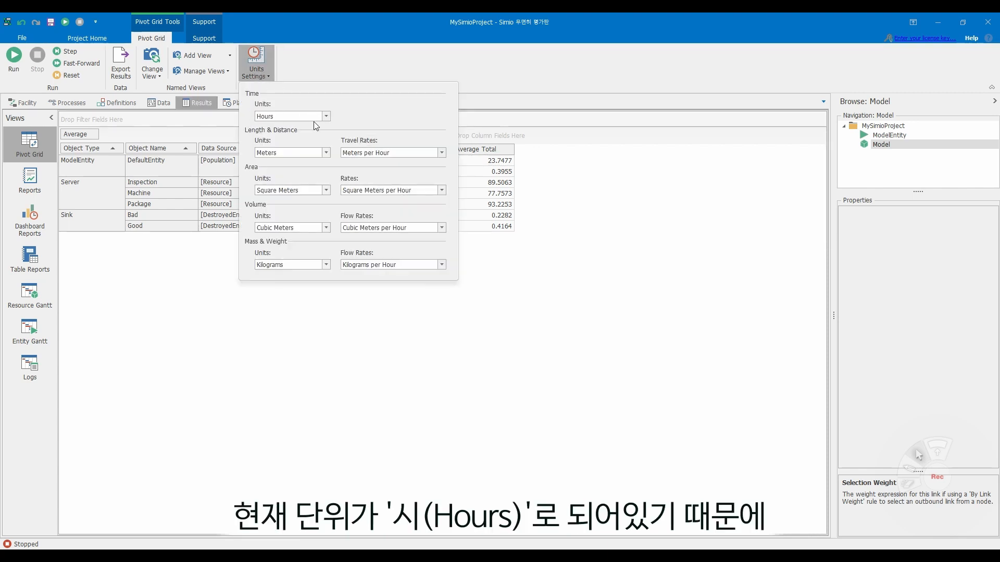
left_click(325, 116)
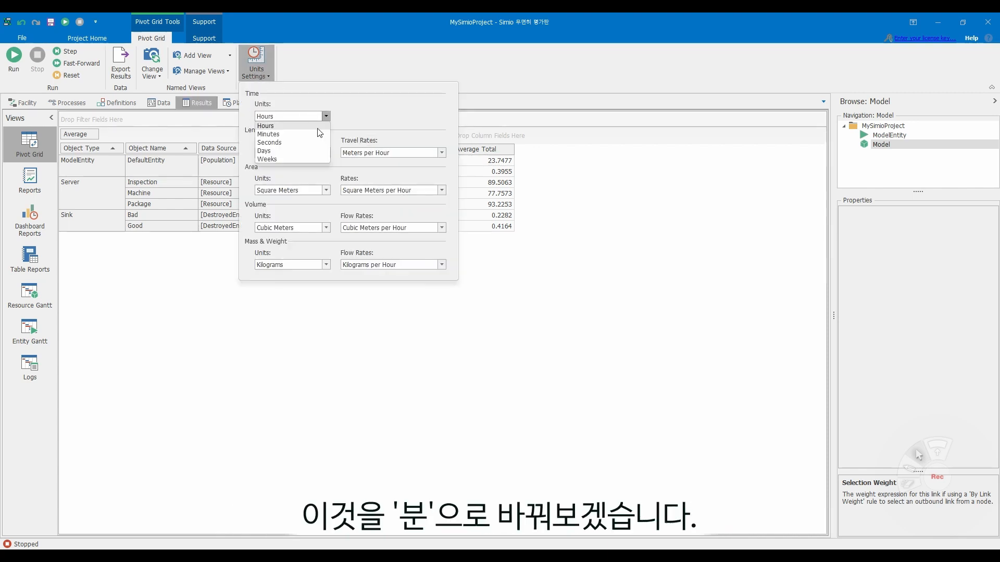
left_click(310, 136)
left_click(573, 196)
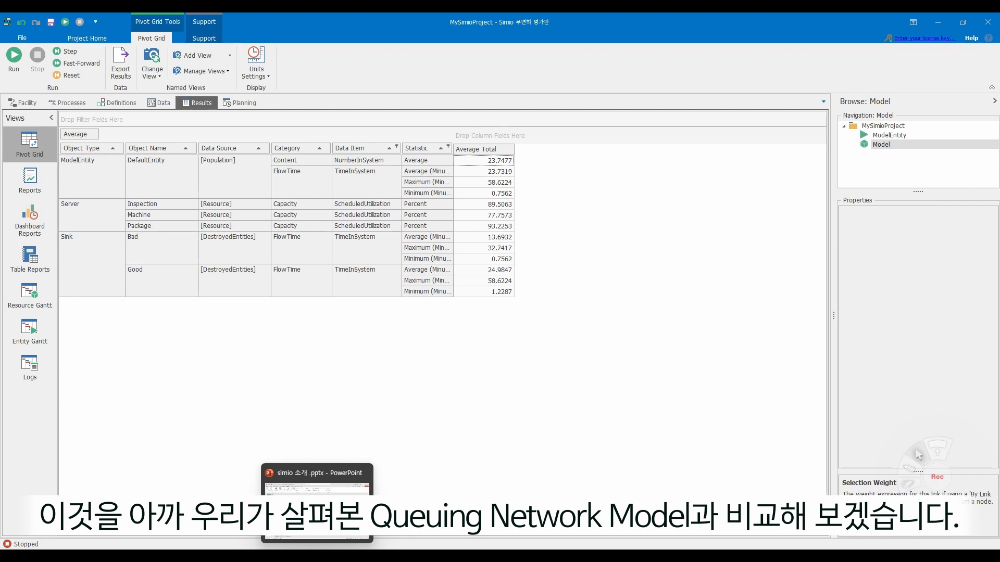
- Switch to PowerPoint, compare the simulation results with the expected static-model results on the slide, and return to the Simio results
left_click(317, 557)
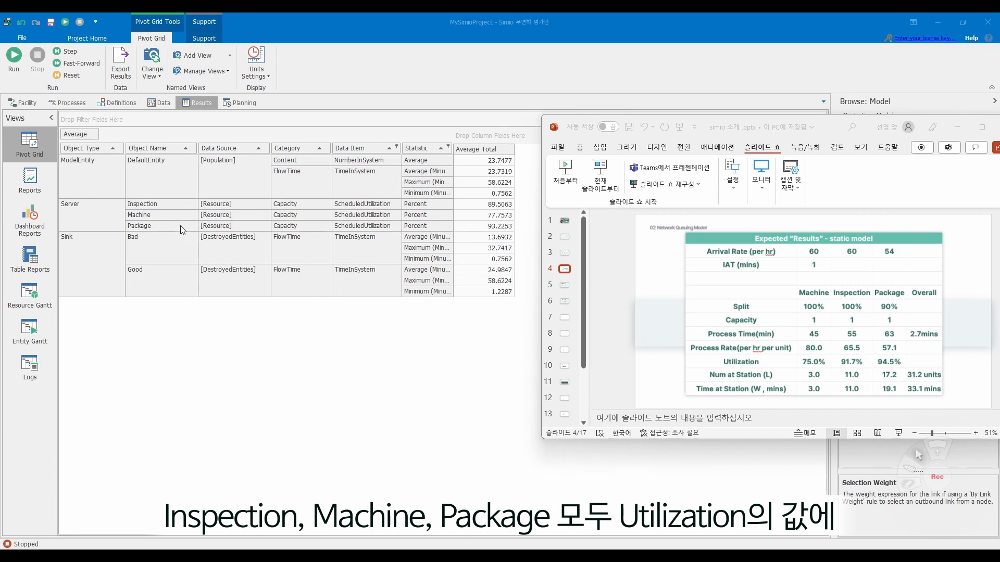
left_click(961, 131)
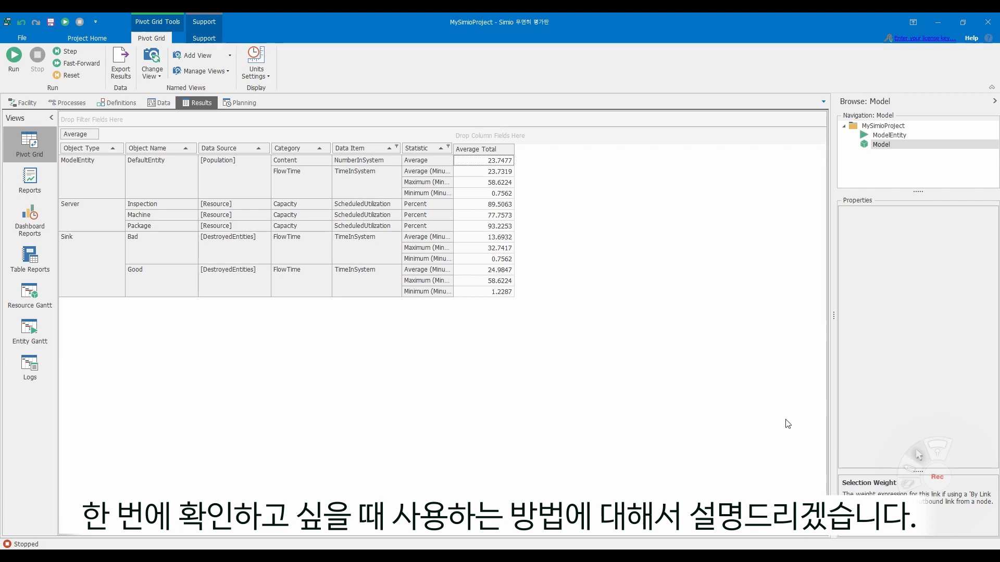
- Create a new referenced property named RunTime for the Maximum Time stopping condition of the Arrival source in the facility model
mouse_move(917, 472)
left_click(17, 105)
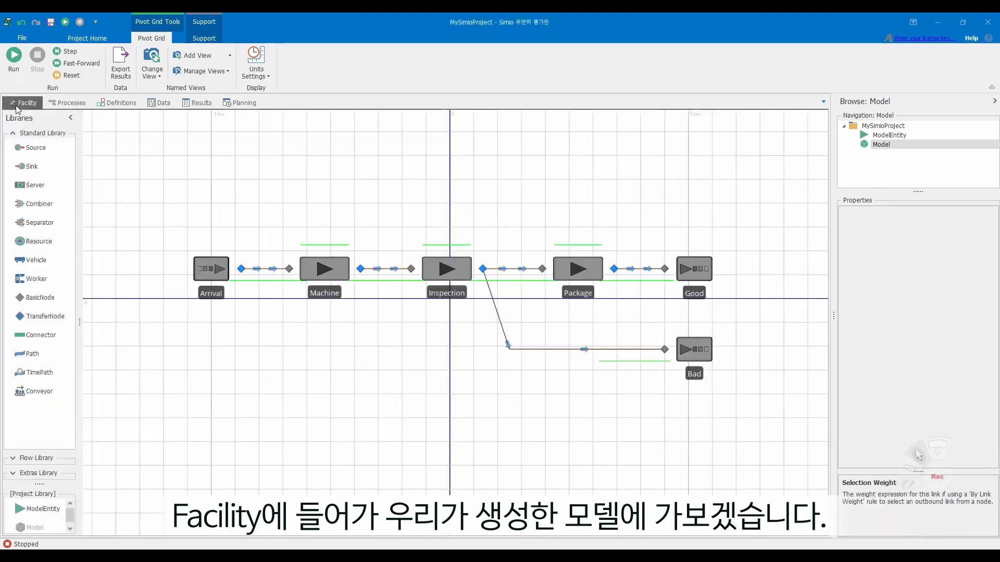
left_click_drag(351, 171, 342, 196)
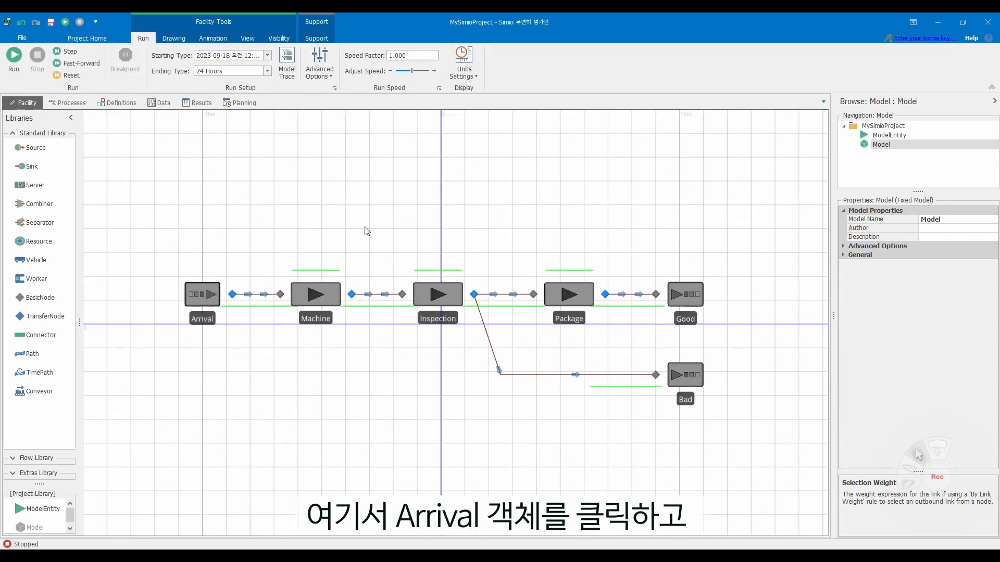
left_click(211, 292)
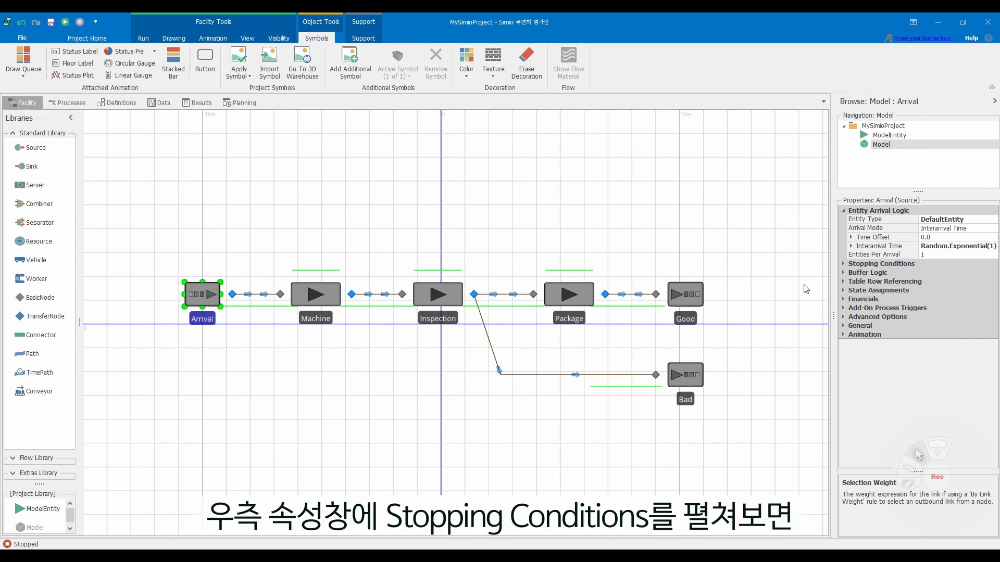
left_click(843, 266)
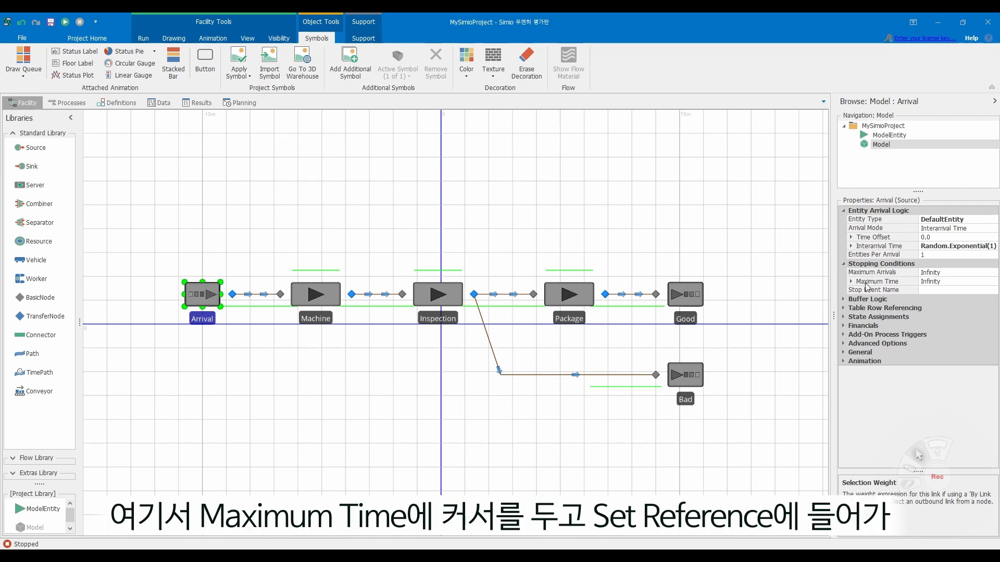
right_click(892, 285)
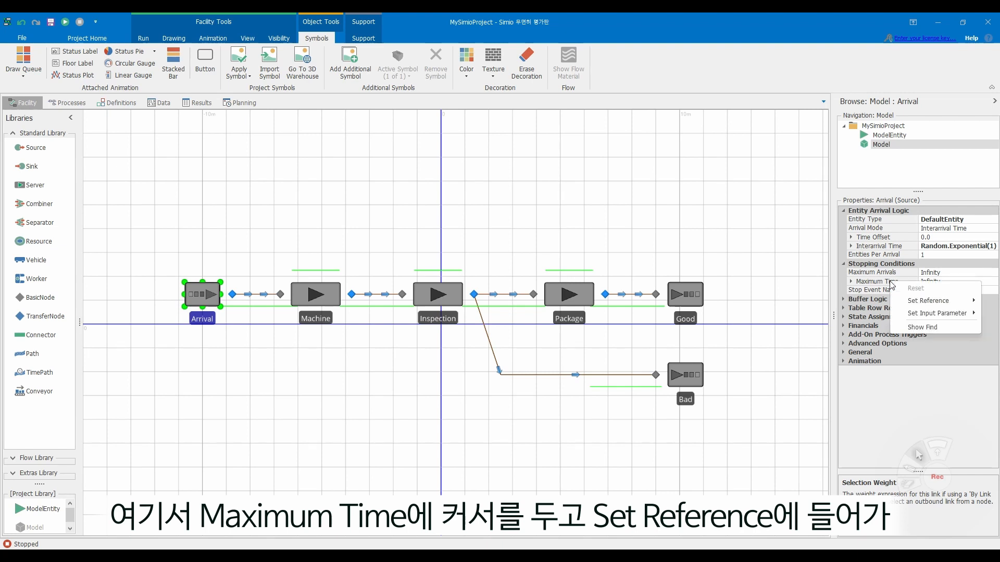
mouse_move(912, 302)
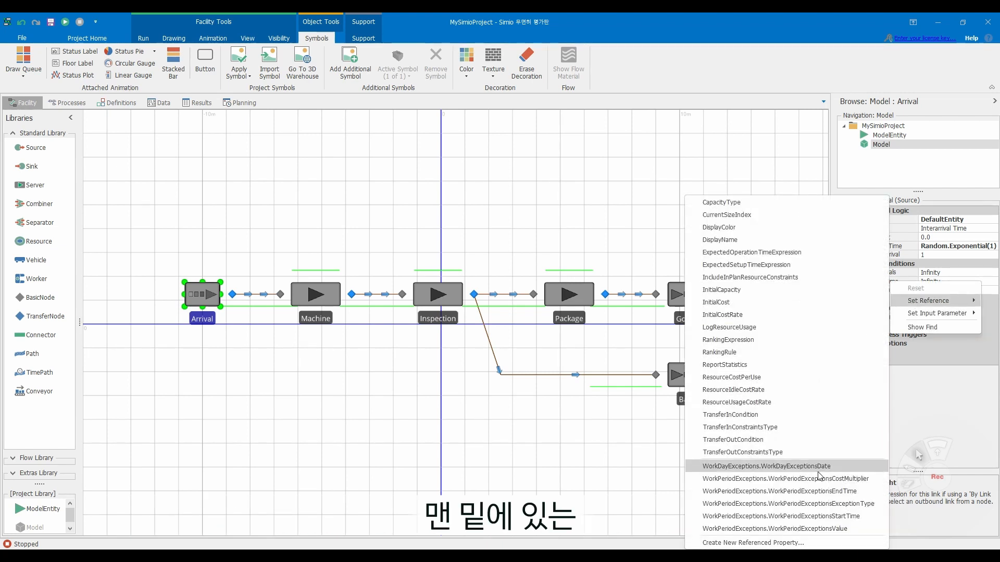
left_click(819, 543)
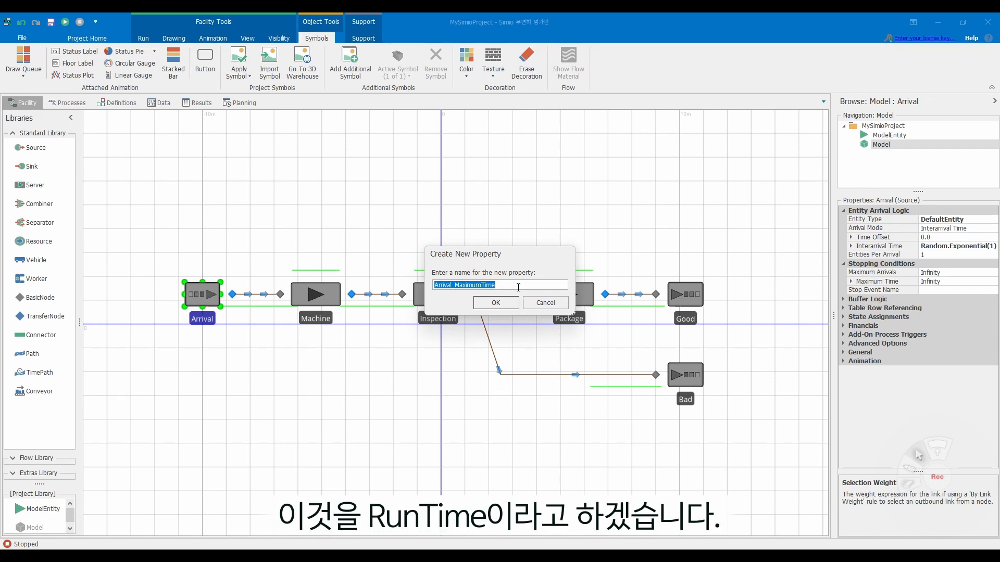
key("BackSpace")
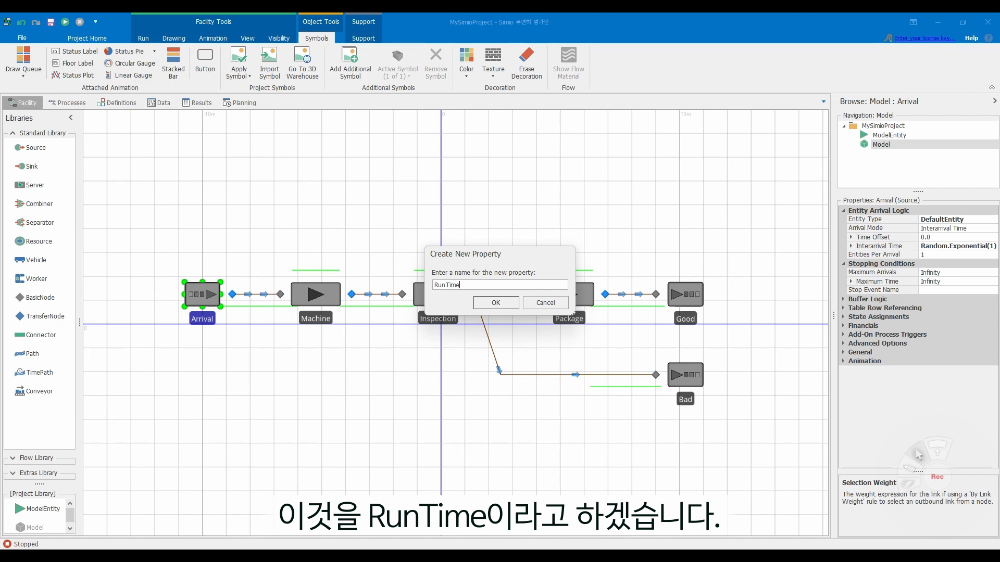
key("Return")
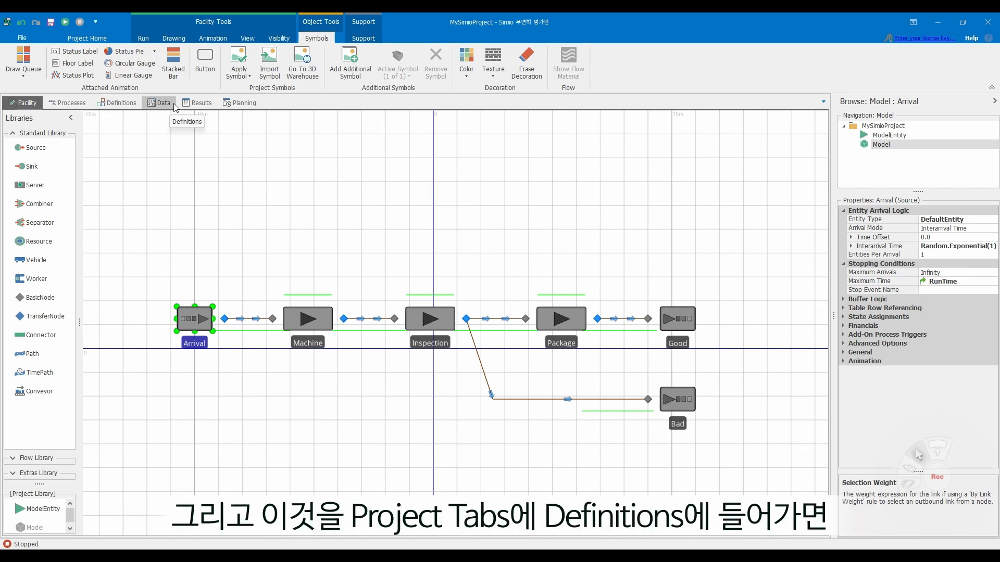
- Check the RunTime property in the model's property definitions and return to the facility view
left_click(130, 104)
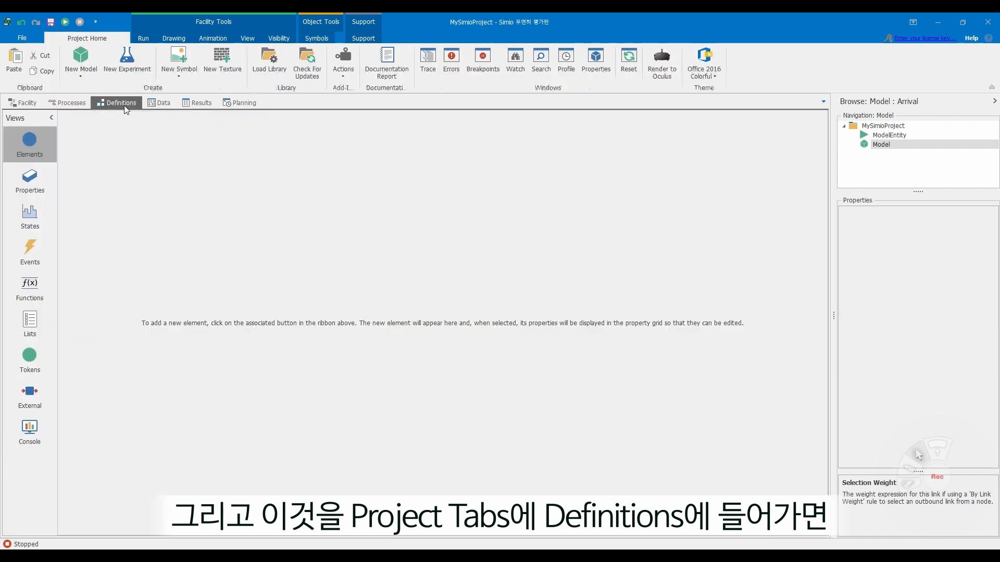
left_click(37, 193)
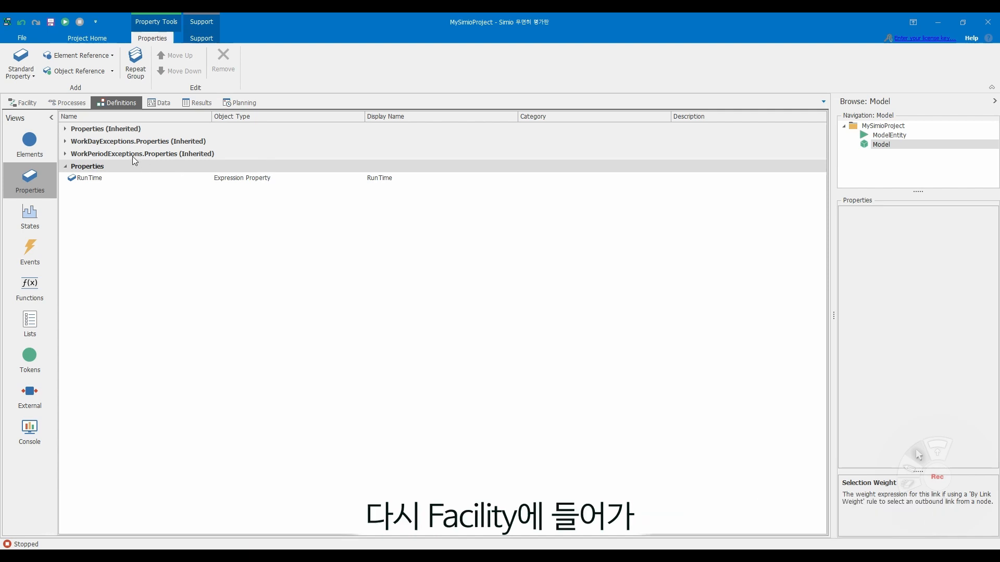
left_click(27, 104)
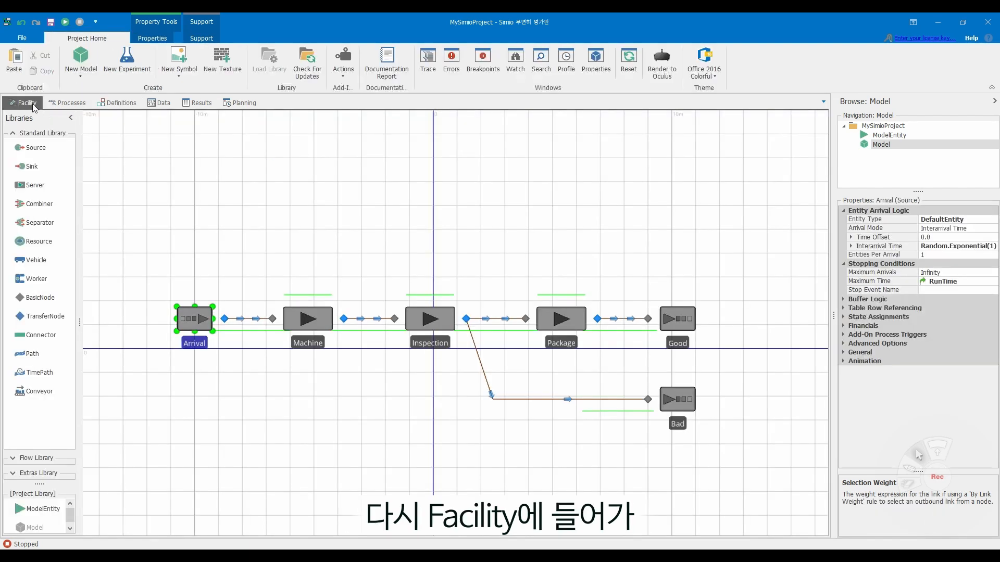
- Create a new experiment for the model and add three responses to it
left_click(112, 39)
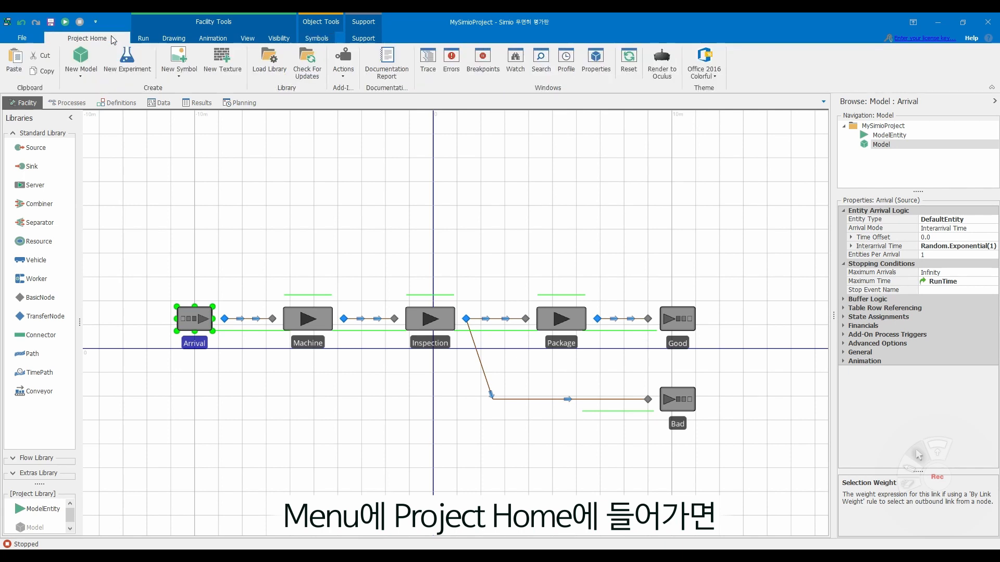
left_click(126, 73)
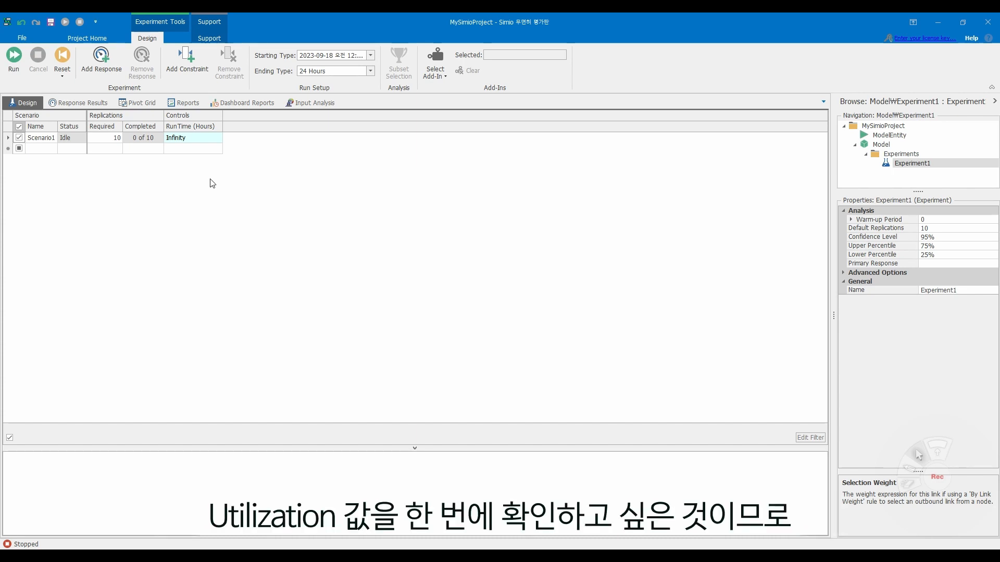
left_click(115, 76)
left_click(115, 76)
left_click(115, 76)
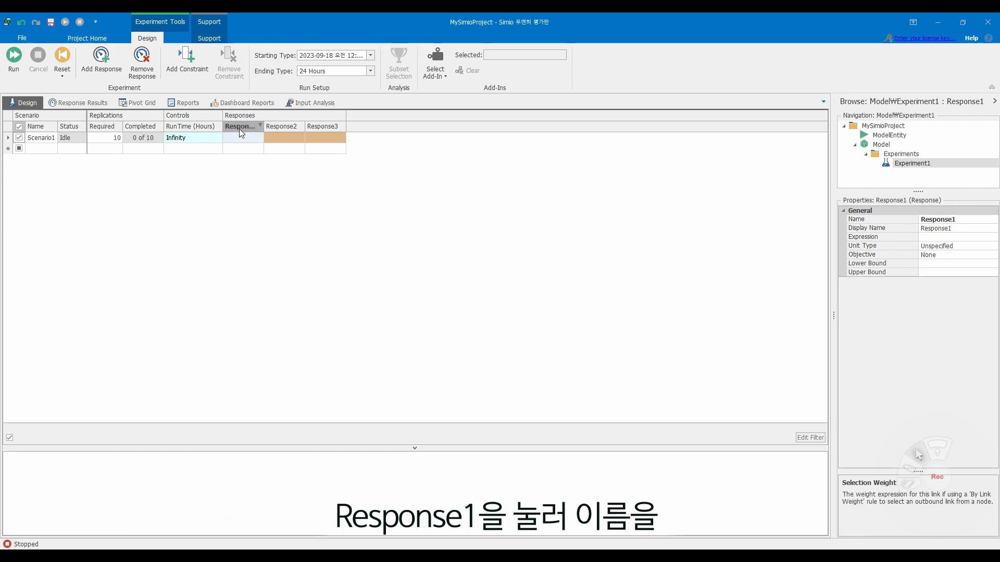
- Rename the experiment's Response1 as UtilMachine
left_click(954, 217)
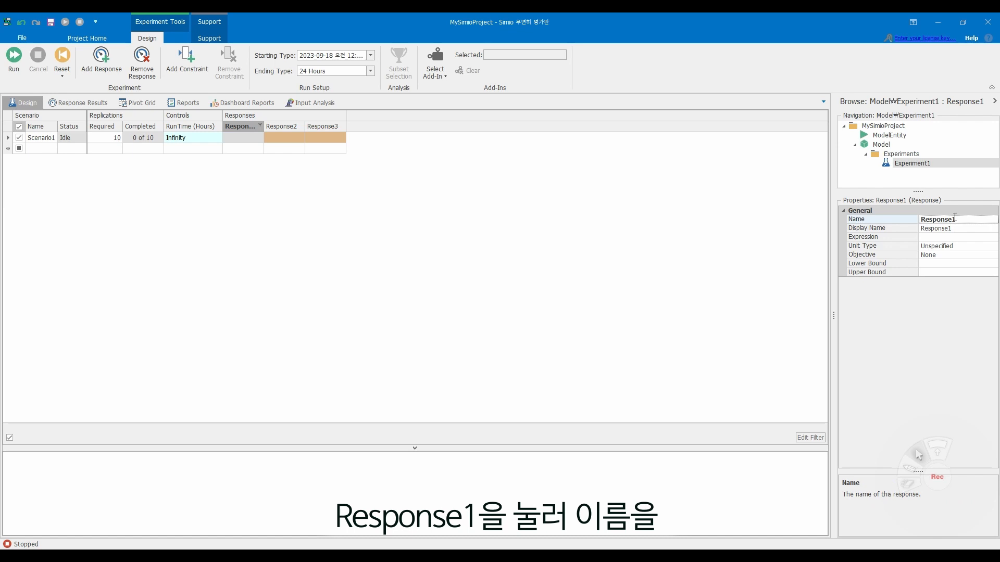
type("UtilMachine")
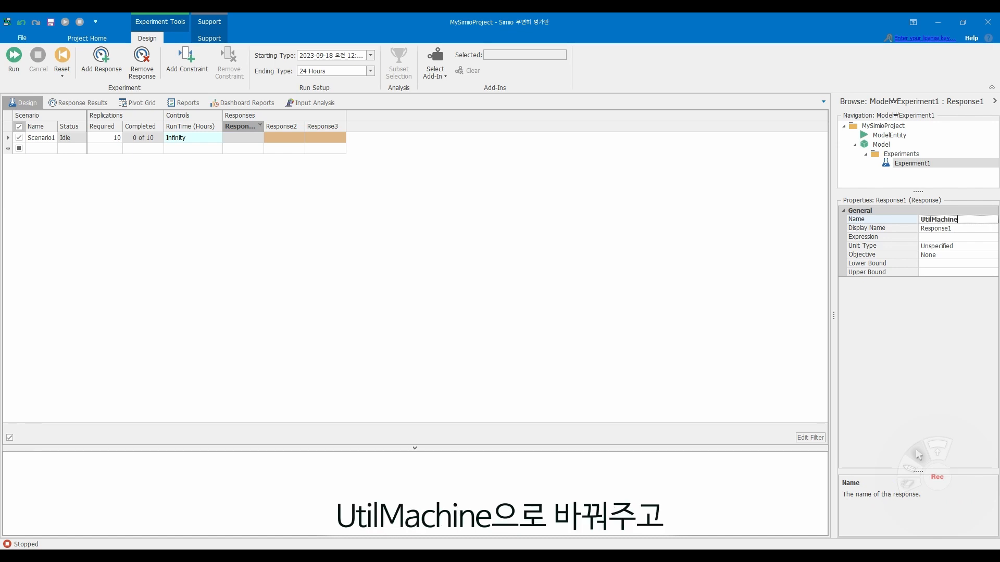
key("Return")
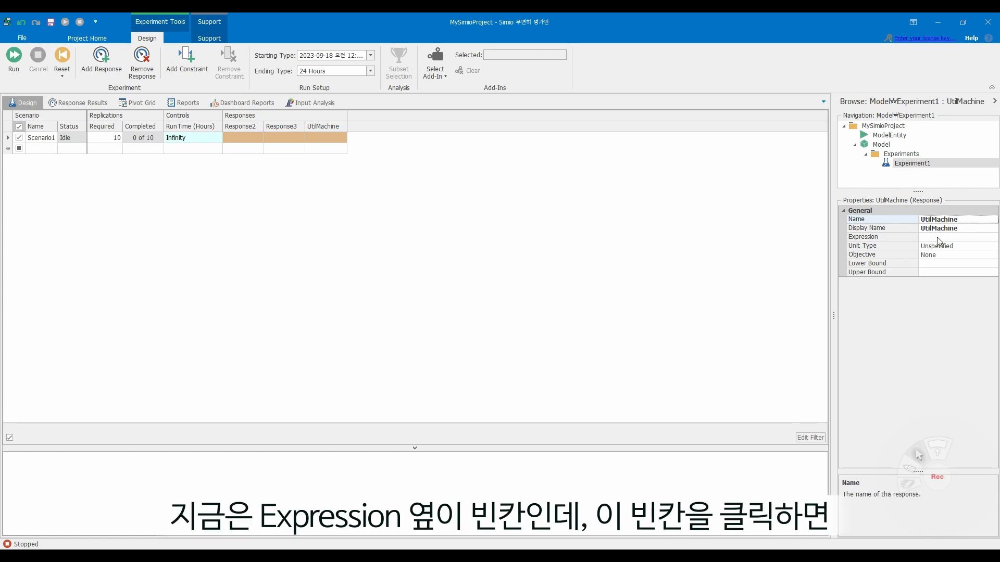
- Set the UtilMachine response's expression to Machine.Capacity.ScheduledUtilization
left_click(979, 237)
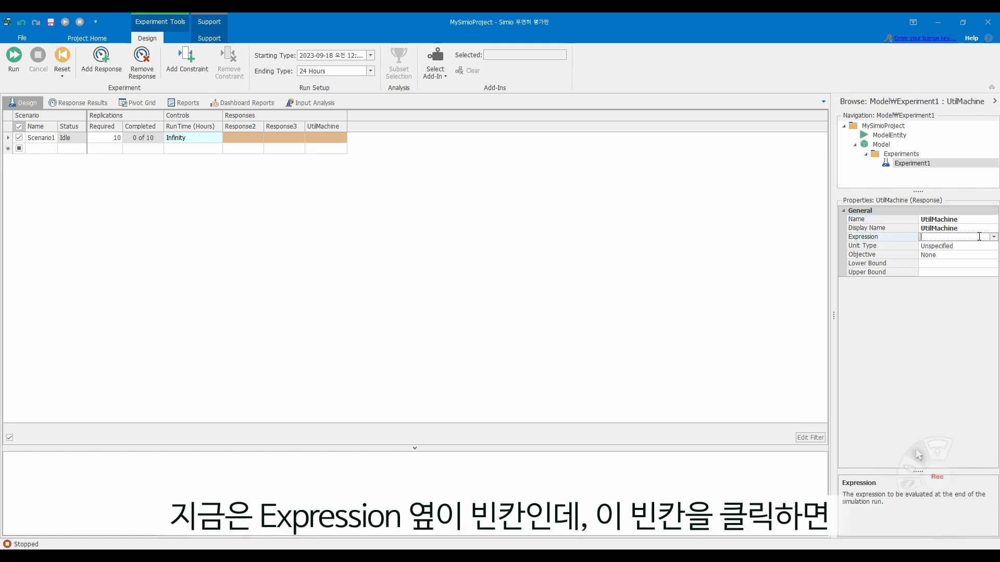
left_click(993, 238)
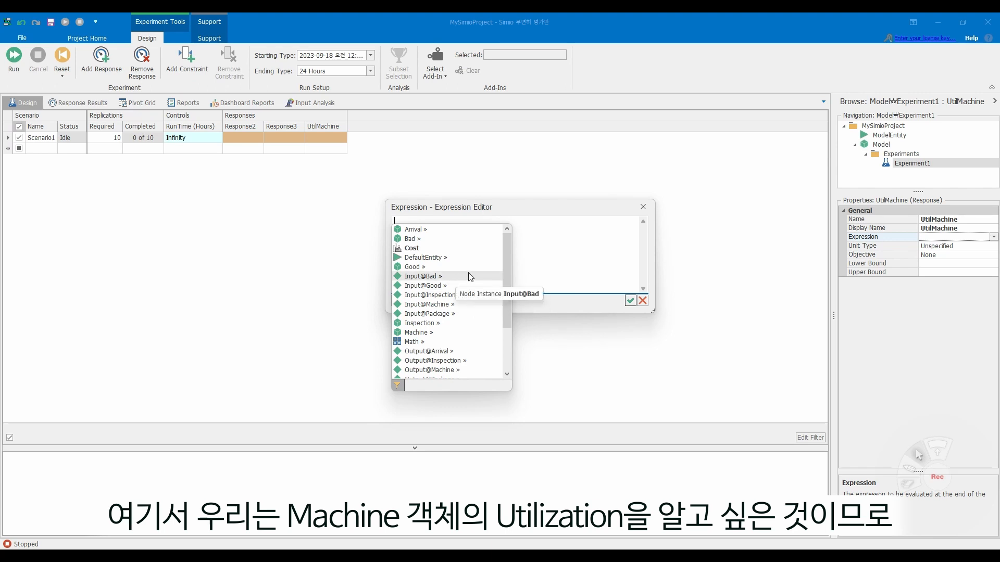
scroll(461, 281, "down", 1)
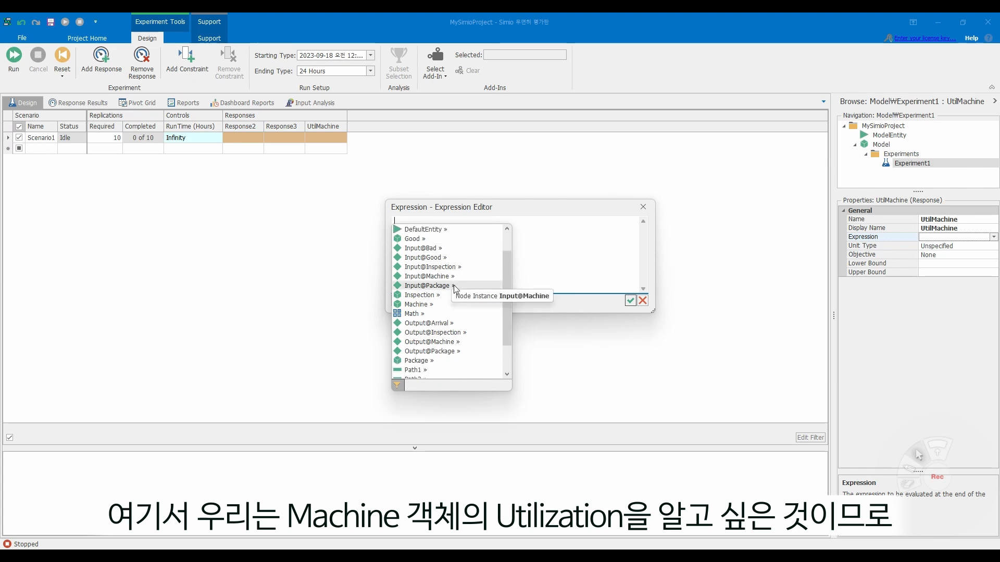
left_click(425, 306)
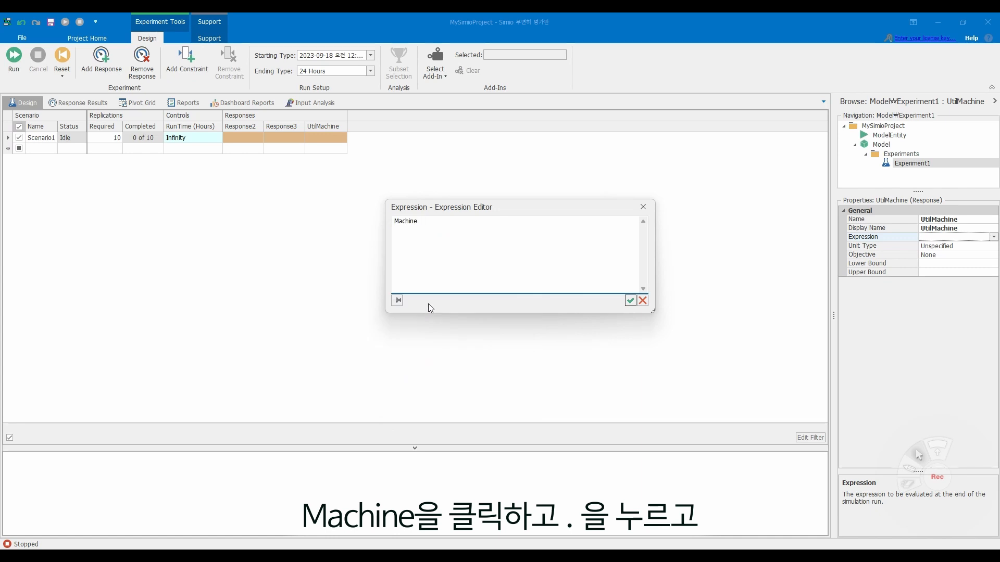
type(".")
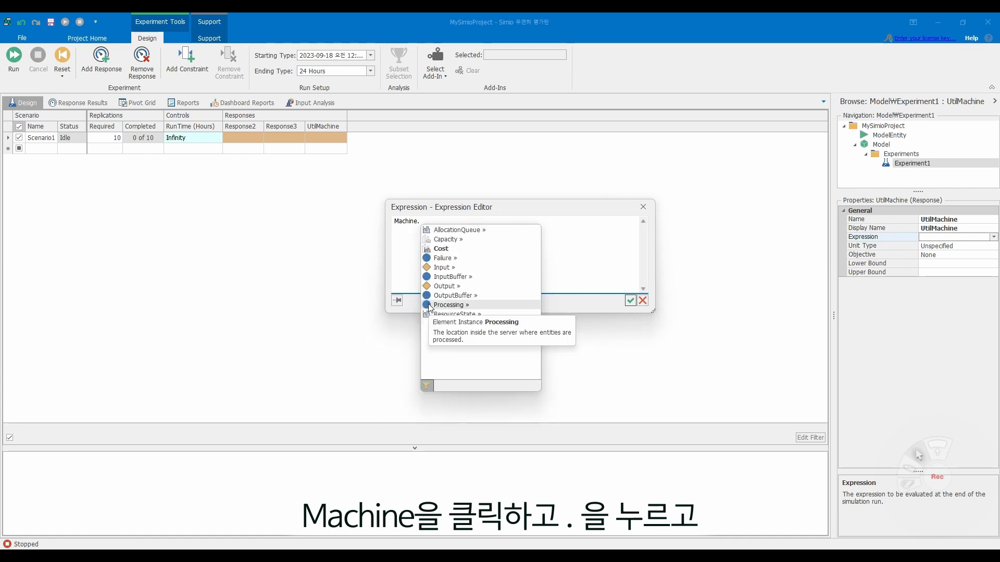
left_click(457, 239)
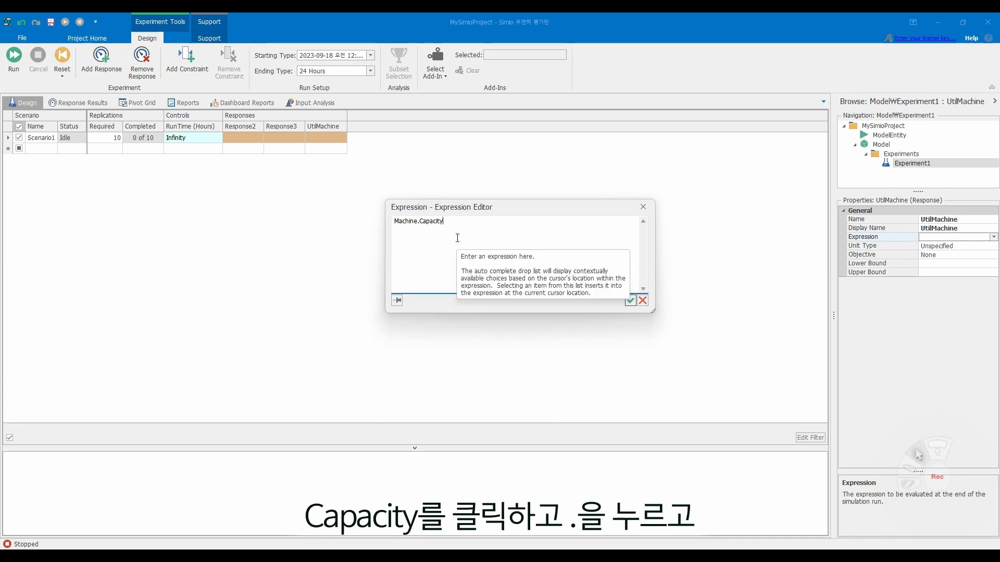
type(".")
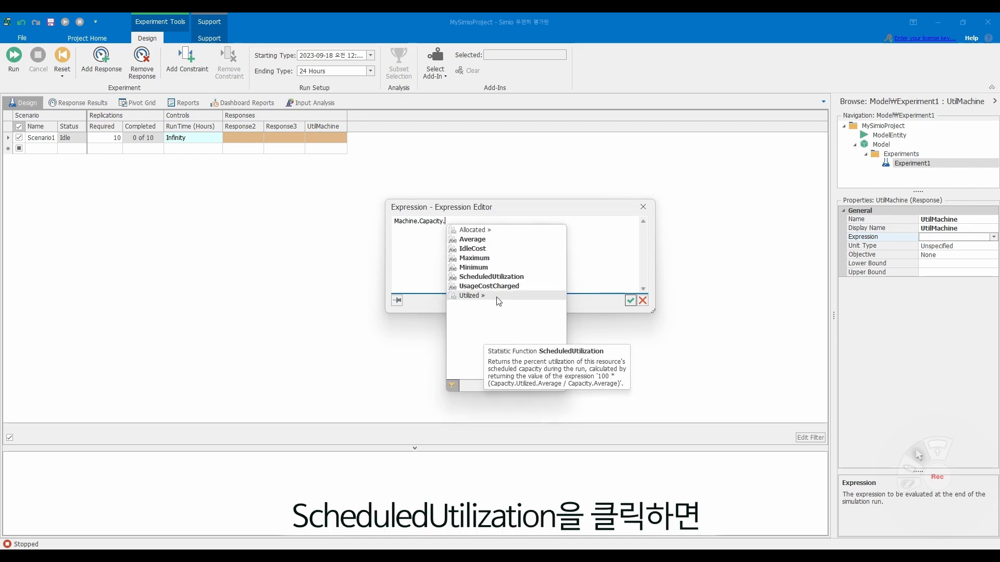
left_click(491, 276)
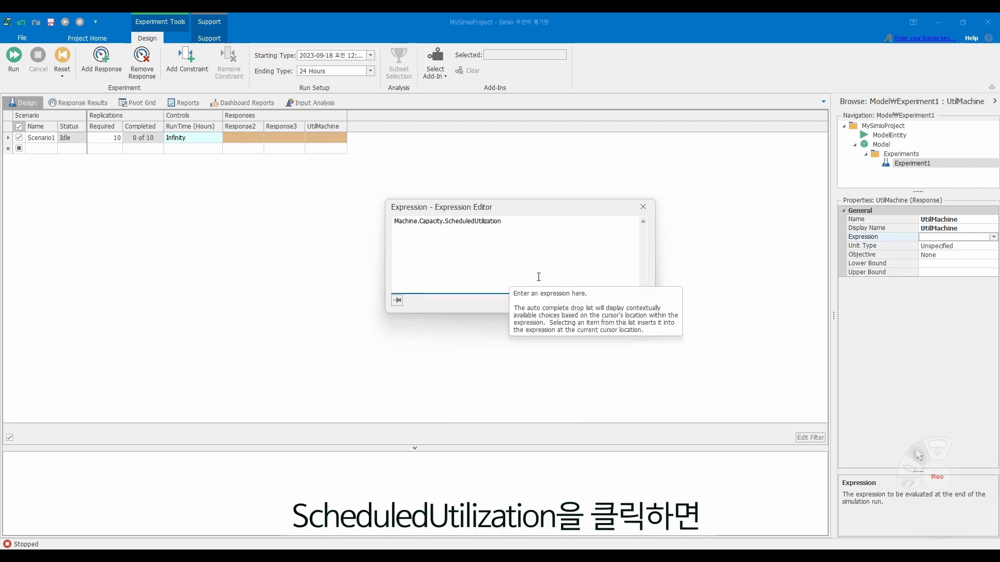
type(".")
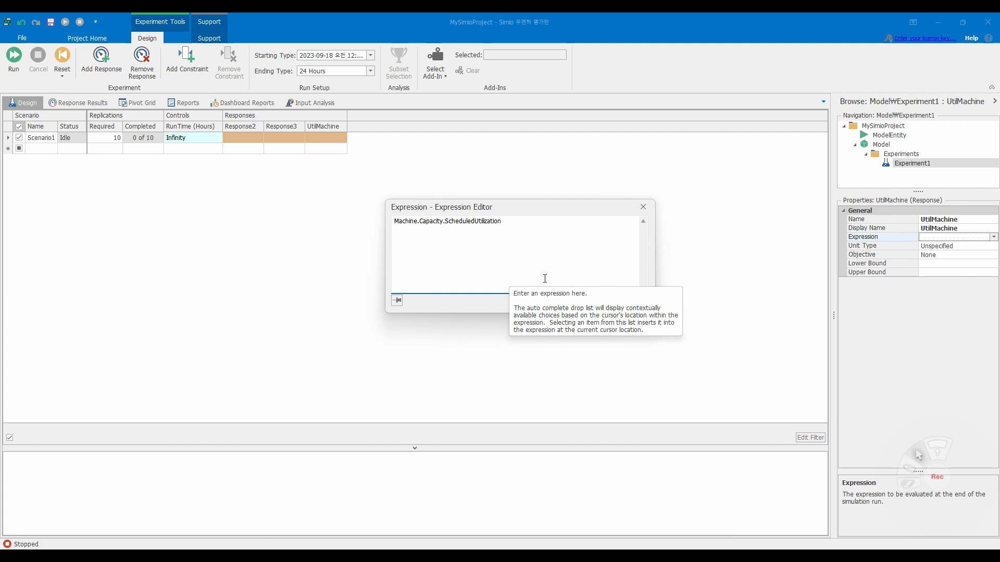
key("Return")
left_click(319, 128)
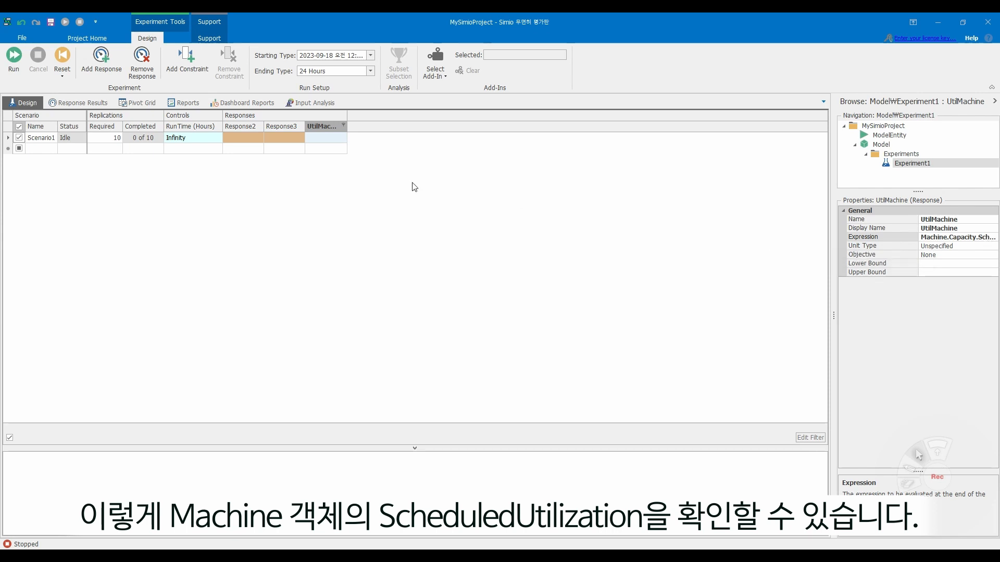
- Rename the experiment's Response2 as UtilInspection
left_click(244, 128)
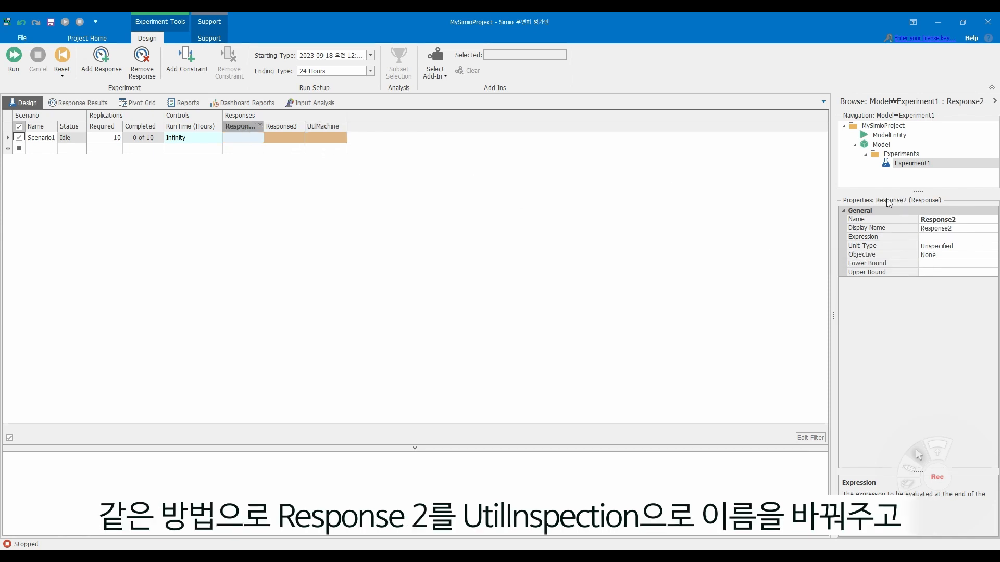
left_click(933, 218)
double_click(933, 218)
key("BackSpace")
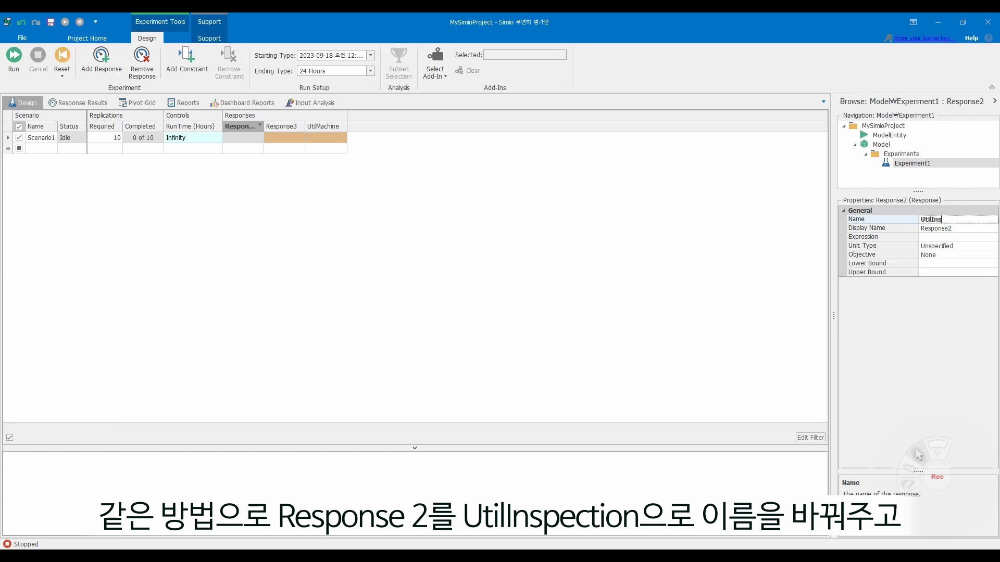
type("UtilInspection")
key("Return")
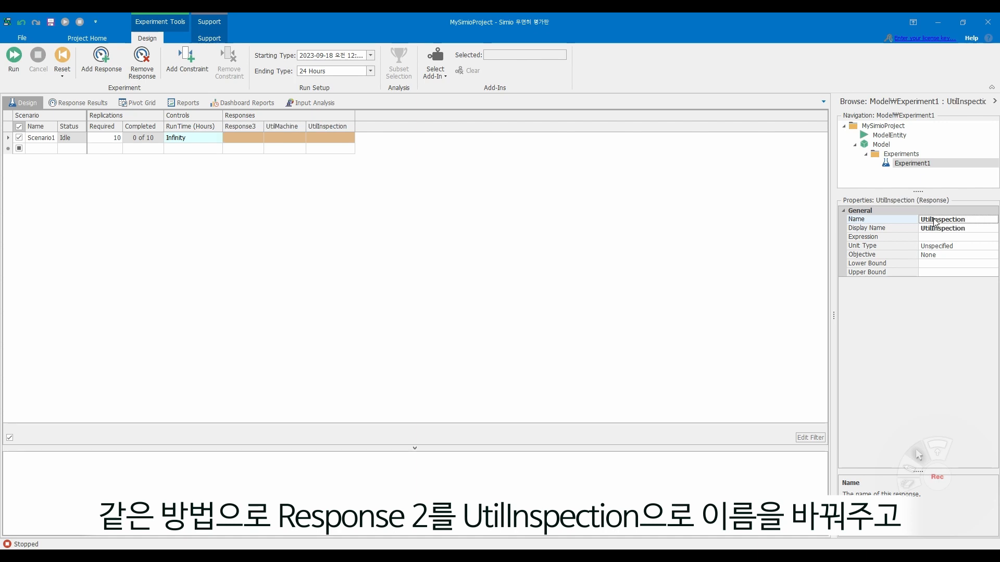
- Set the UtilInspection response's expression to Inspection.Capacity.ScheduledUtilization
left_click(967, 237)
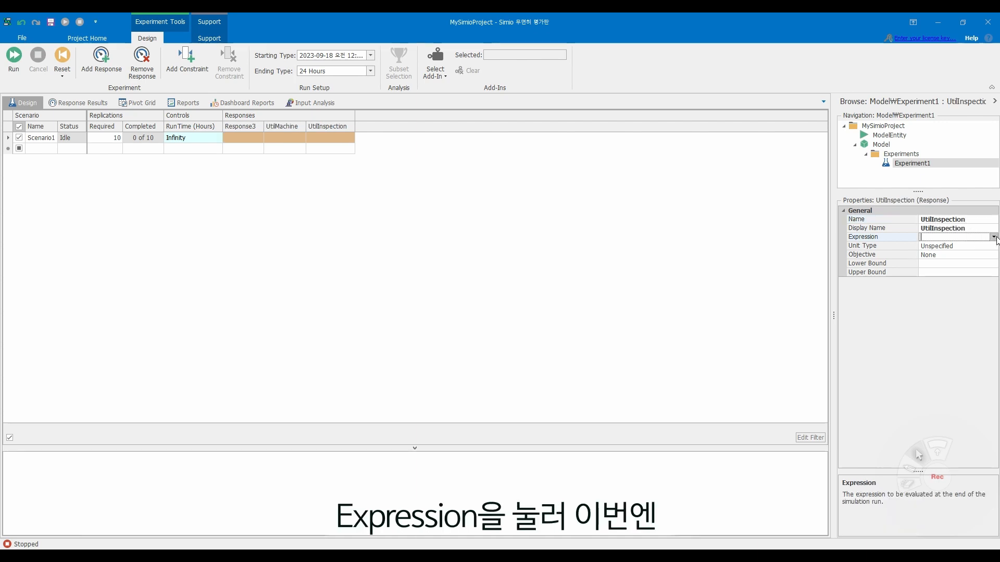
left_click(994, 238)
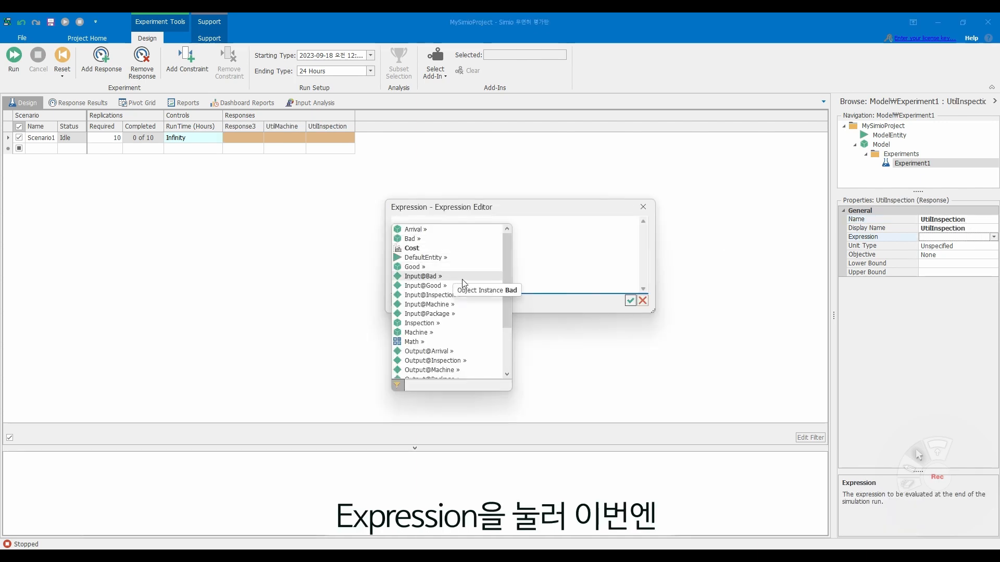
double_click(457, 322)
type(".")
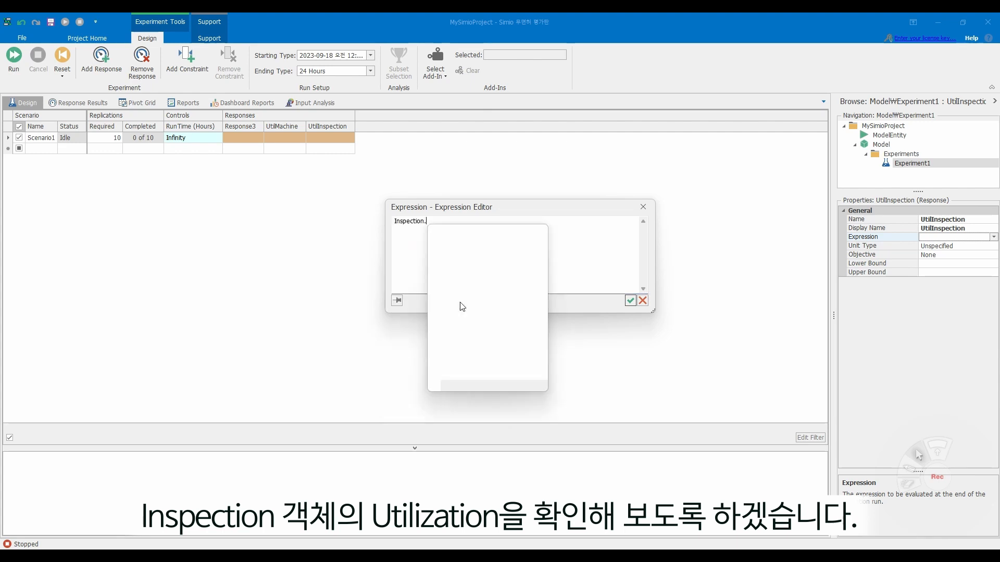
double_click(458, 239)
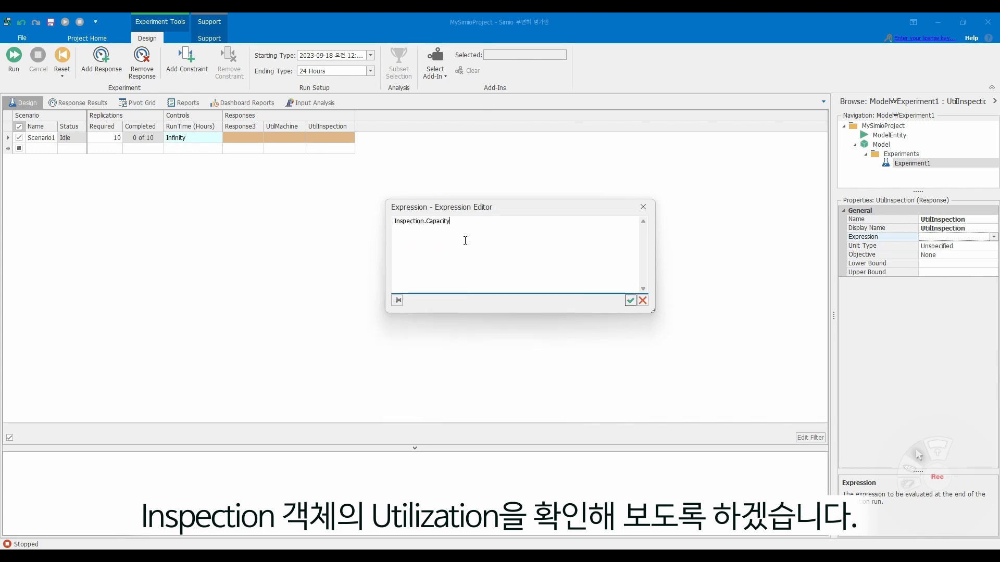
type(".")
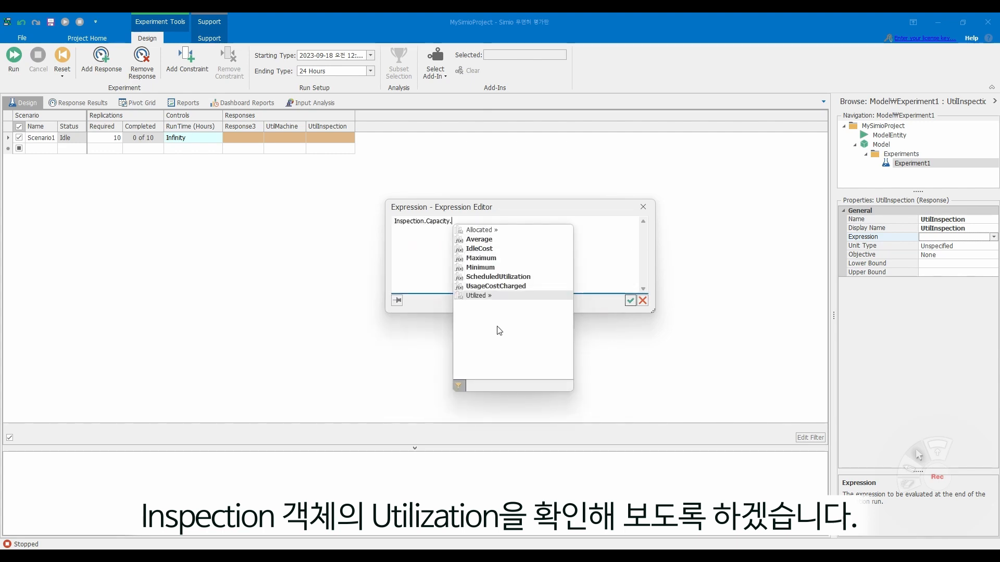
double_click(508, 277)
key("Return")
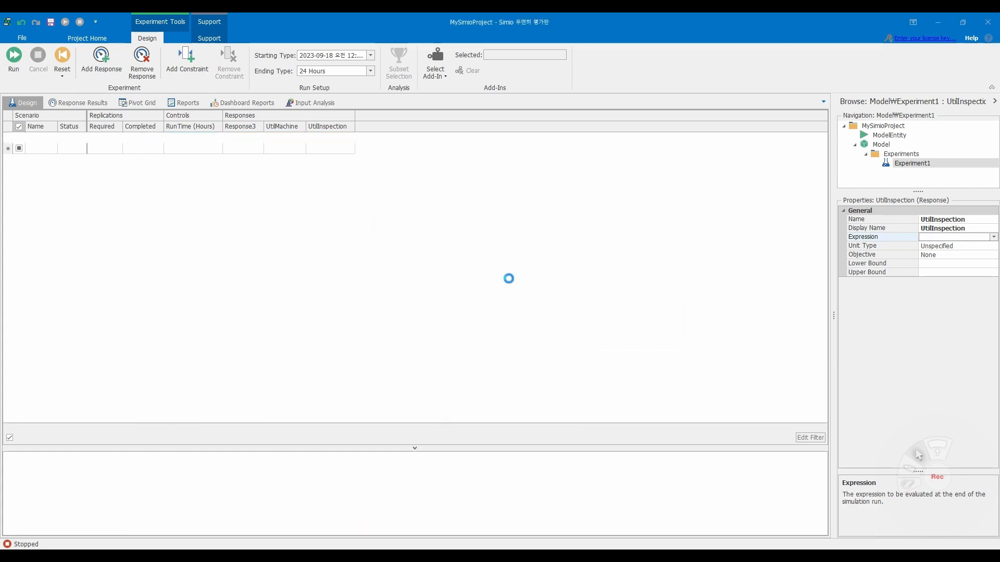
- Rename the experiment's Response3 as UtilPackage
left_click(240, 131)
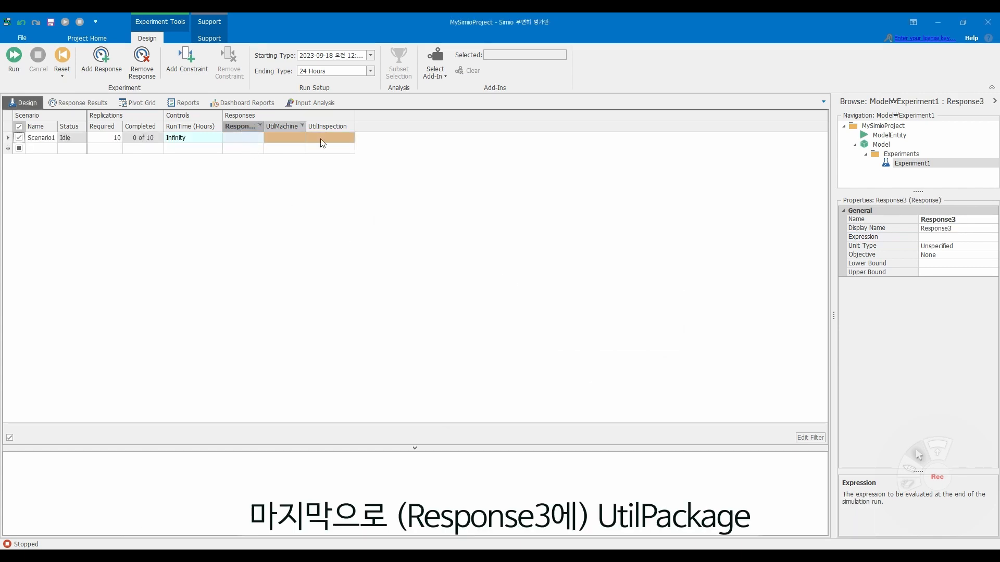
left_click(935, 220)
key("BackSpace")
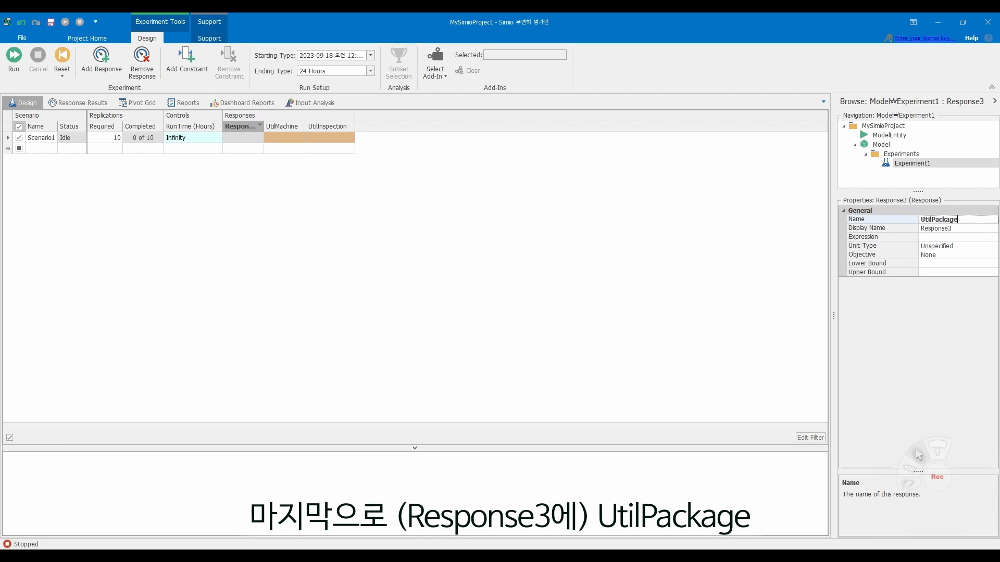
key("Return")
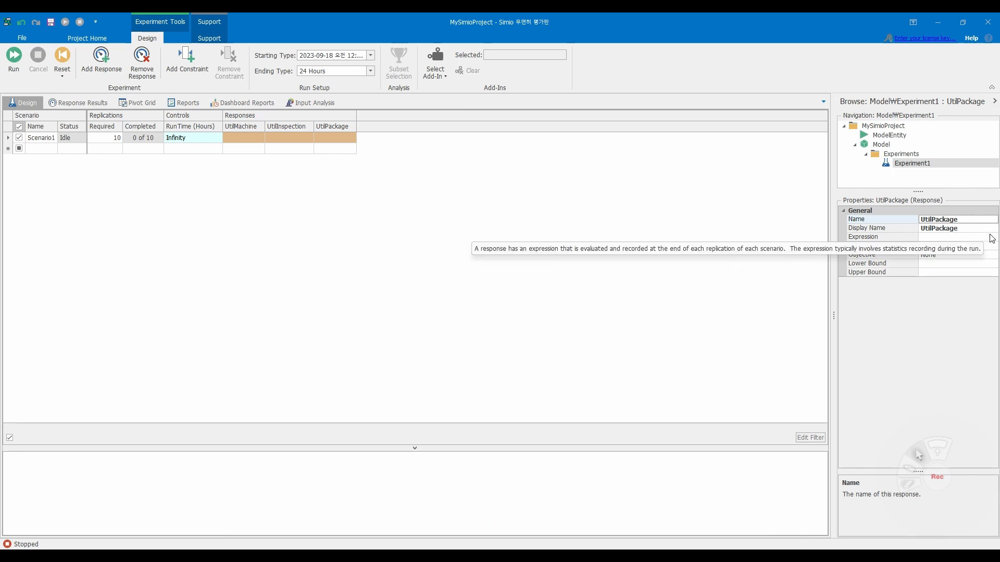
- Set the UtilPackage response's expression to Package.Capacity.ScheduledUtilization
left_click(992, 237)
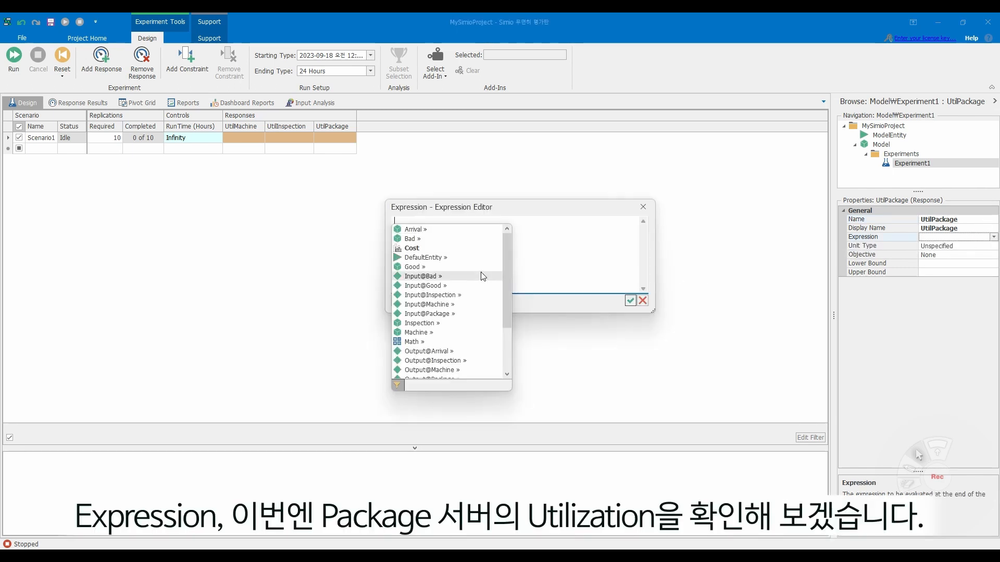
scroll(436, 283, "down", 3)
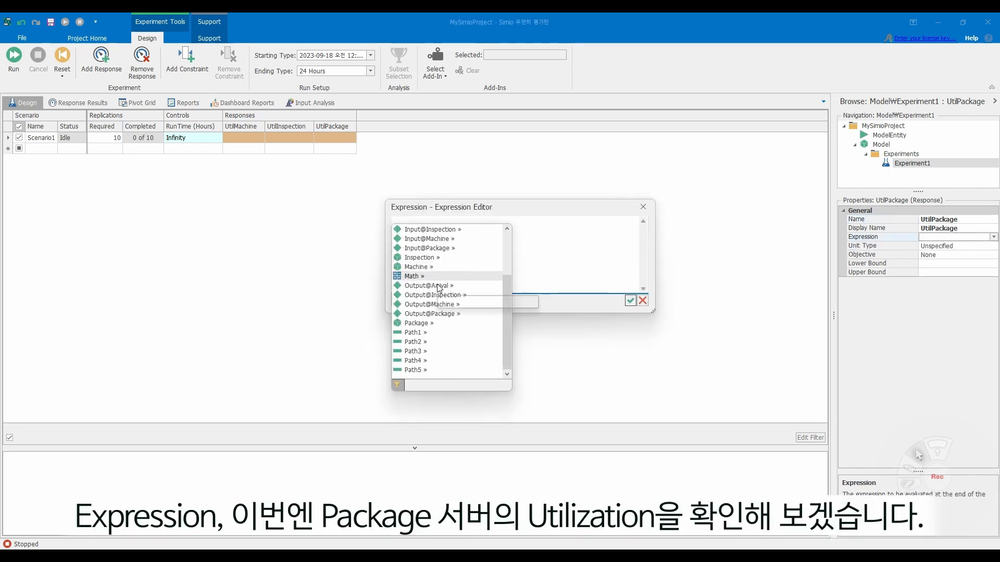
left_click(428, 323)
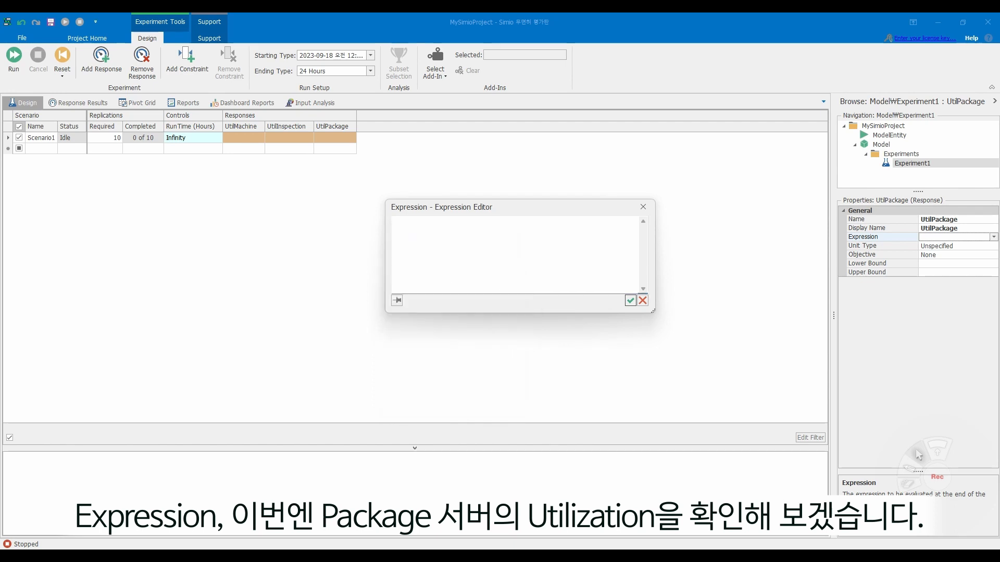
type(".")
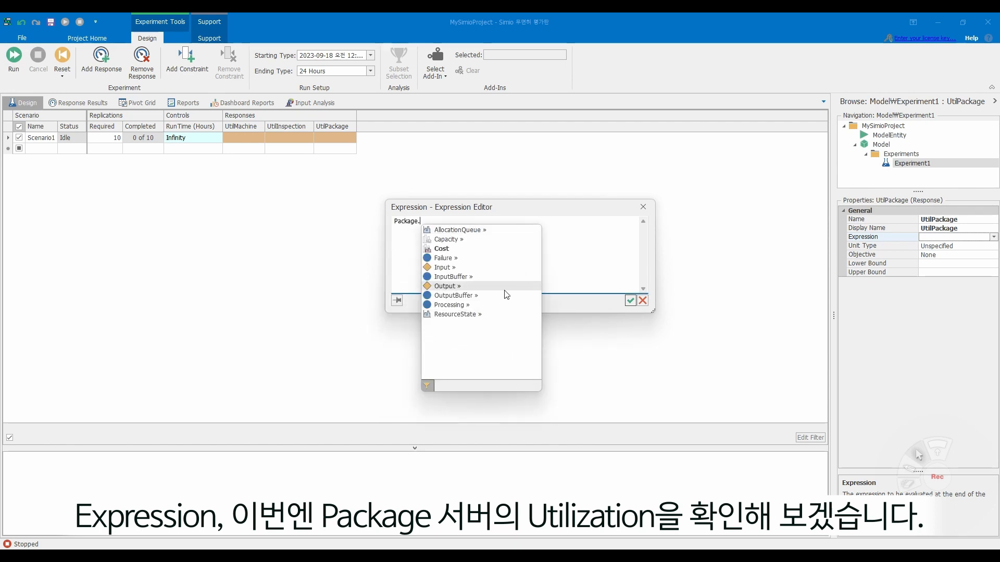
left_click(451, 239)
type(".")
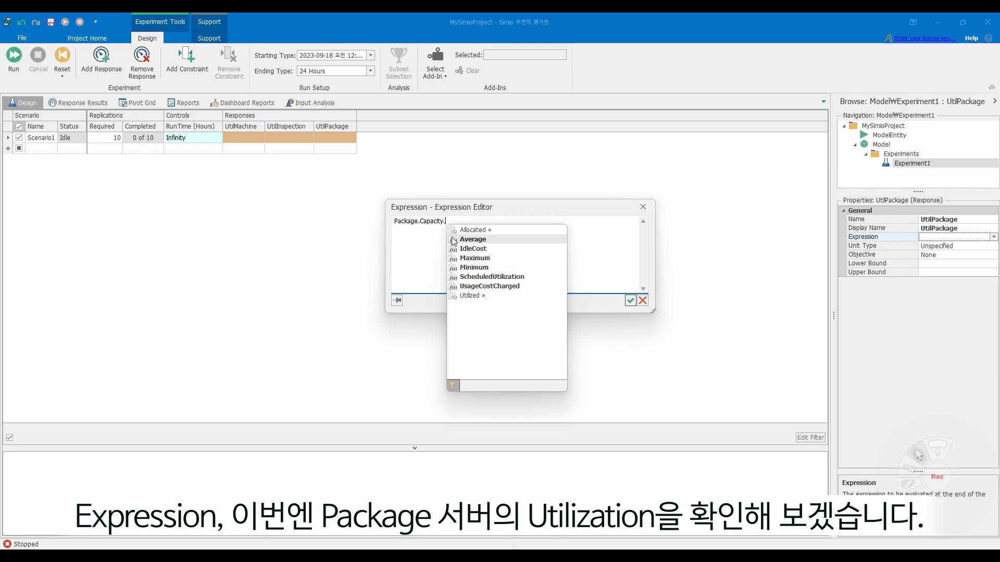
left_click(494, 277)
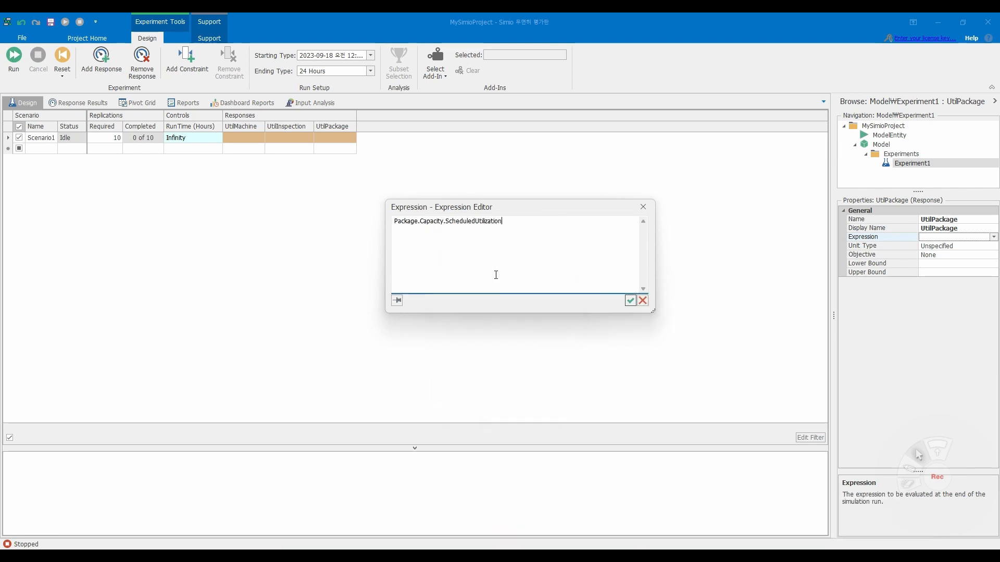
key("Return")
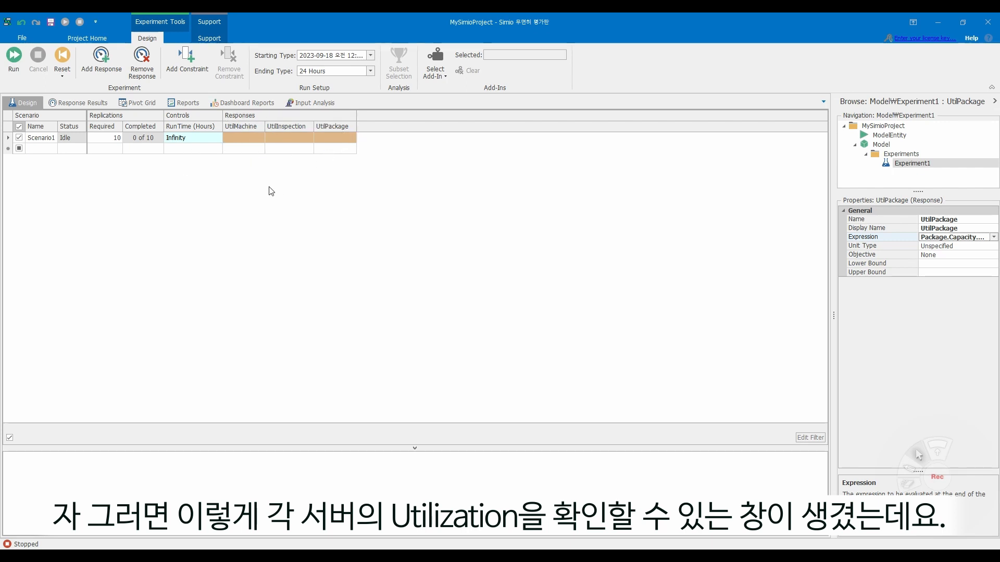
- Set the RunTime control of Scenario1 to 24 hours
left_click(200, 136)
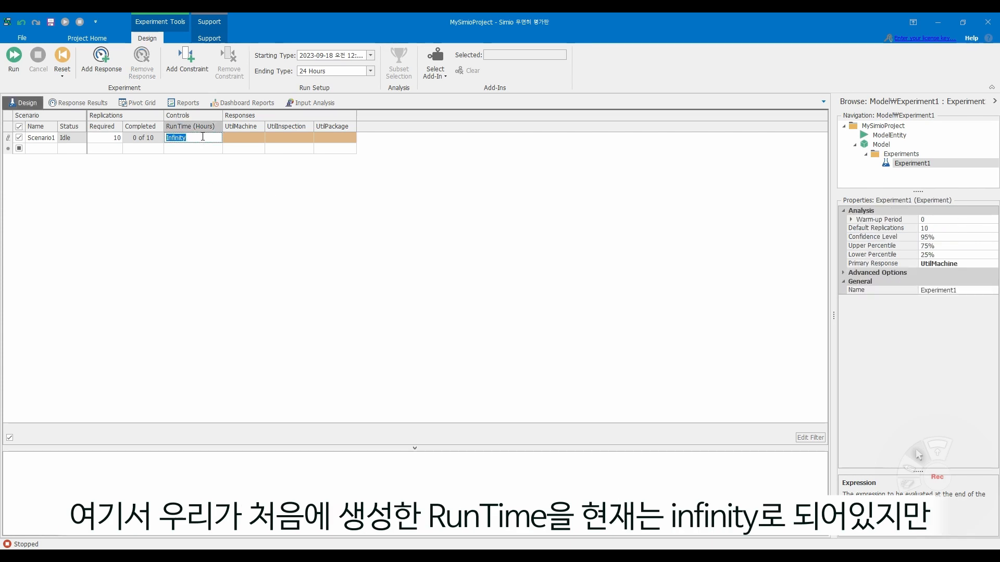
key("BackSpace")
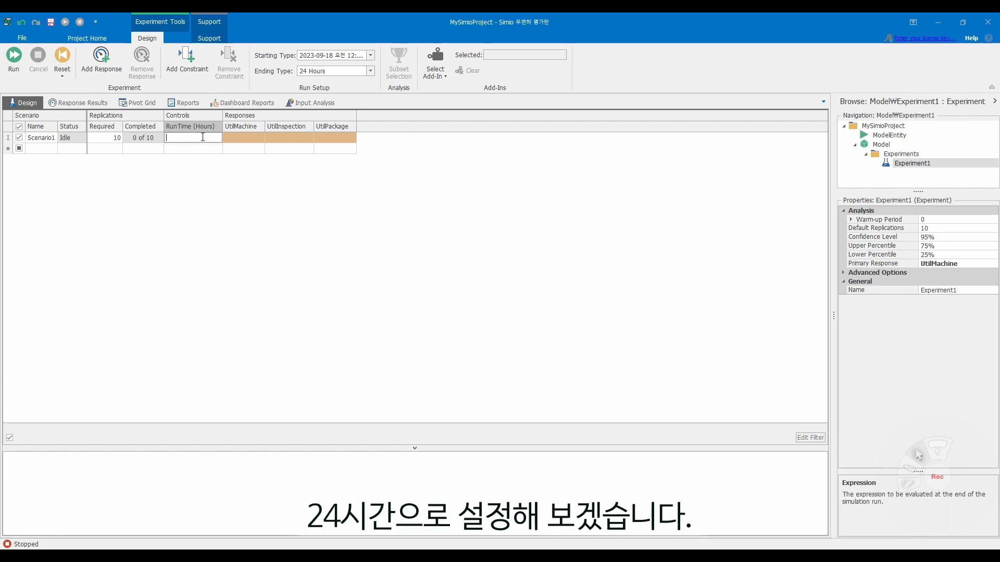
key("Return")
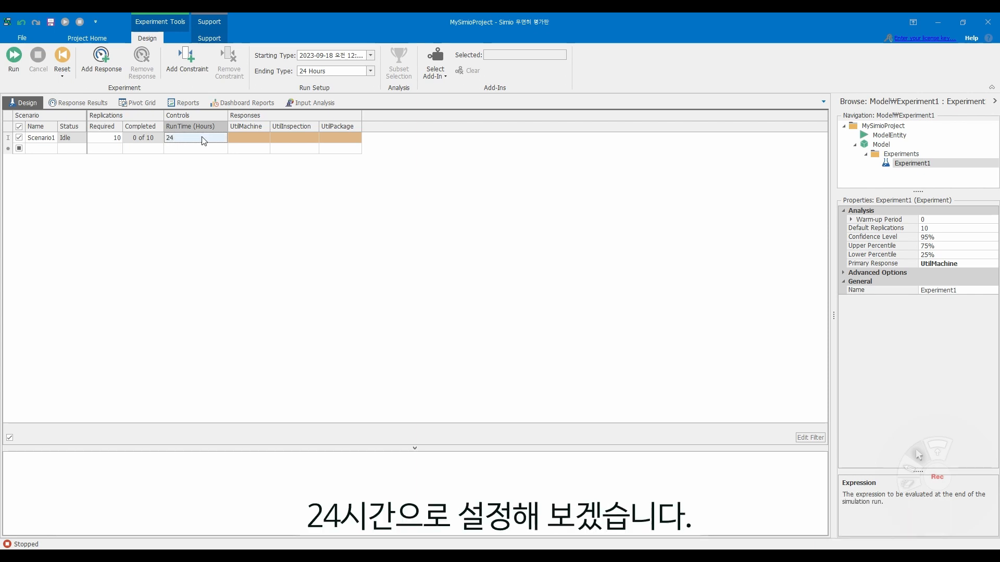
- Add a second scenario with a RunTime of 50 hours, and add a third scenario below it
left_click(19, 149)
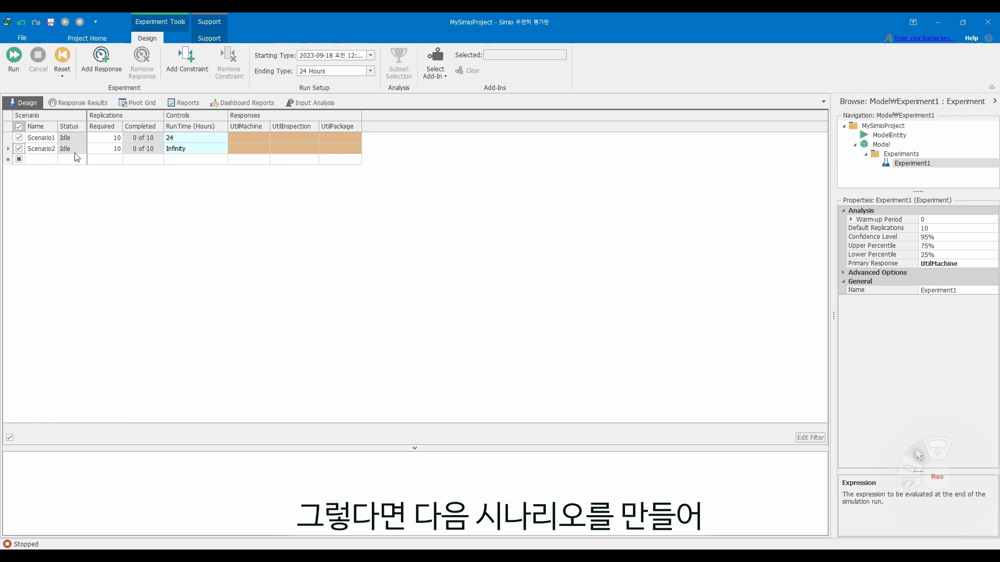
left_click(200, 151)
double_click(200, 151)
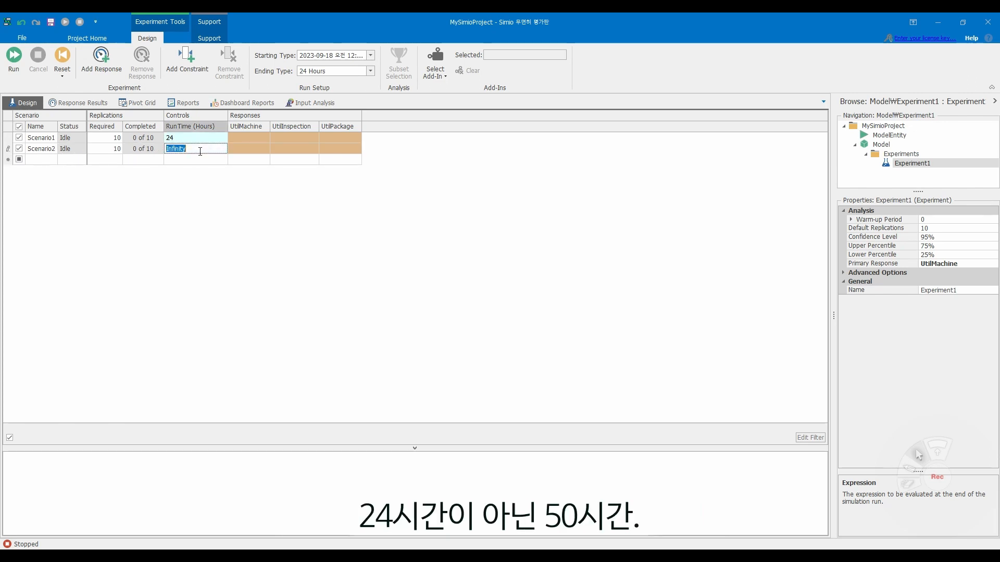
type("50")
left_click(19, 160)
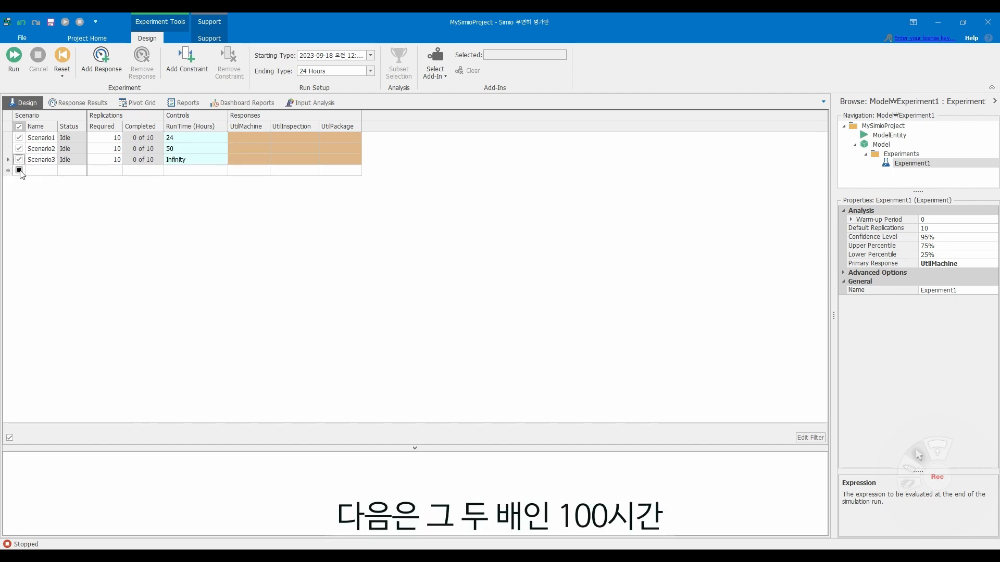
- Set Scenario3's RunTime to 100 hours and add a fourth scenario with a RunTime of 200 hours
double_click(214, 157)
type("100")
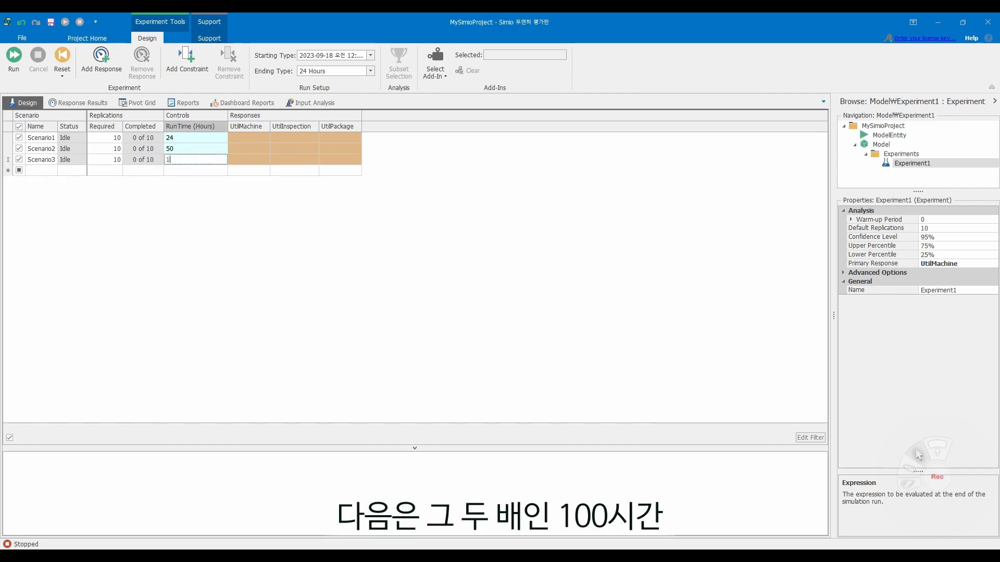
left_click(20, 172)
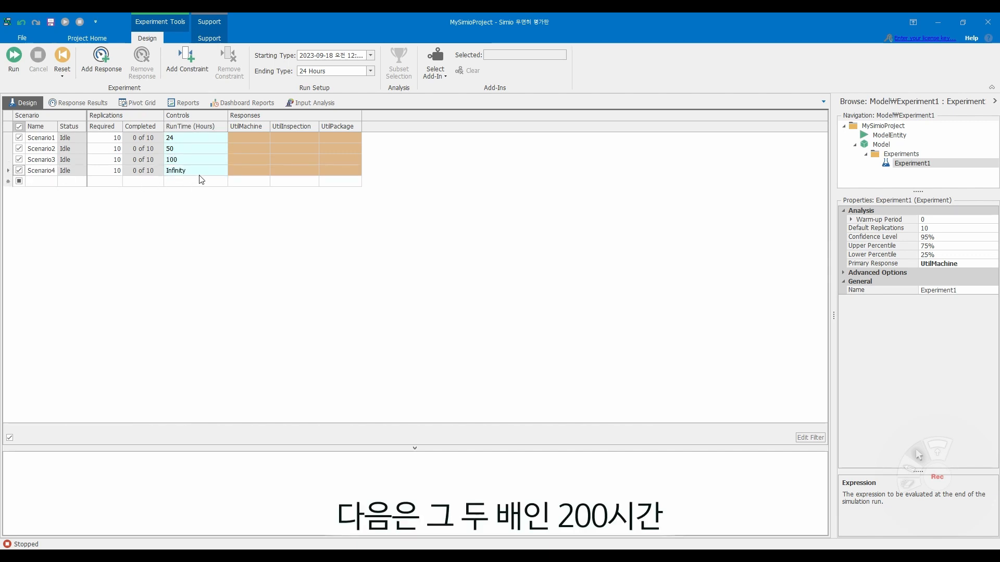
double_click(202, 172)
key("BackSpace")
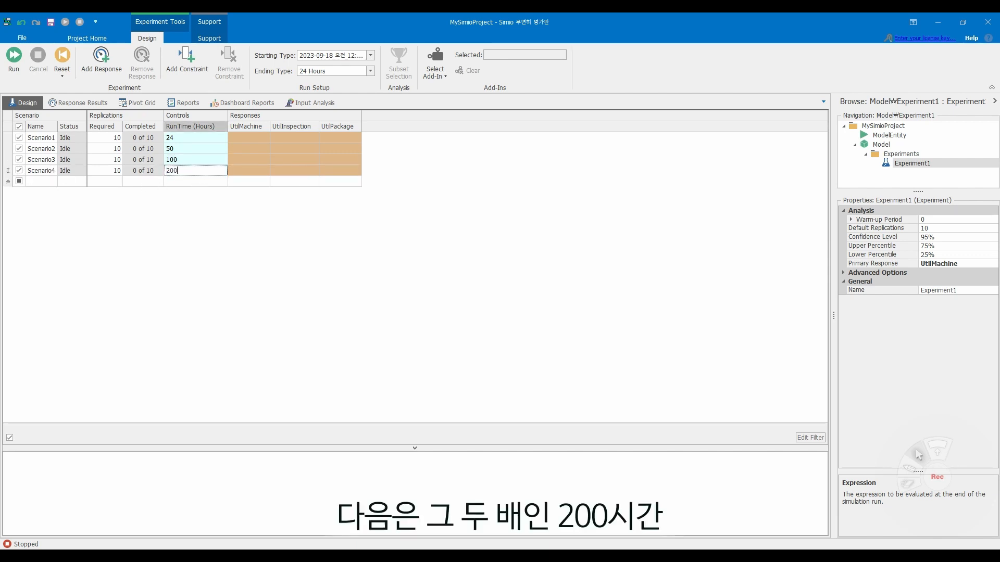
- Add a fifth scenario with a RunTime of 500 hours and a sixth with a RunTime of 1000 hours
left_click(21, 181)
double_click(198, 179)
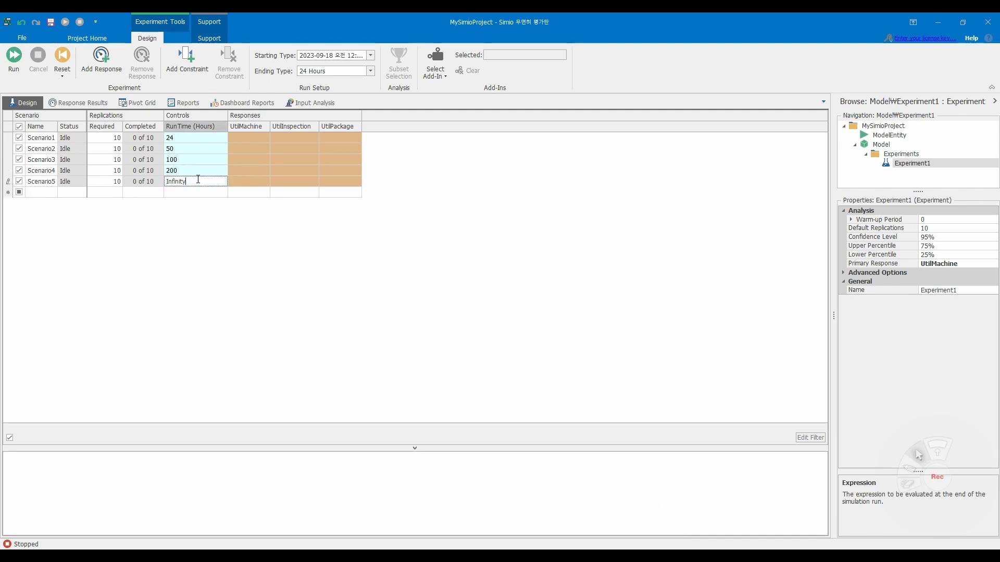
key("BackSpace")
key("Return")
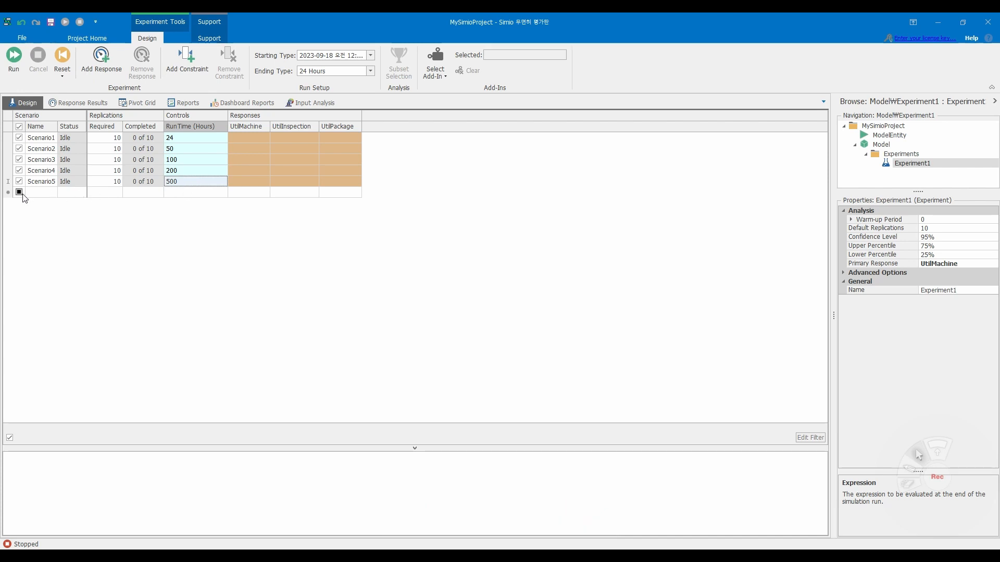
left_click(19, 192)
double_click(193, 189)
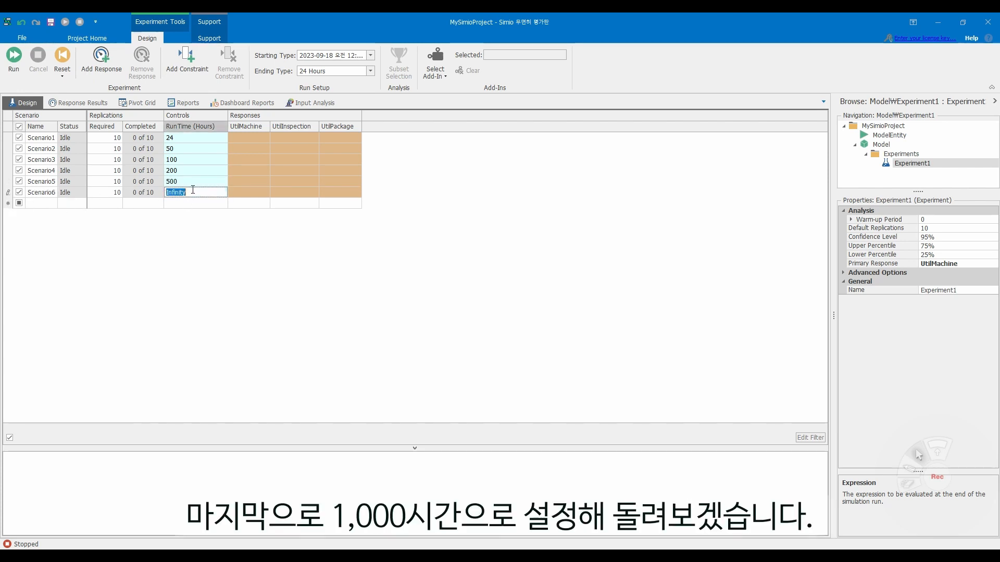
key("BackSpace")
type("1000")
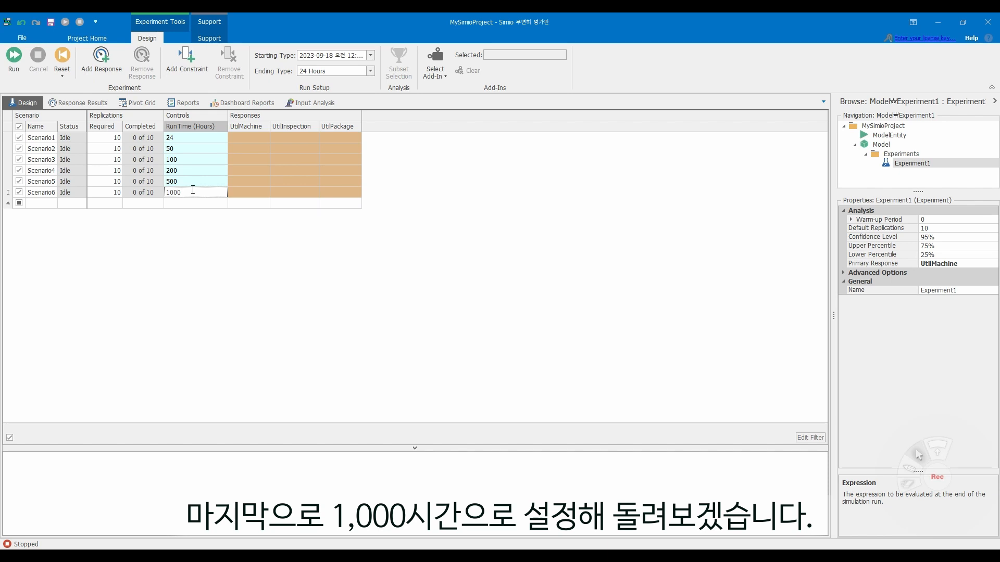
key("Return")
- Reset the experiment and run all six scenarios with the ending type set to Unspecified (Infinite)
left_click(68, 68)
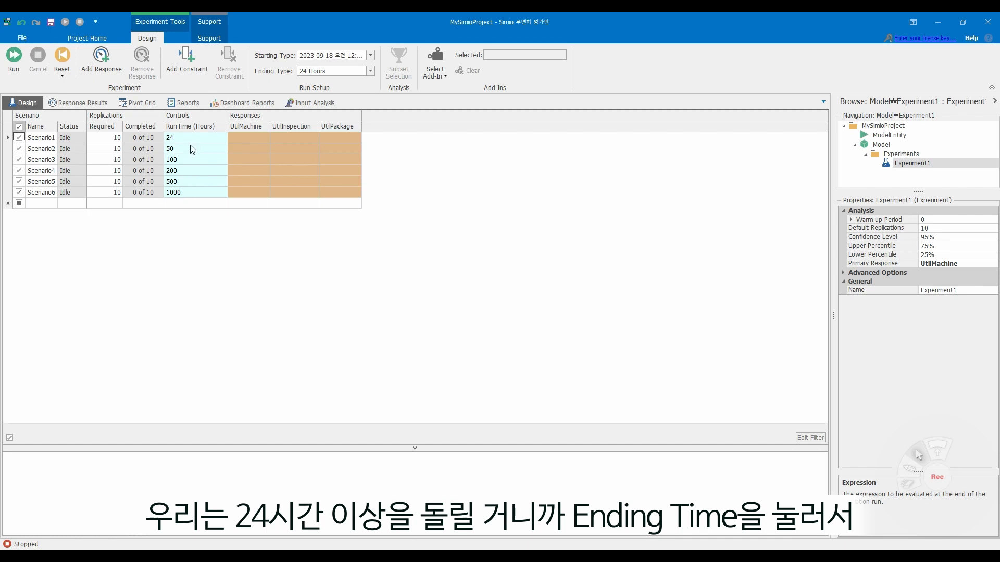
left_click(281, 68)
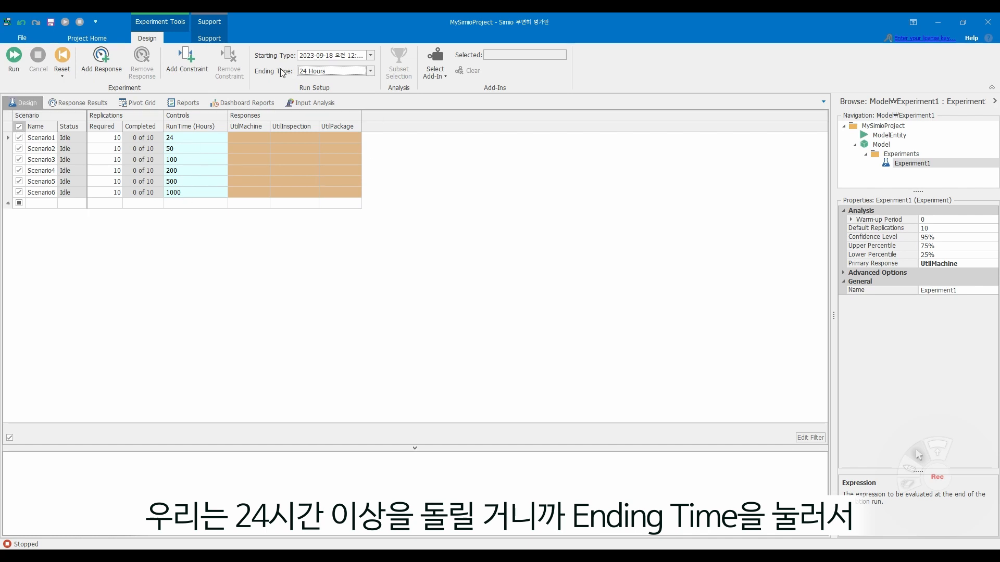
left_click(367, 70)
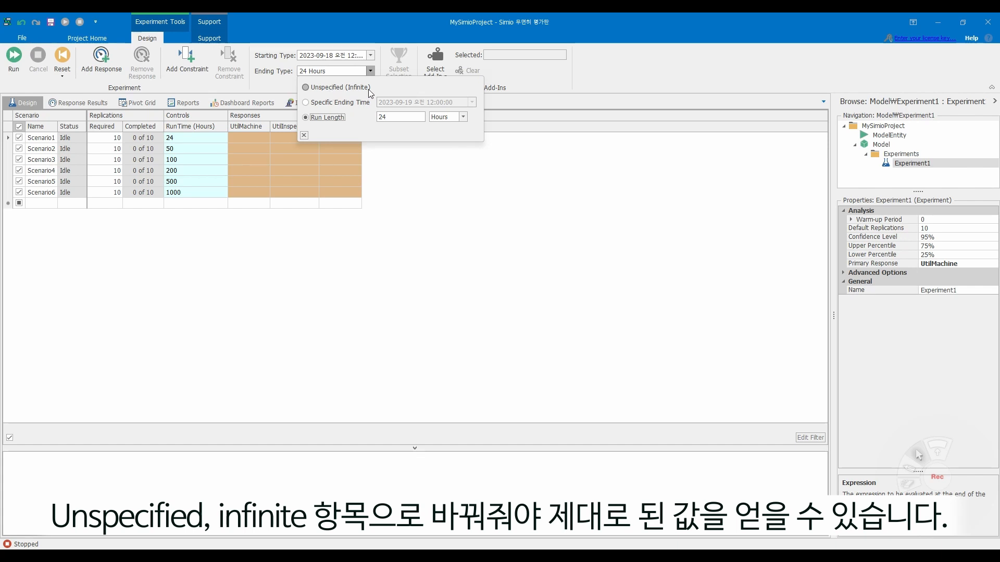
left_click(340, 88)
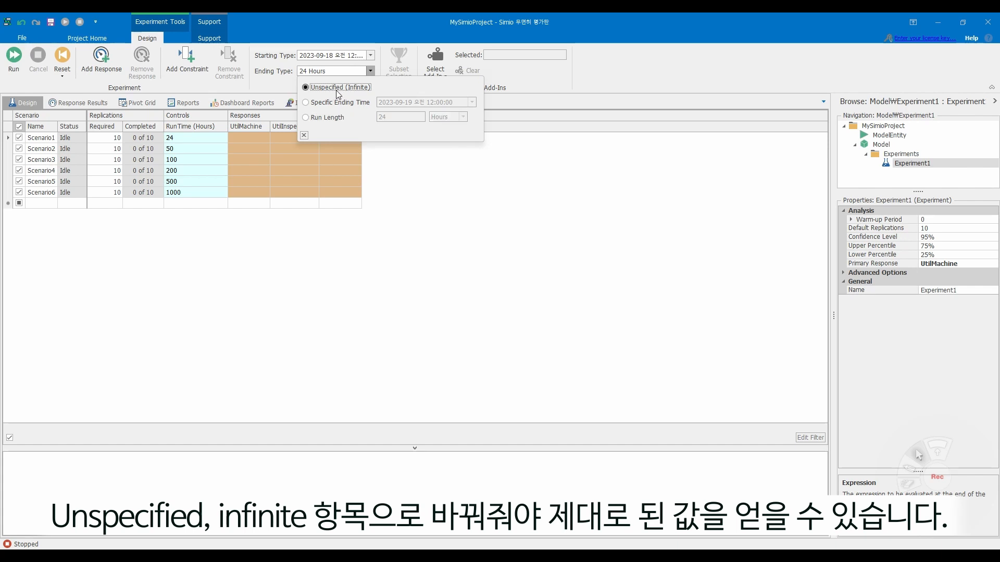
left_click(419, 163)
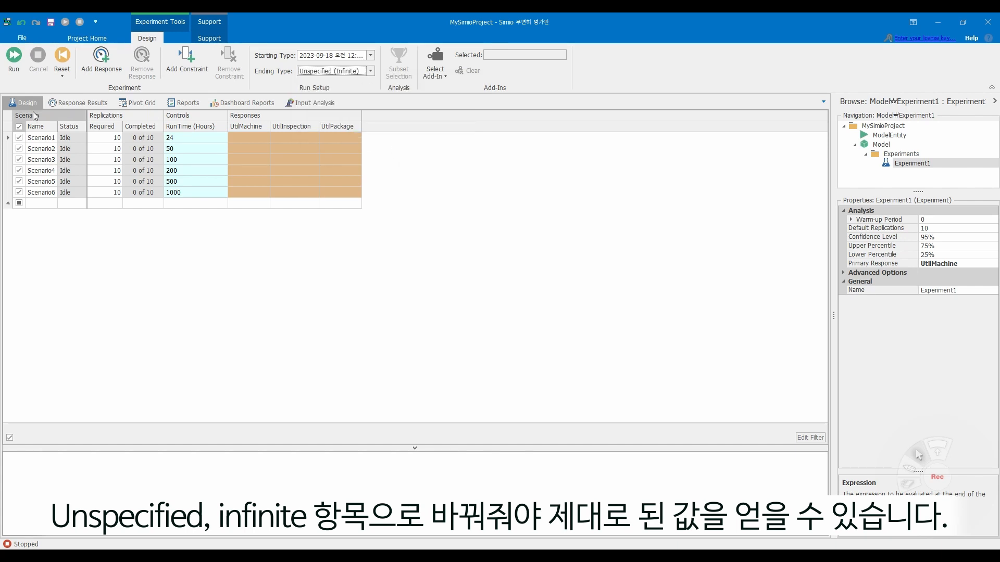
left_click(13, 63)
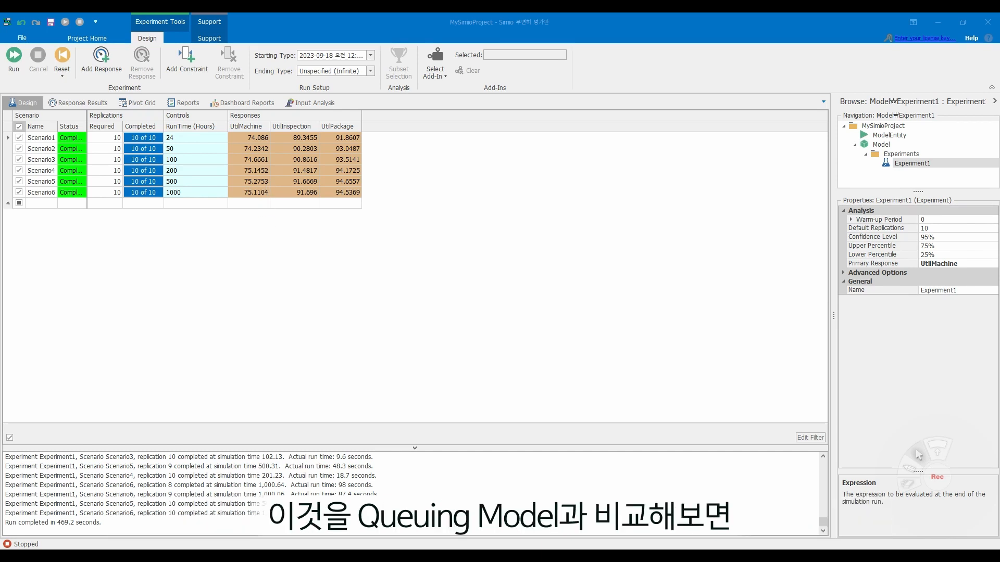
- Switch to the PowerPoint queuing model slide and compare its station utilizations with the experiment's utilization responses
key("alt+Tab")
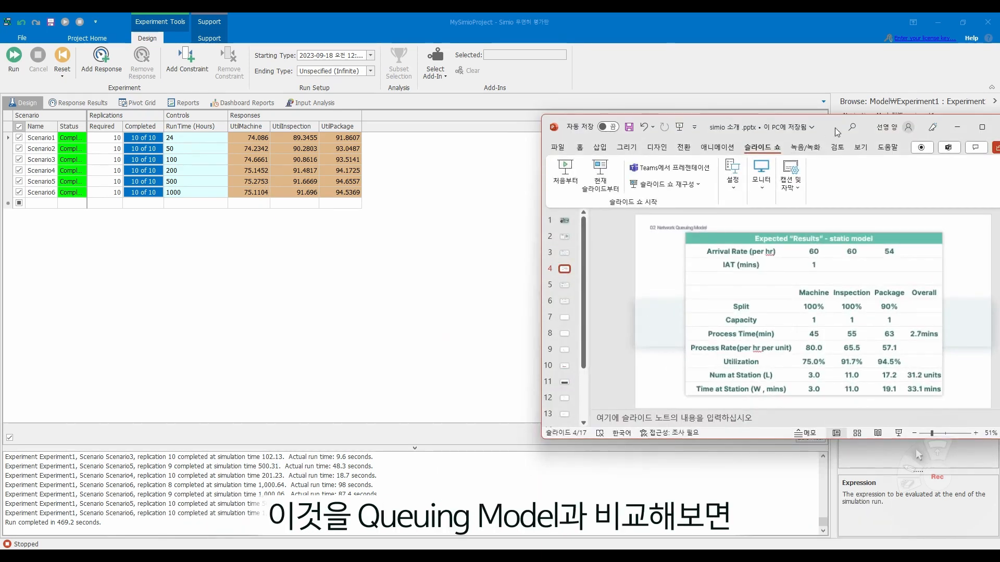
left_click_drag(836, 132, 723, 86)
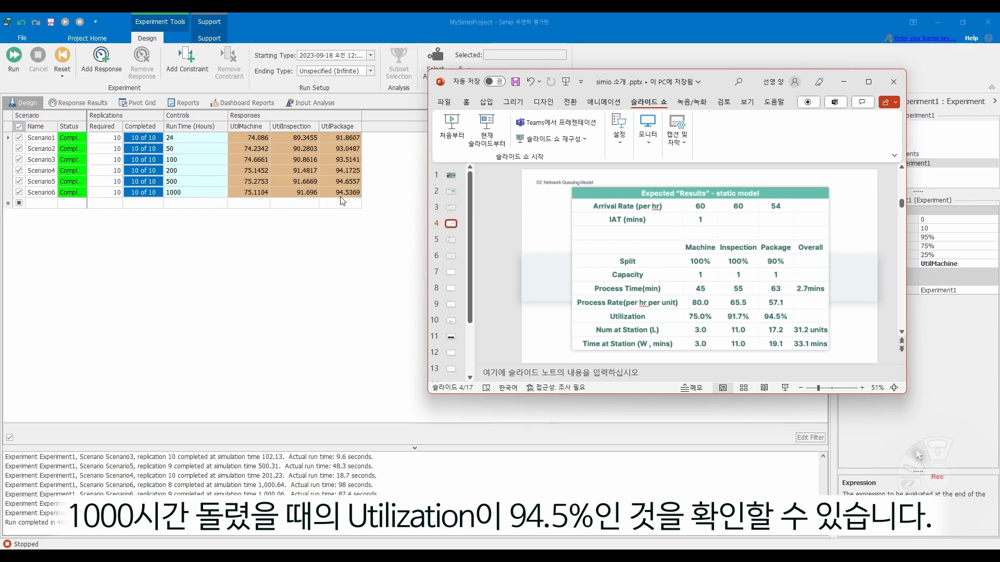
left_click(843, 81)
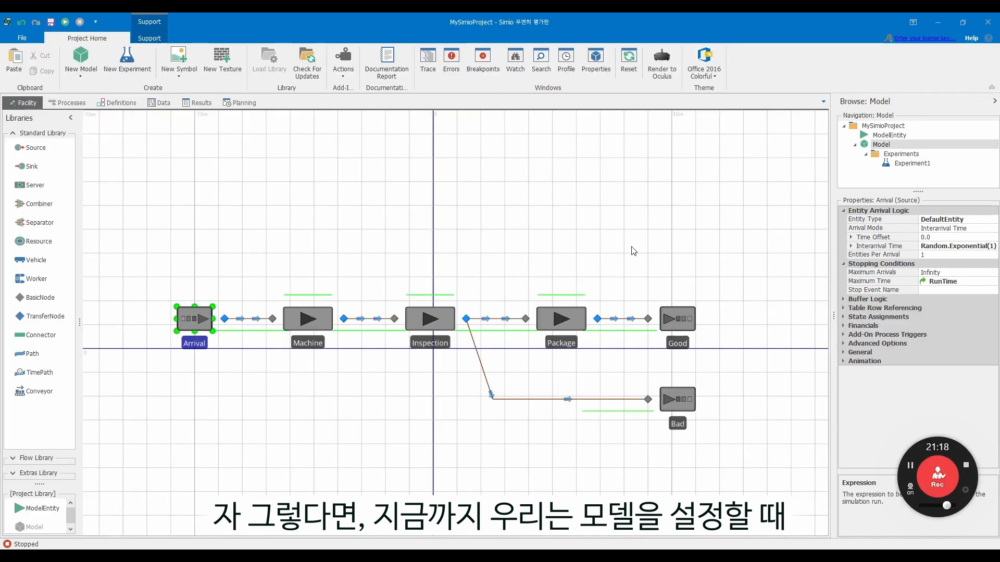
- Examine the Arrival source's Interarrival Time and the Machine server's Processing Time expressions in the facility model
left_click(326, 321)
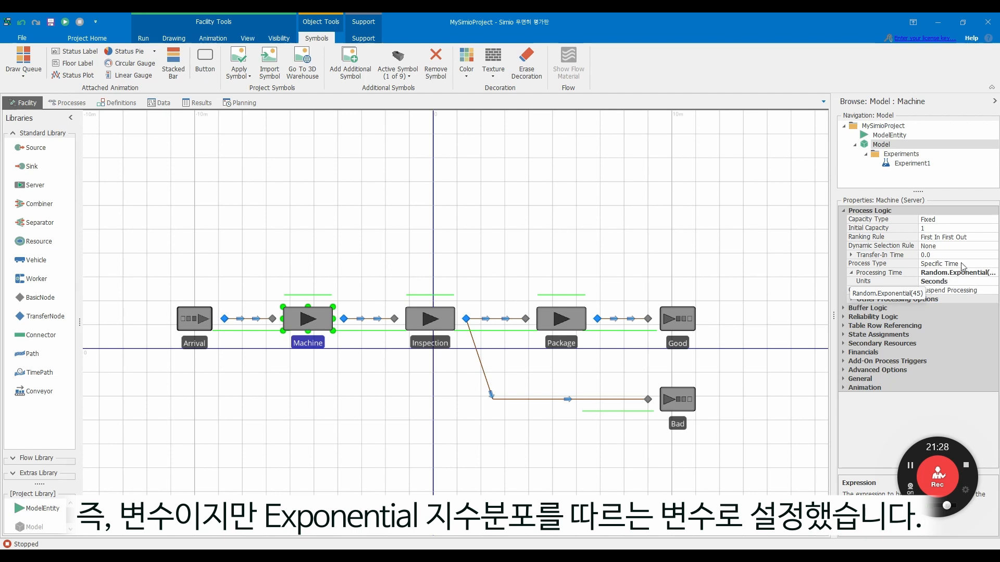
left_click_drag(737, 277, 723, 248)
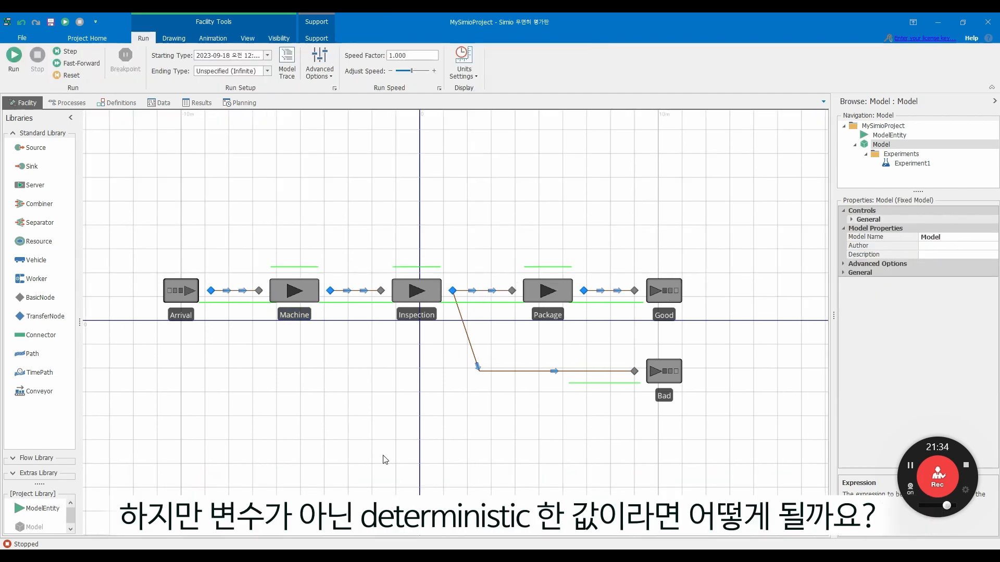
mouse_move(340, 557)
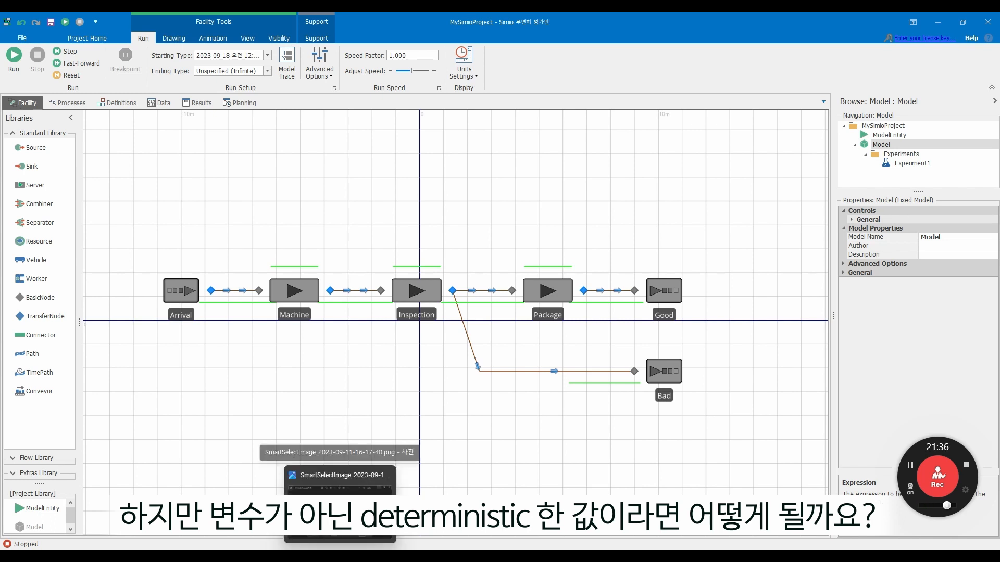
left_click(183, 292)
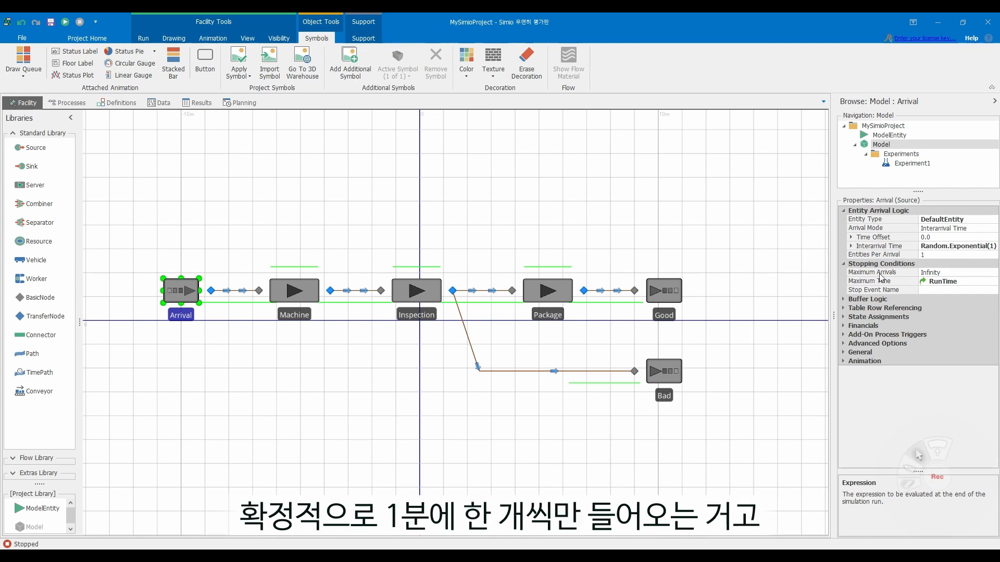
left_click(291, 303)
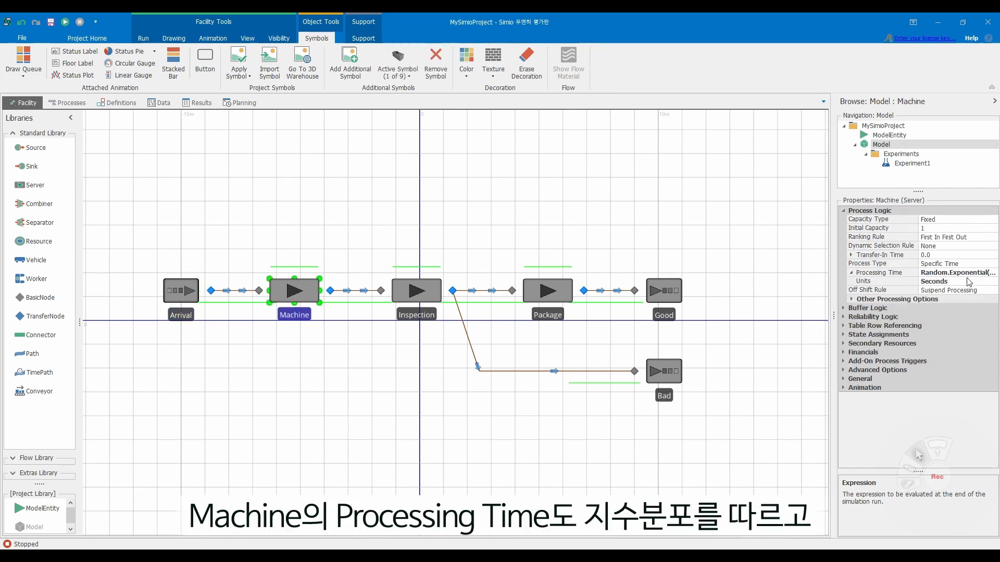
left_click(982, 272)
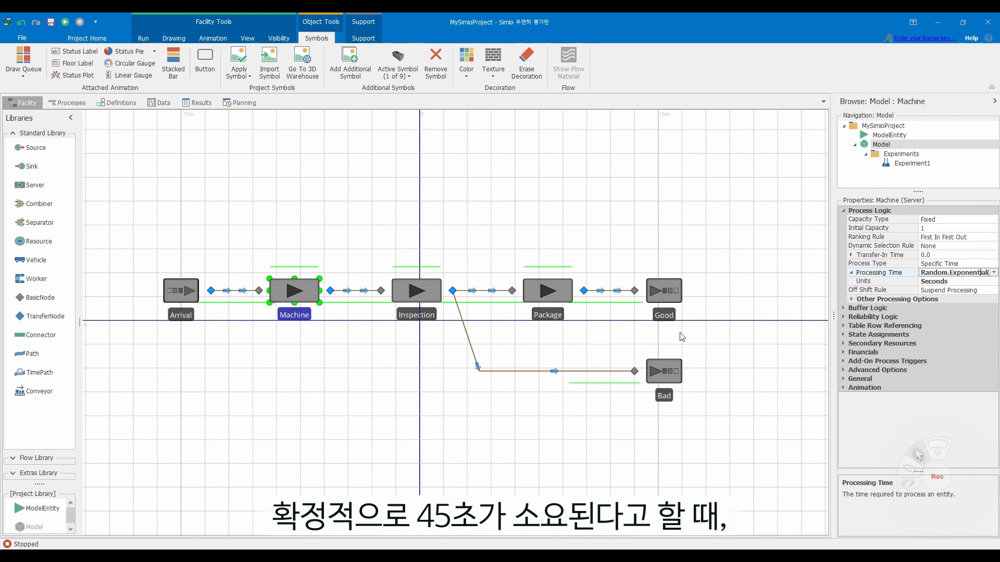
left_click(941, 474)
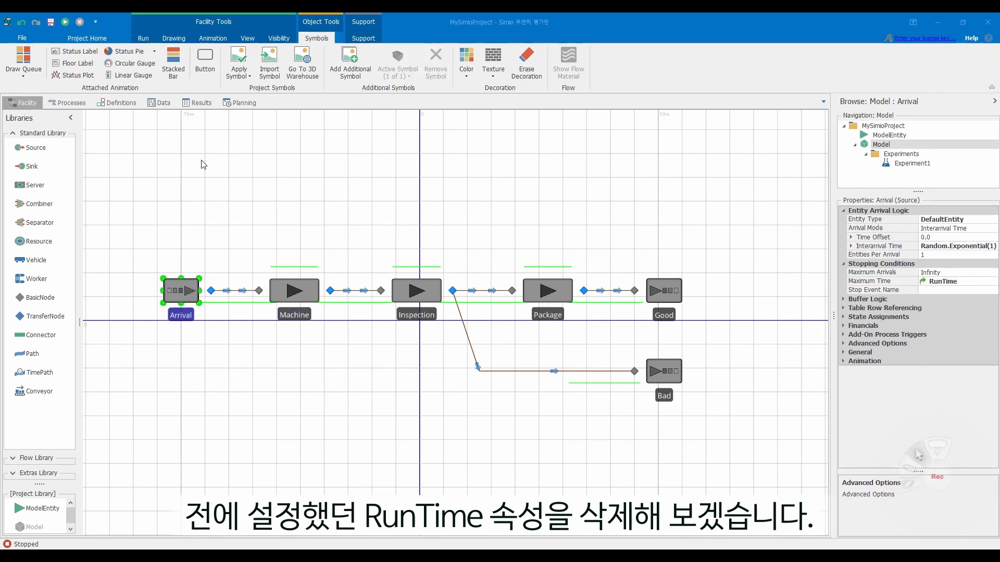
- Delete the RunTime property from the model's definitions
left_click(125, 105)
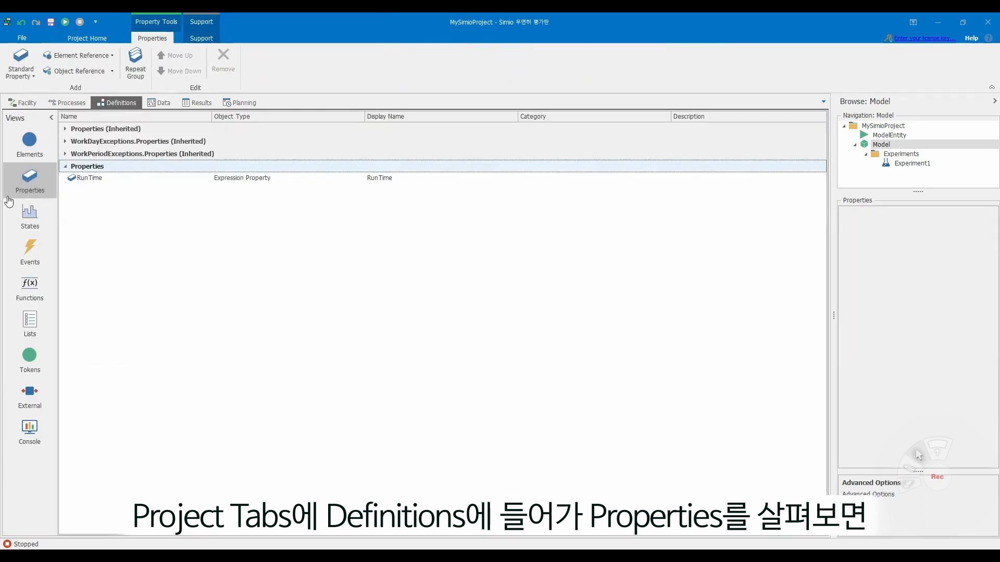
right_click(90, 180)
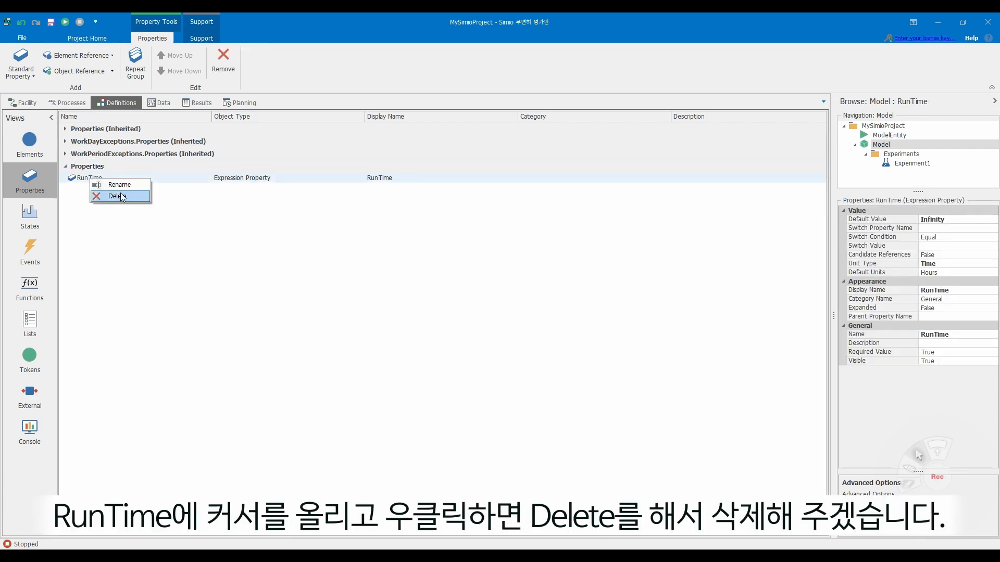
left_click(121, 197)
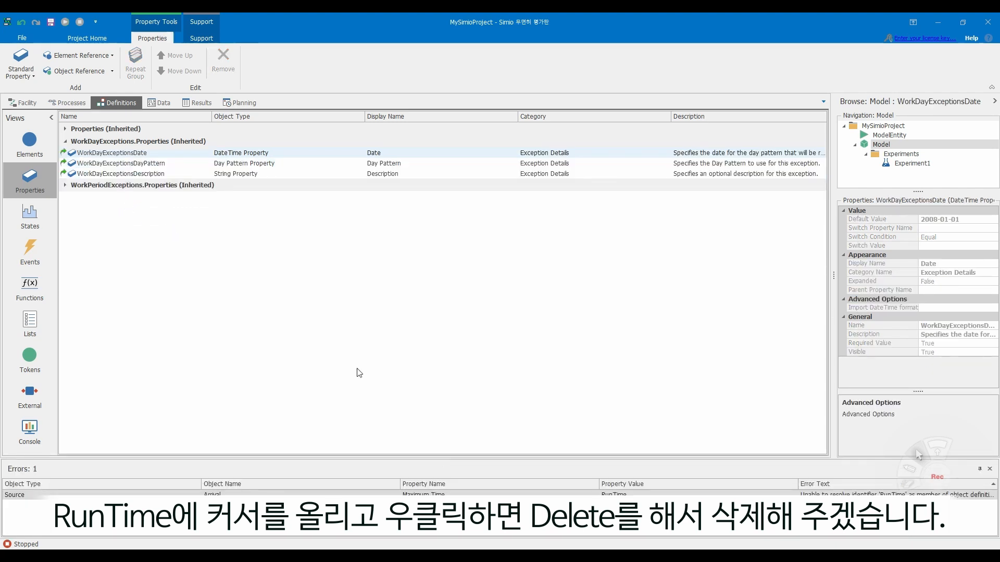
- Reset the Arrival source's Maximum Time stopping condition to its default in the facility model
left_click(27, 104)
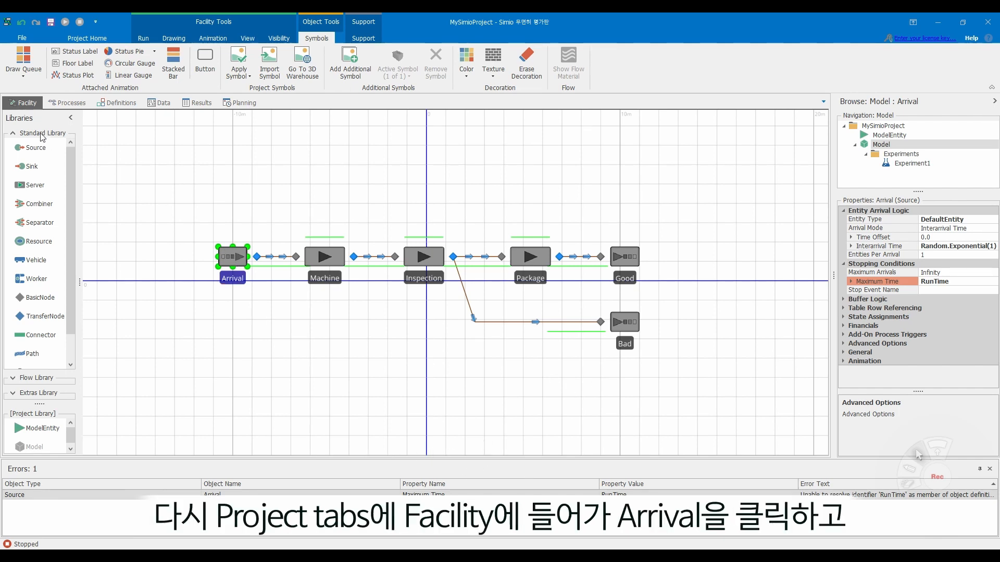
left_click(233, 263)
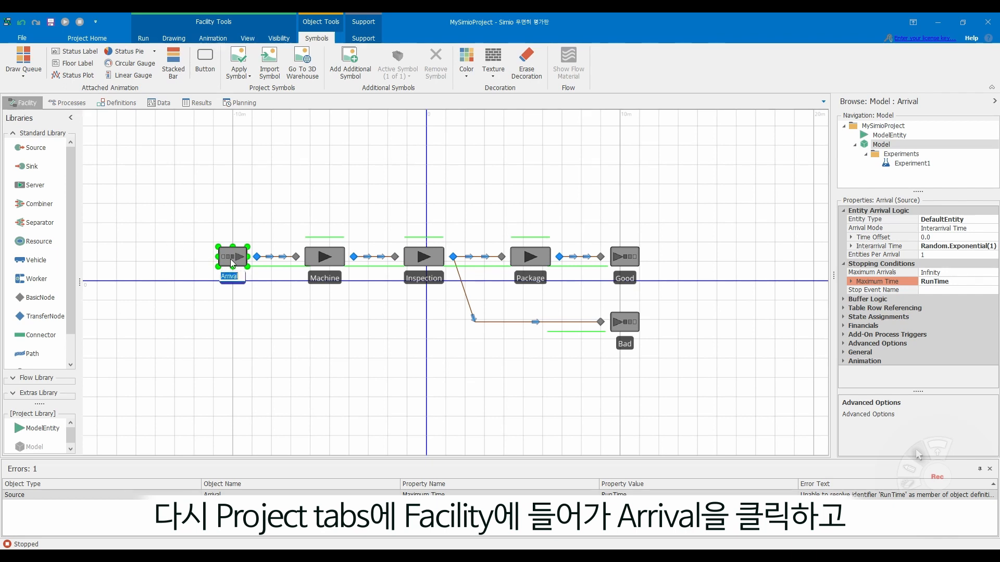
right_click(891, 284)
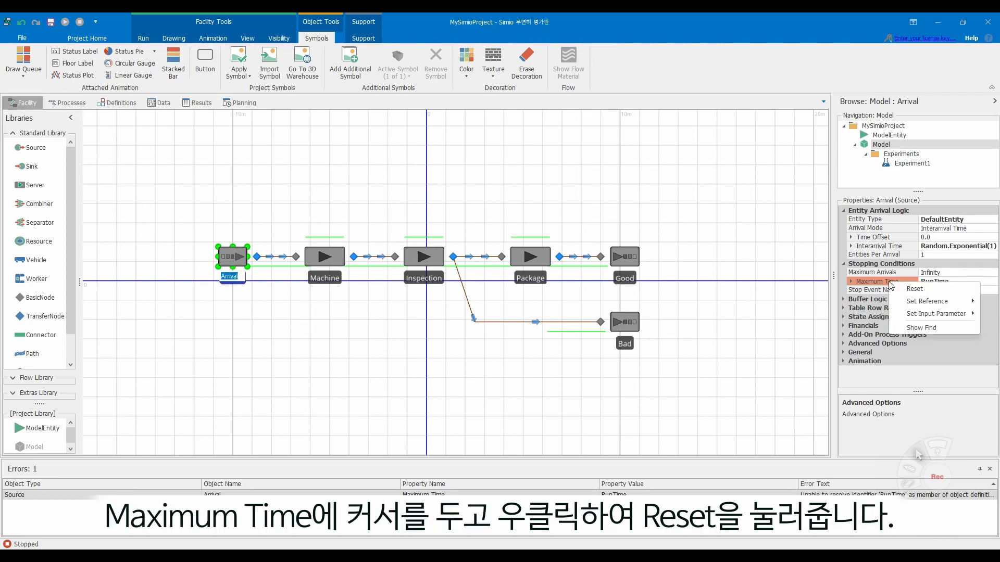
left_click(908, 289)
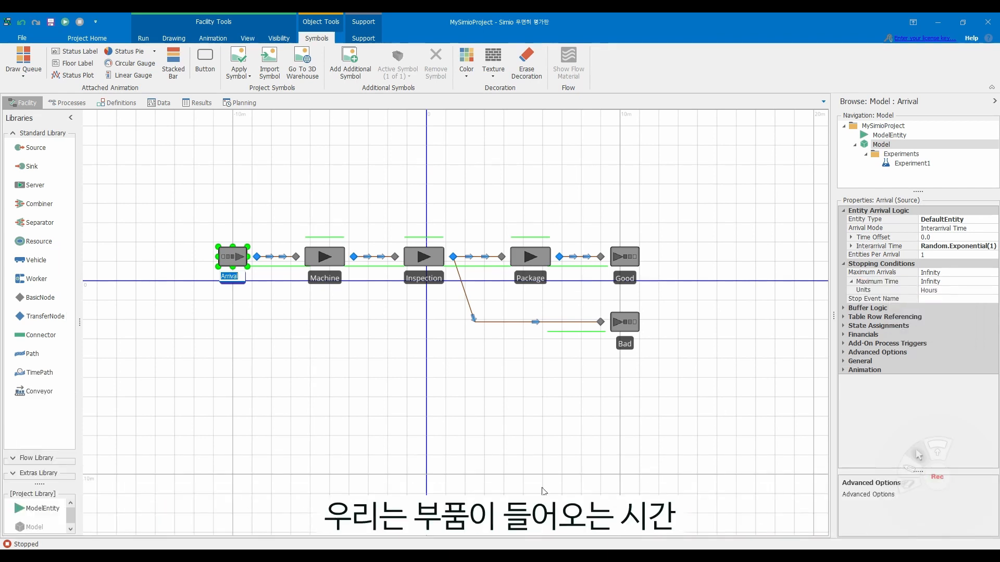
- Create a new referenced property named Arrival_time for the Arrival source's Interarrival Time
left_click(236, 258)
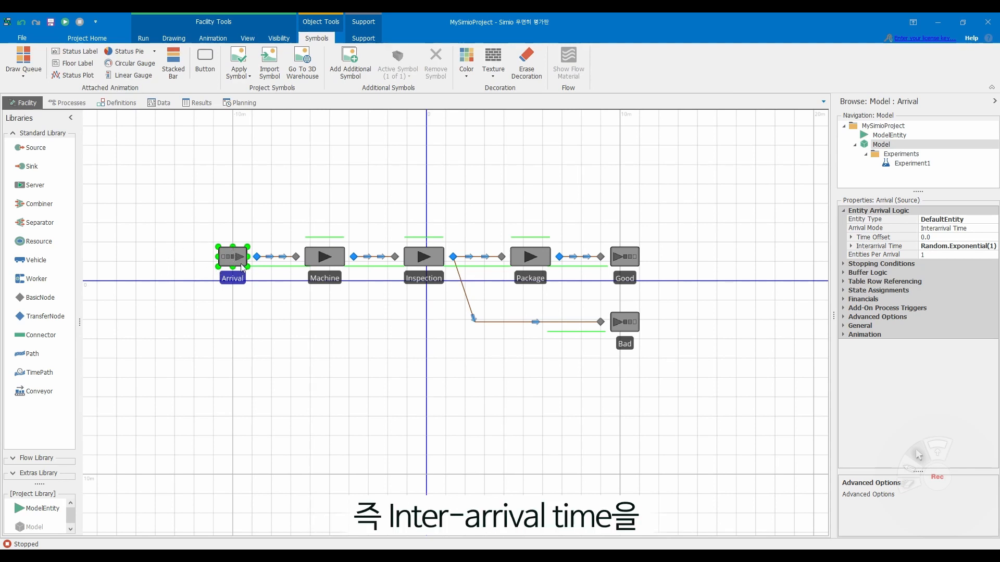
right_click(893, 248)
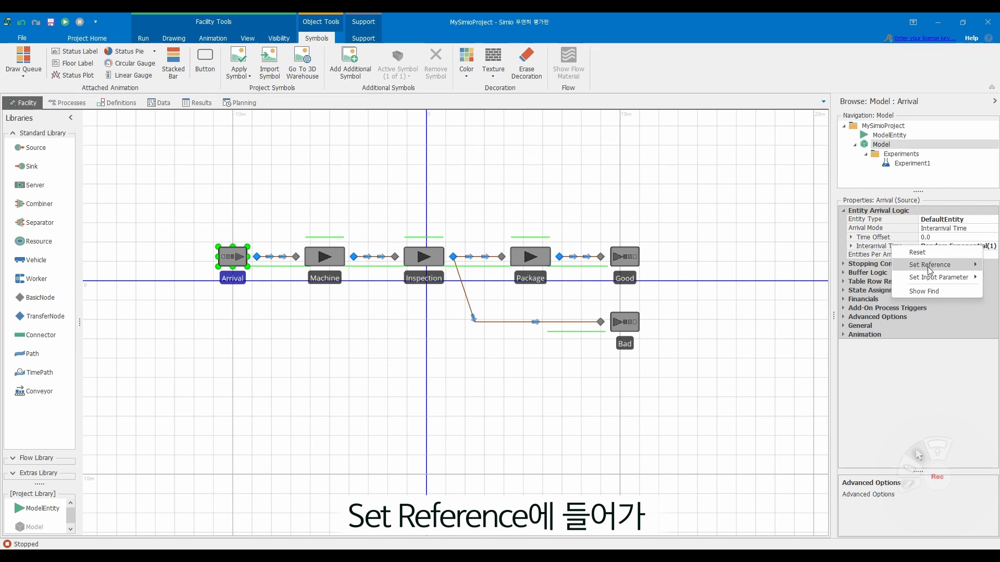
mouse_move(929, 268)
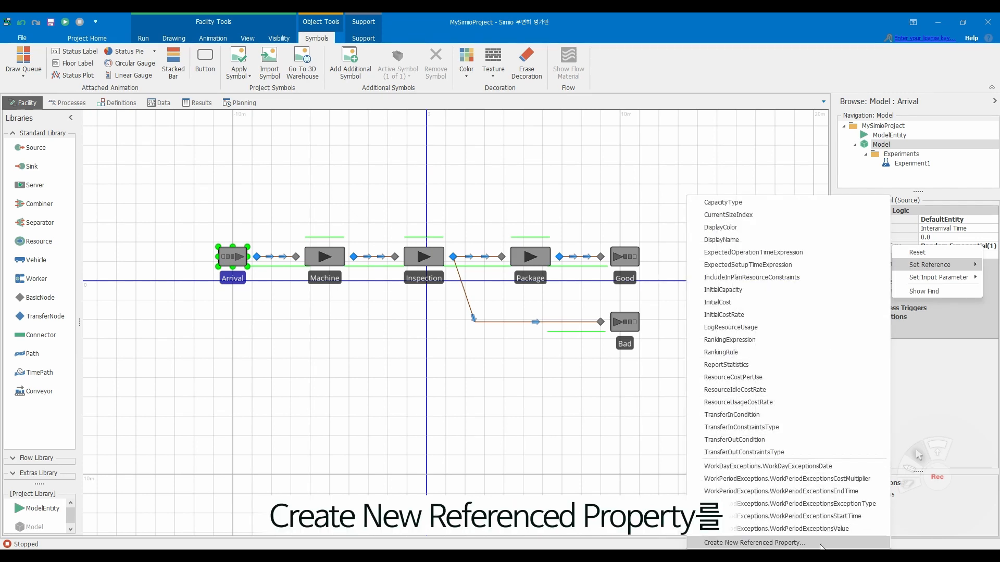
left_click(781, 543)
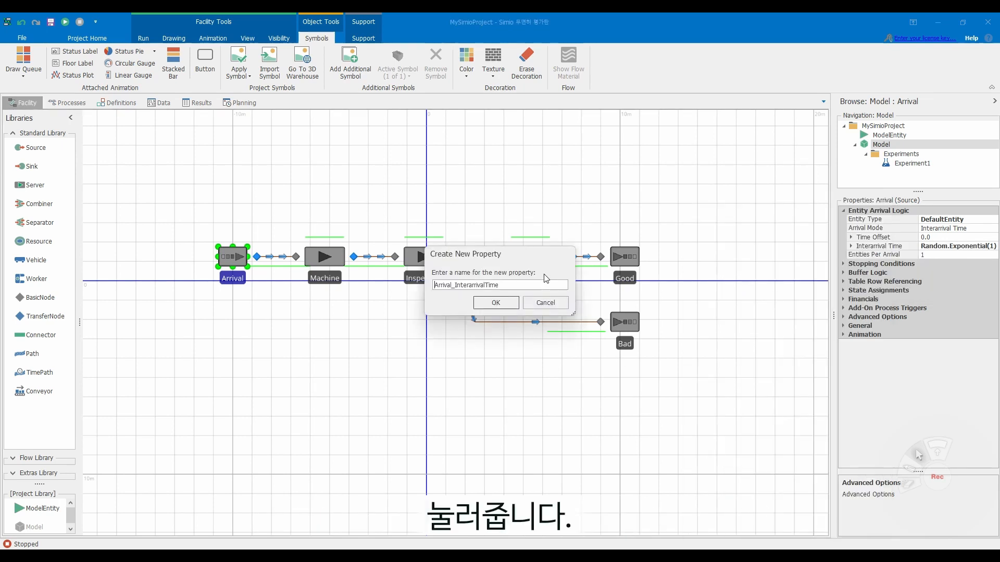
double_click(538, 282)
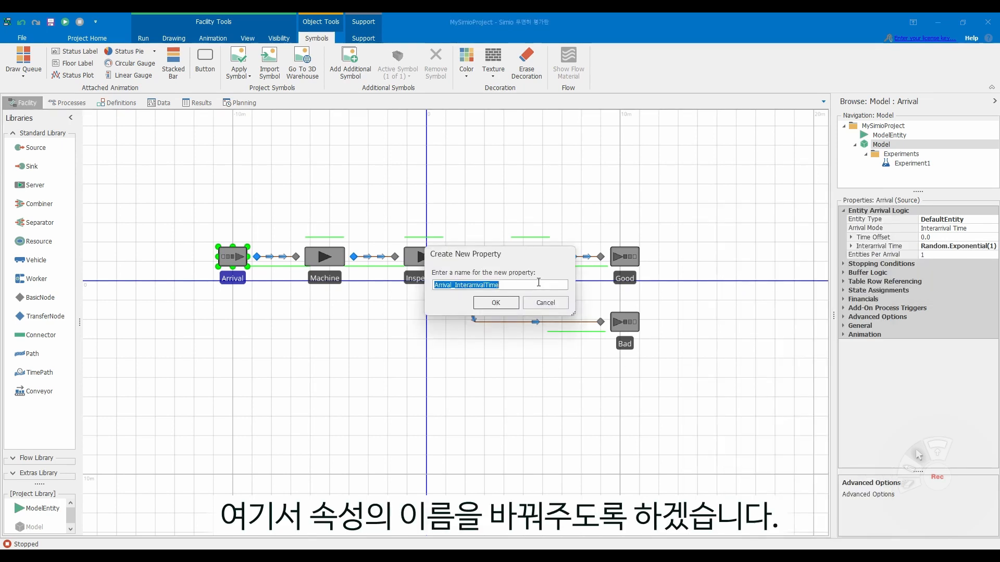
key("BackSpace")
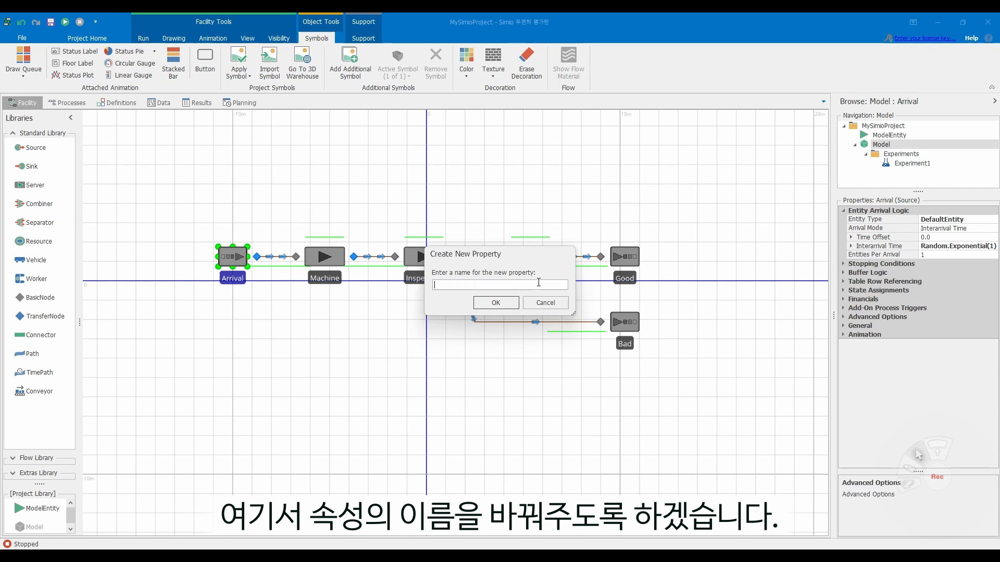
type("Arrival_time")
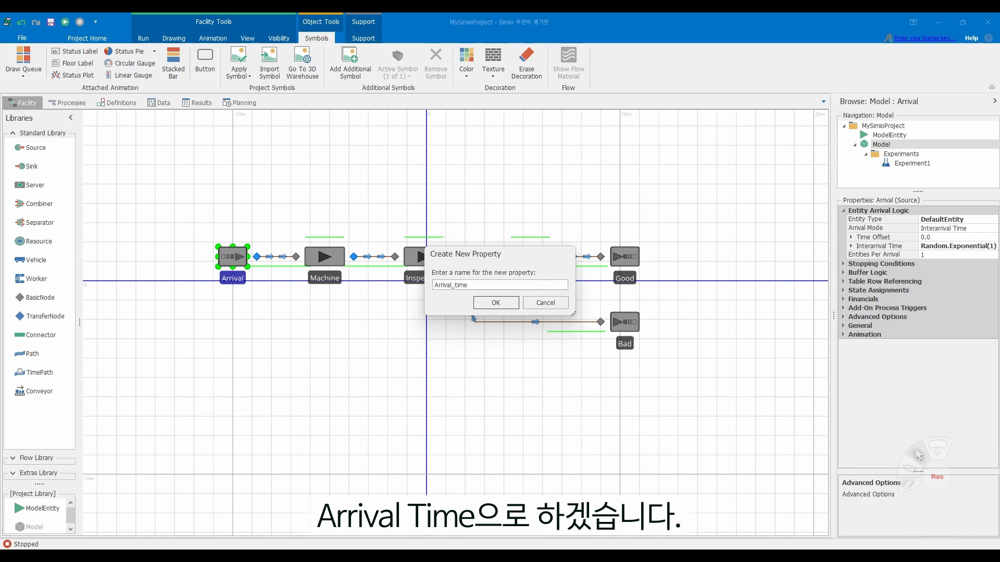
key("Return")
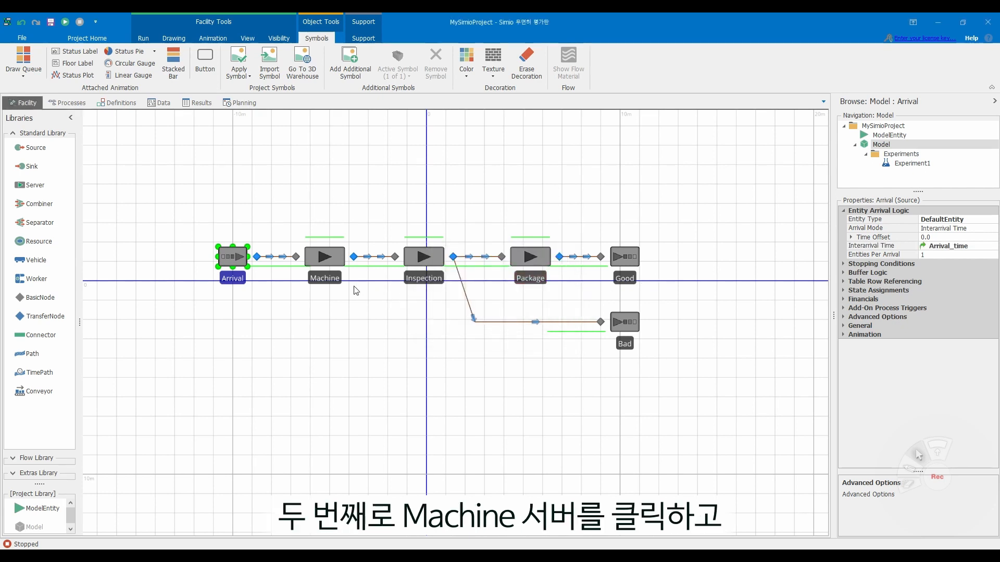
- Create a new referenced property for the Machine server's Processing Time, keeping the suggested name Machine_ProcessingTime
left_click(328, 262)
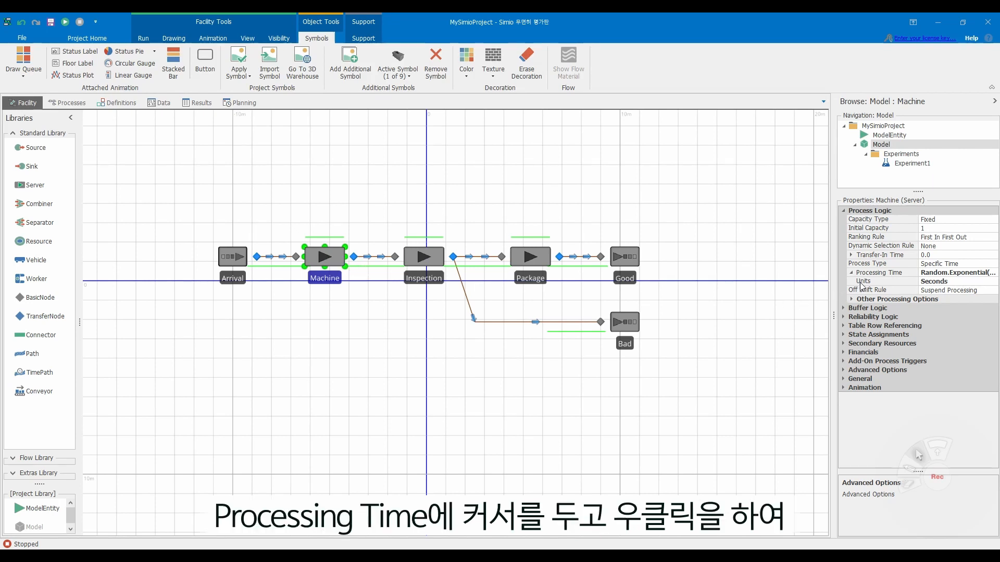
right_click(877, 276)
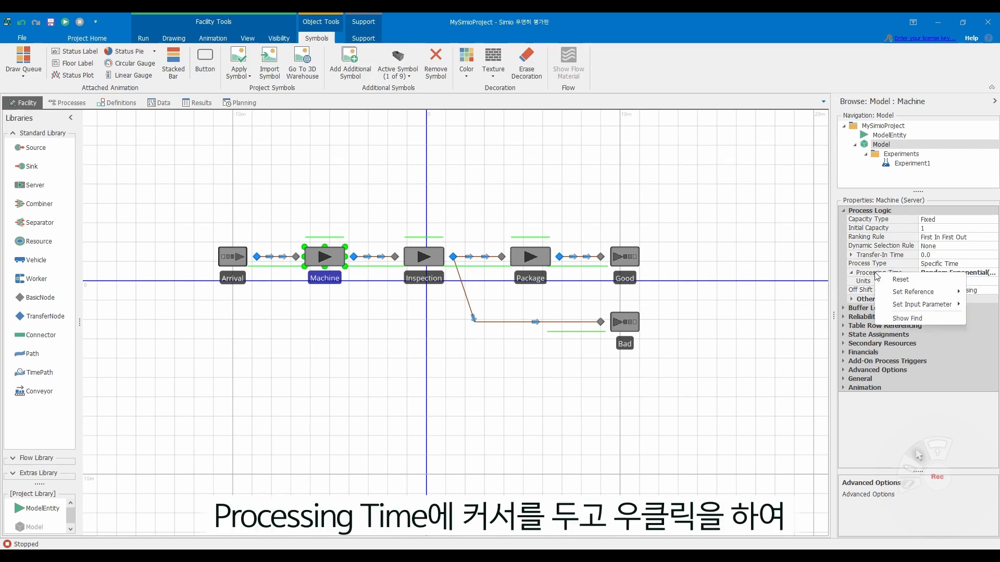
mouse_move(893, 293)
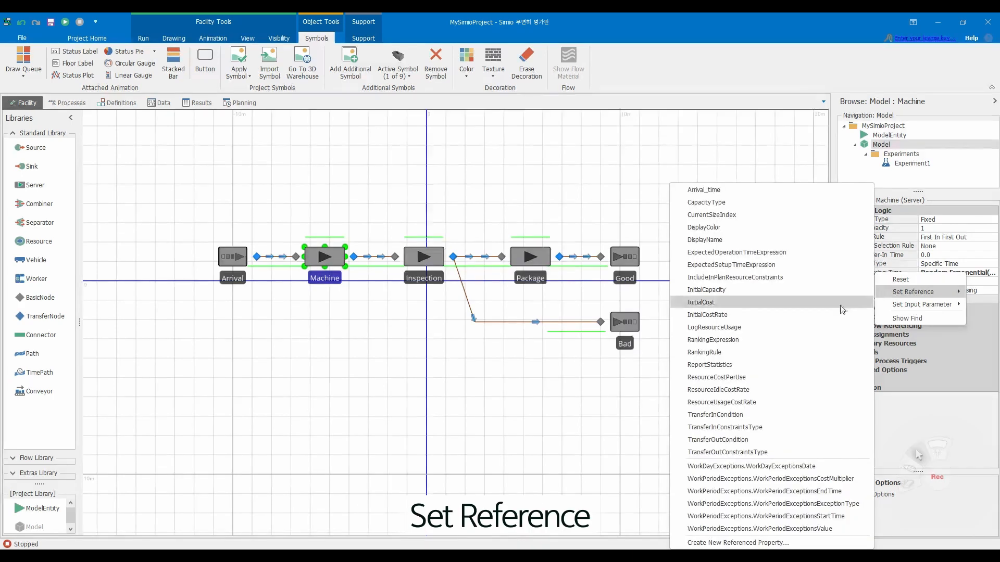
left_click(793, 543)
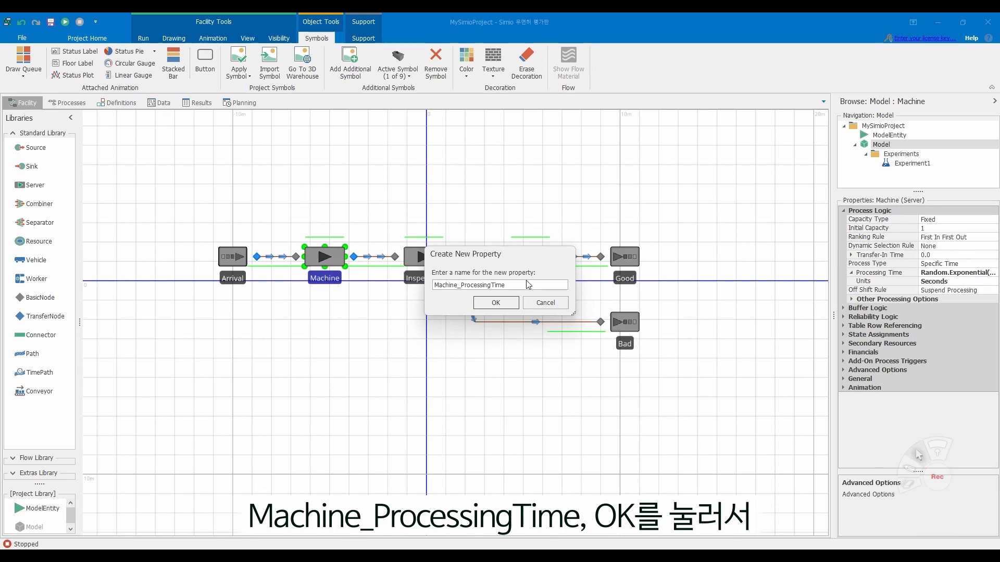
left_click(509, 303)
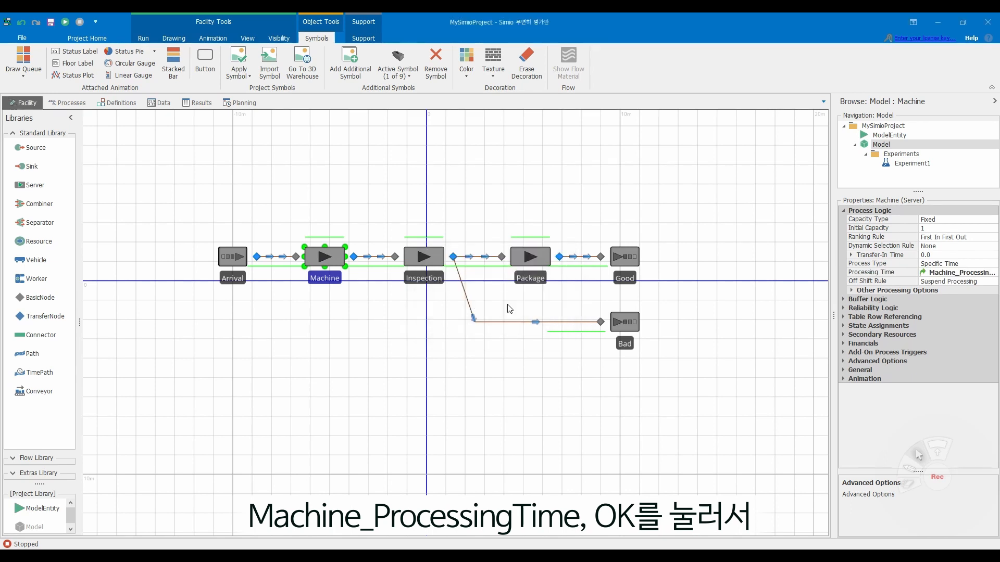
- Check the two referenced properties in the model's definitions and add a new experiment to the model
left_click(118, 104)
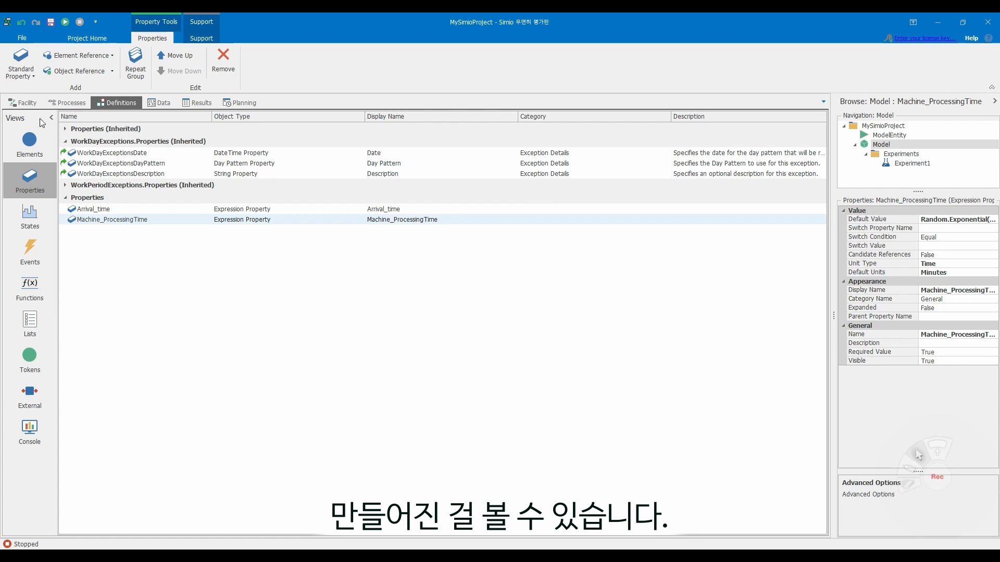
left_click(30, 101)
left_click_drag(421, 185, 411, 231)
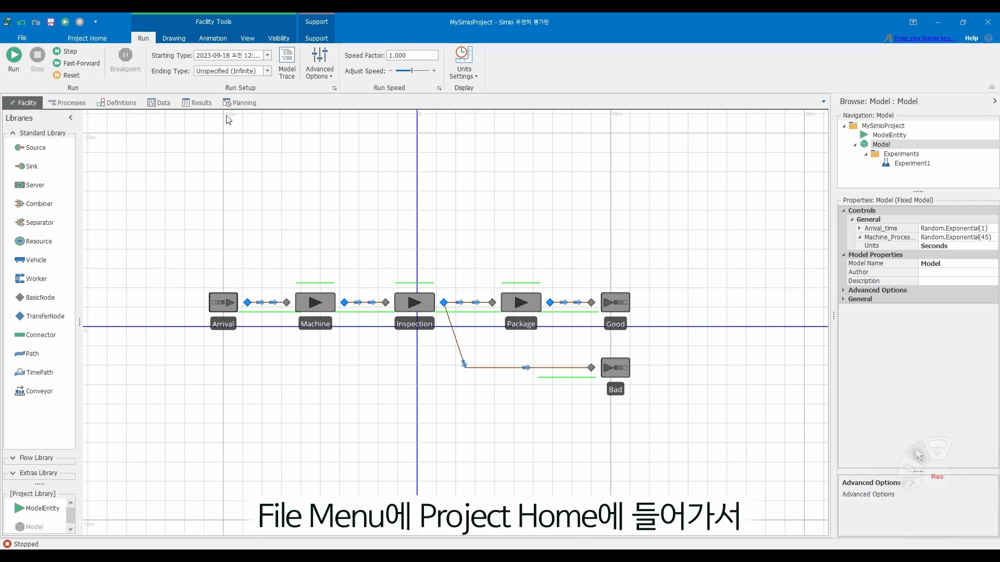
left_click(105, 37)
left_click(125, 59)
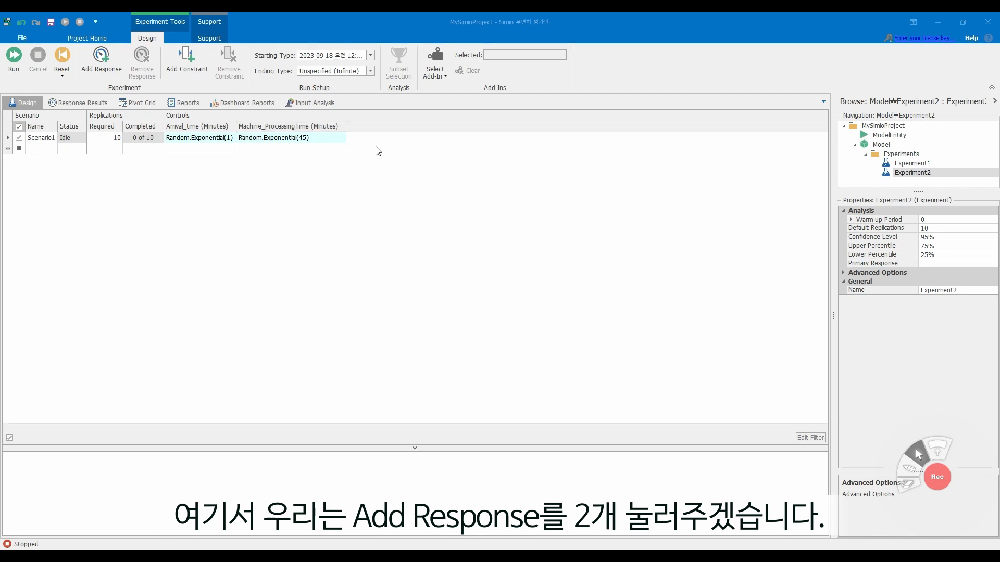
- Add two responses to the new experiment and rename the first one Avg_ProcTIme
left_click(99, 55)
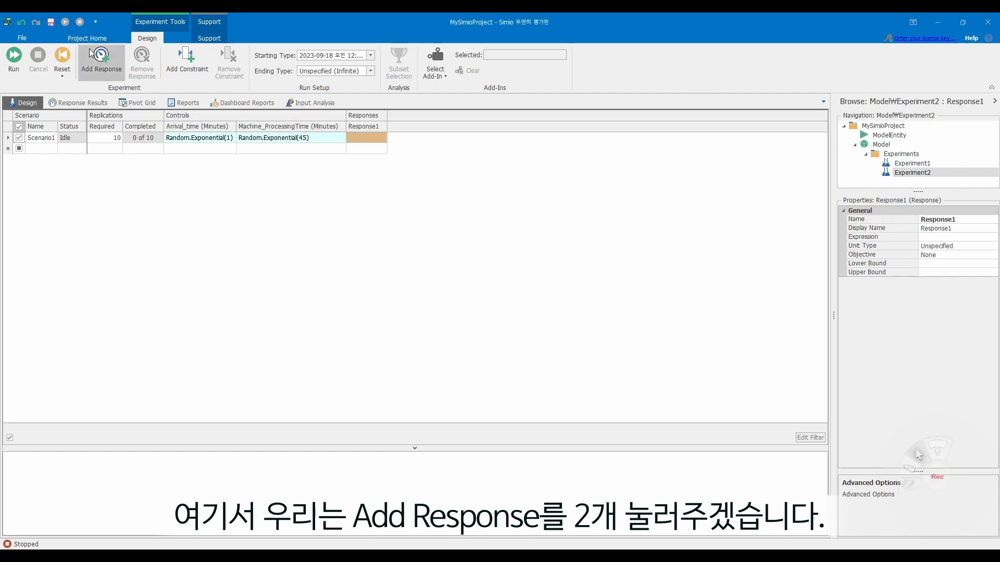
left_click(99, 55)
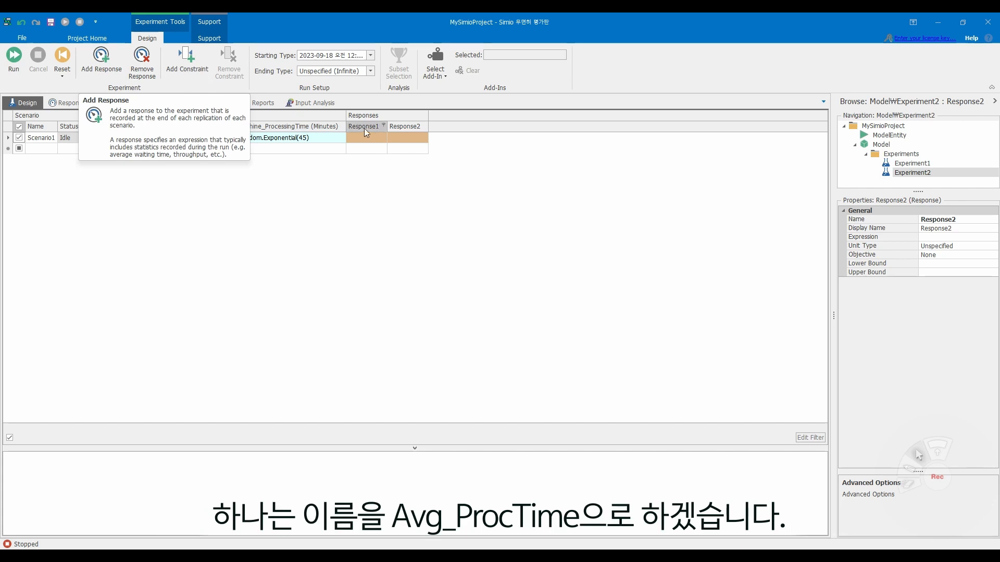
left_click(924, 219)
key("BackSpace")
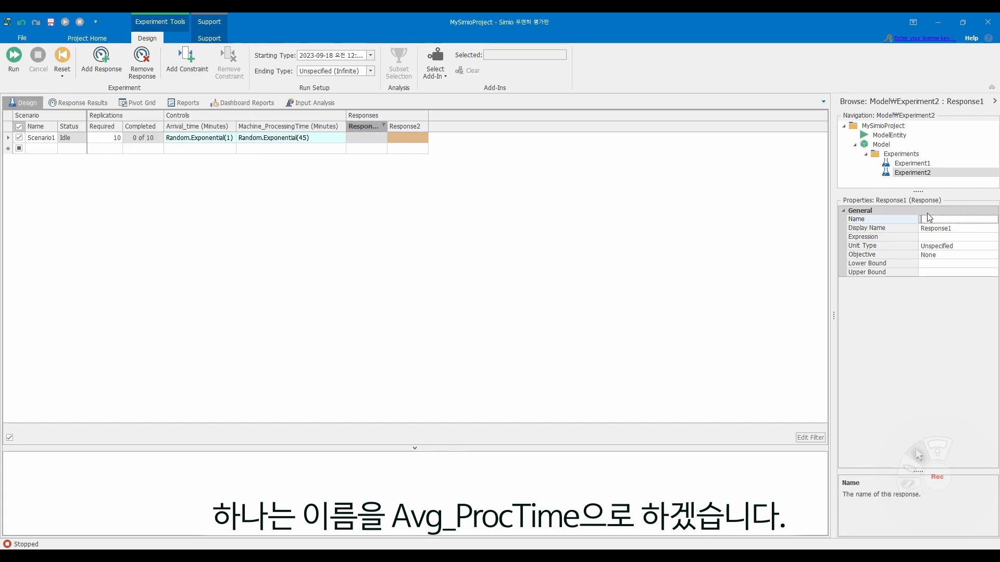
type("Avg_ProcTIme")
key("Return")
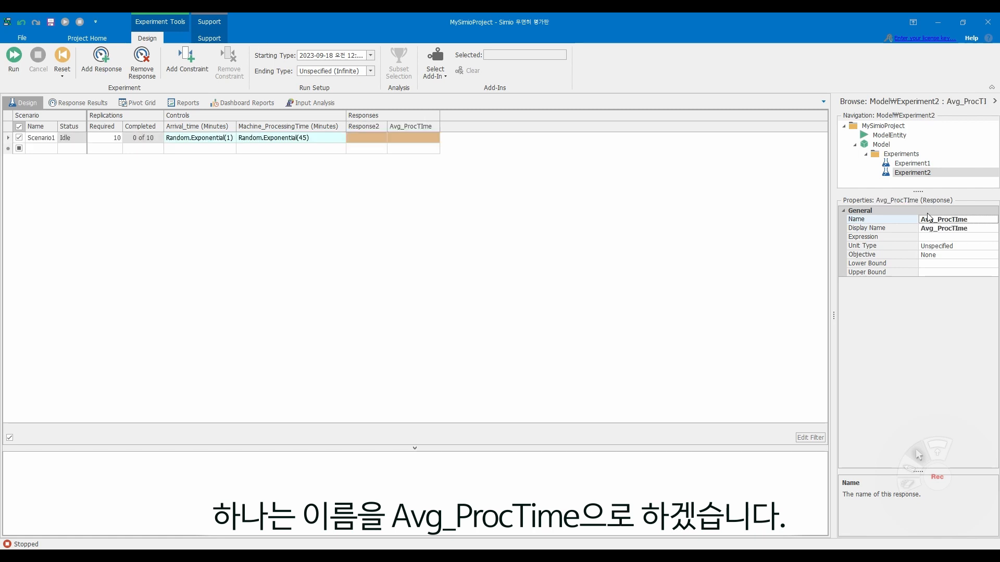
- Set the Avg_ProcTIme response's expression to DefaultEntity.Population.TimeInSystem.Average
left_click(945, 237)
left_click(993, 237)
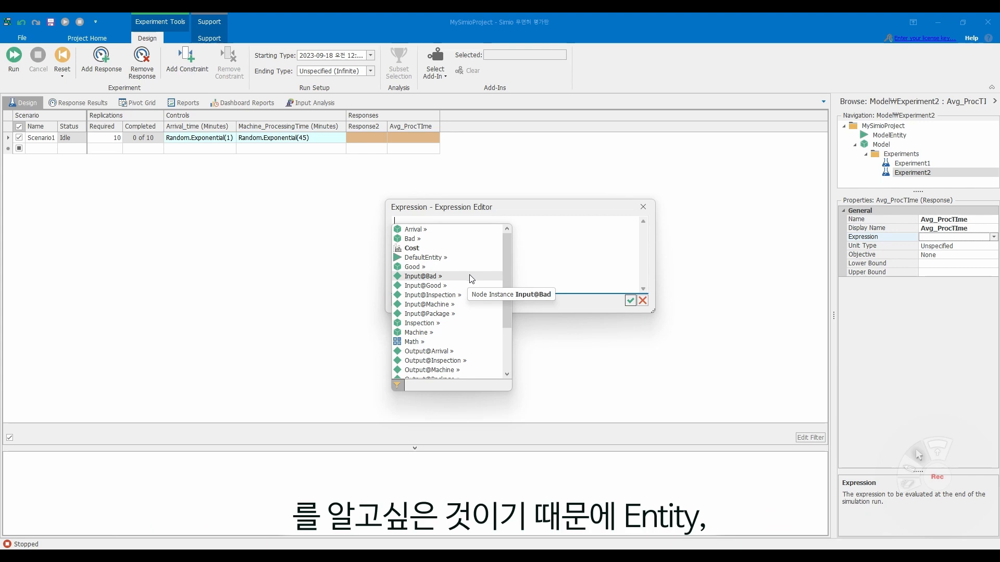
scroll(469, 278, "down", 3)
scroll(466, 306, "up", 3)
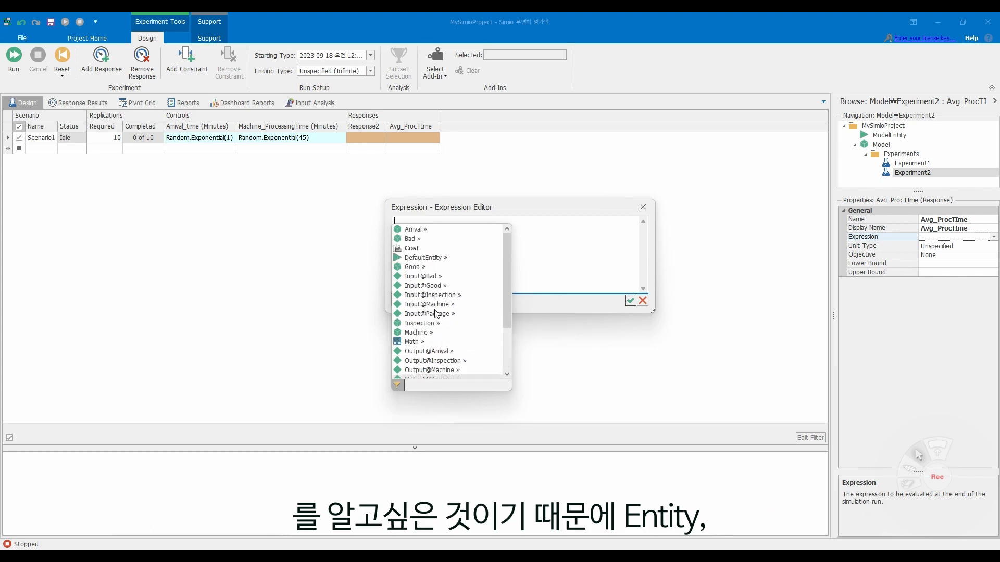
left_click(440, 258)
type(".")
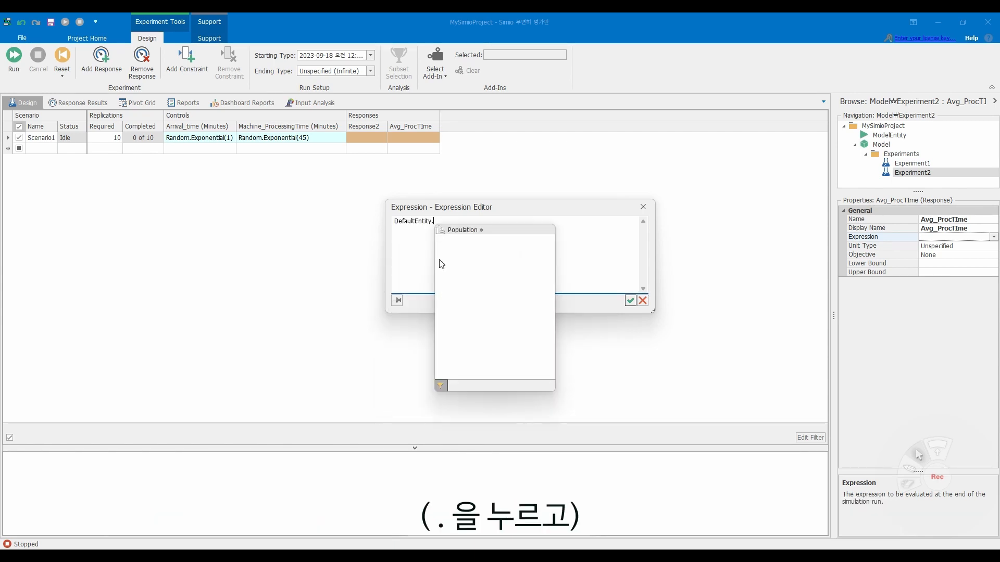
left_click(458, 229)
type(".")
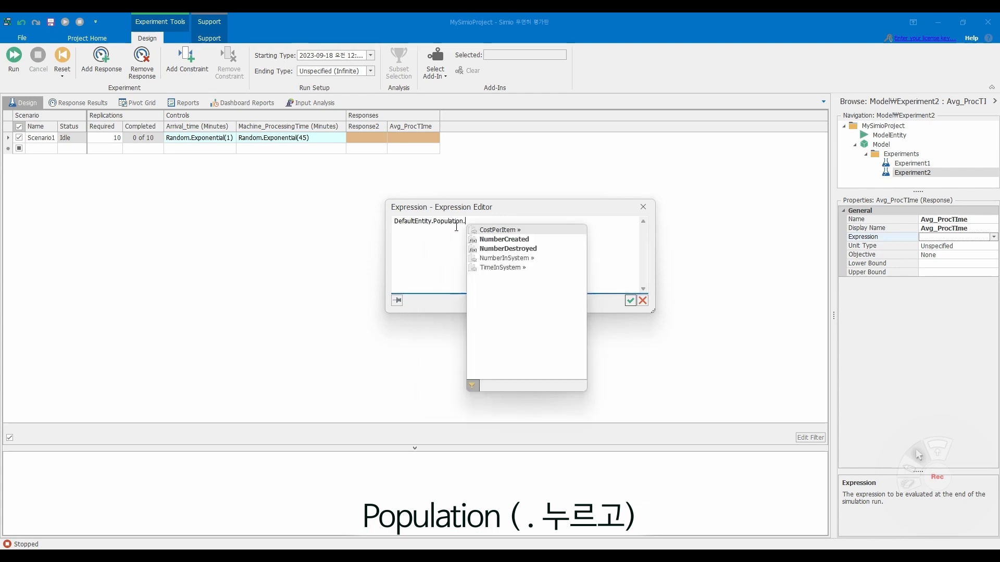
left_click(503, 268)
type(".")
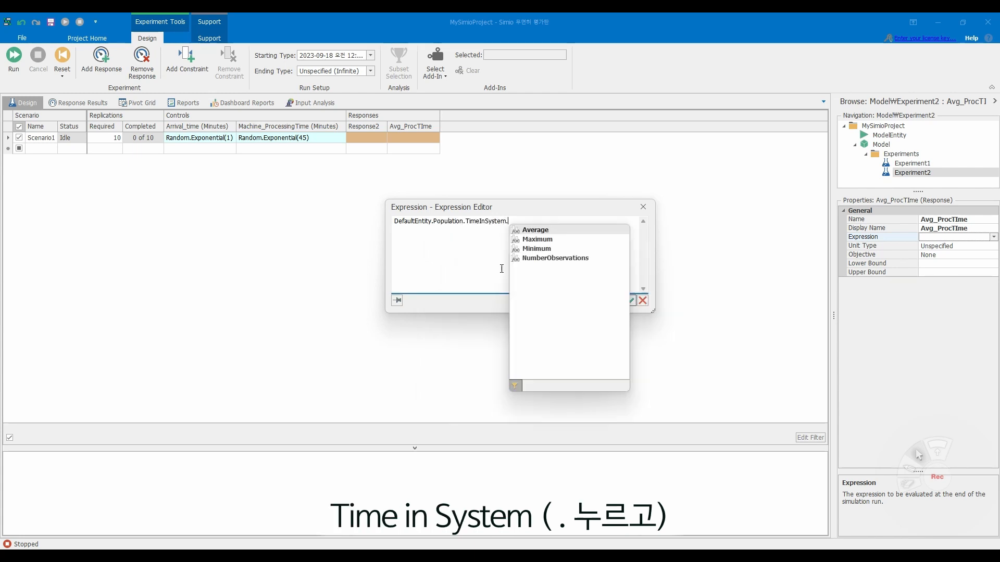
left_click(539, 236)
key("Return")
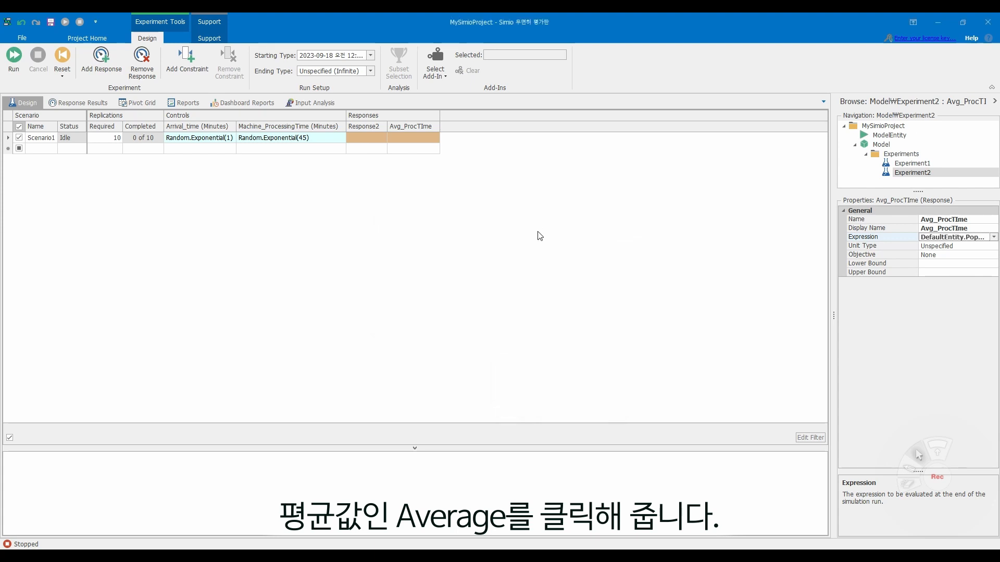
- Rename the experiment's second response, Response2, as Output
left_click(367, 126)
left_click(954, 219)
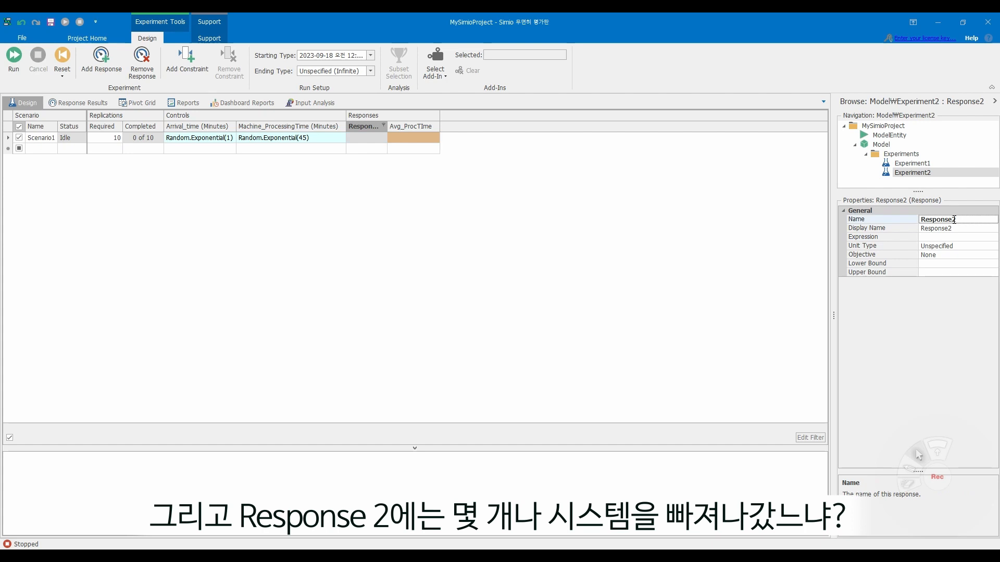
key("BackSpace")
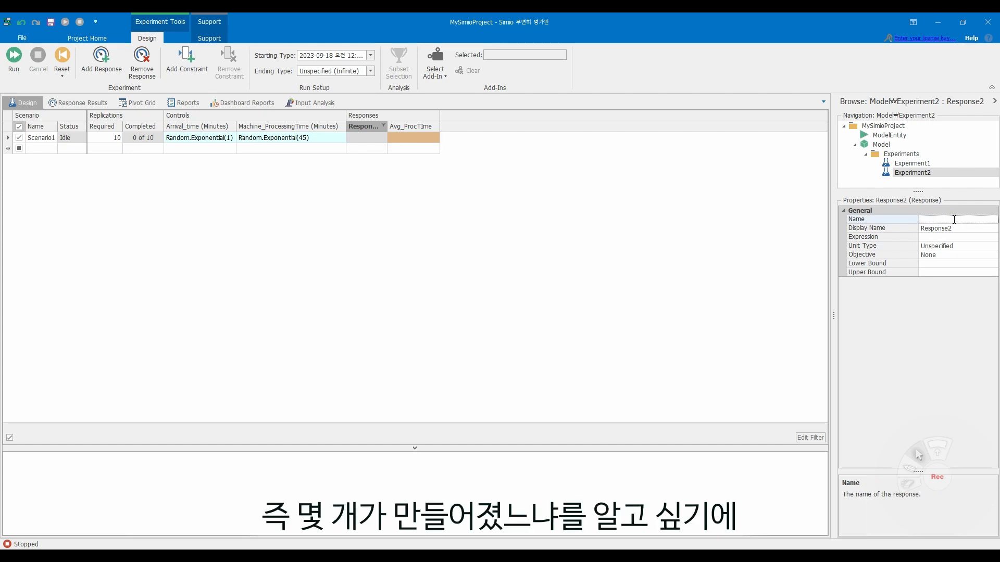
type("Output")
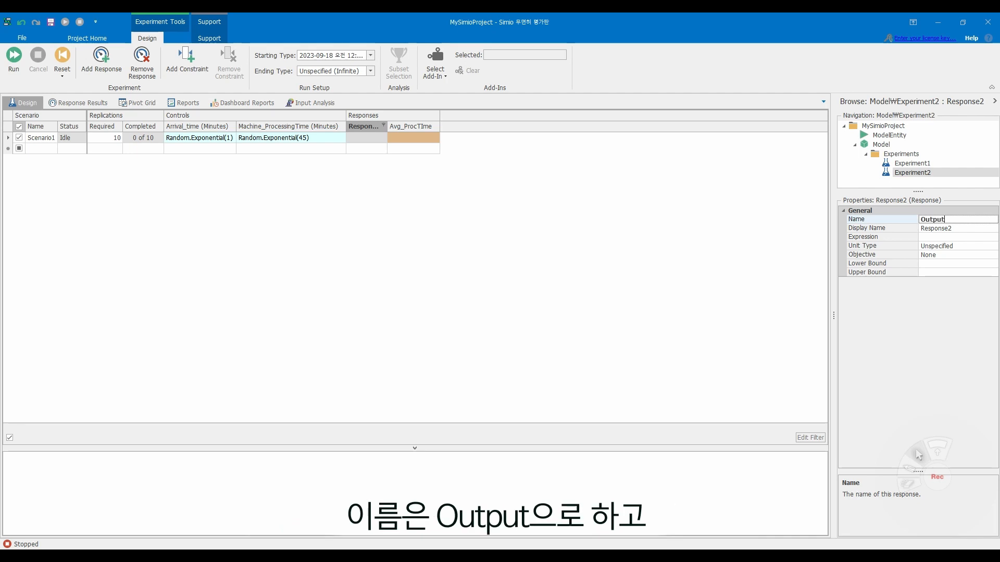
key("Return")
- Set the Output response's expression to DefaultEntity.Population.NumberDestroyed
left_click(960, 238)
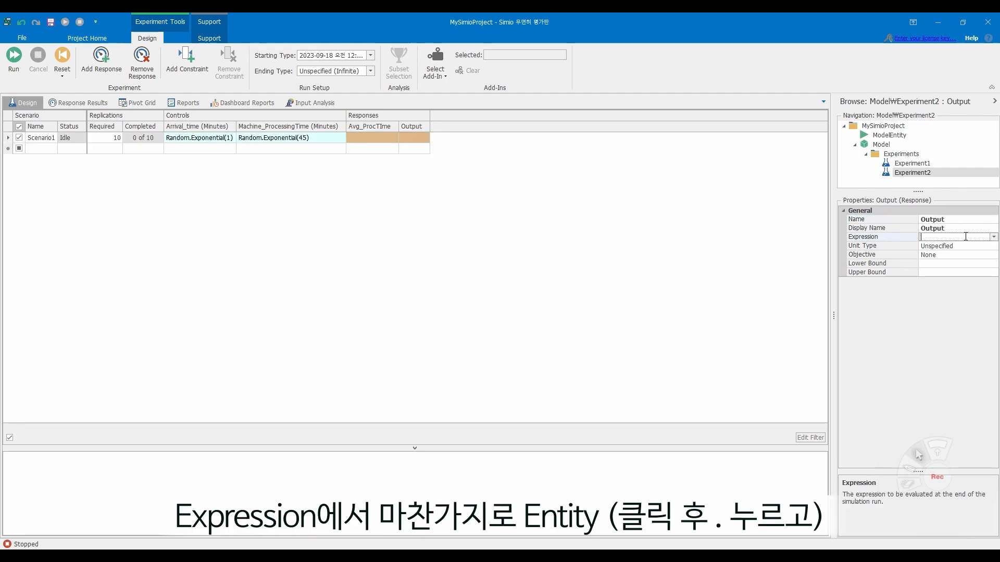
left_click(993, 238)
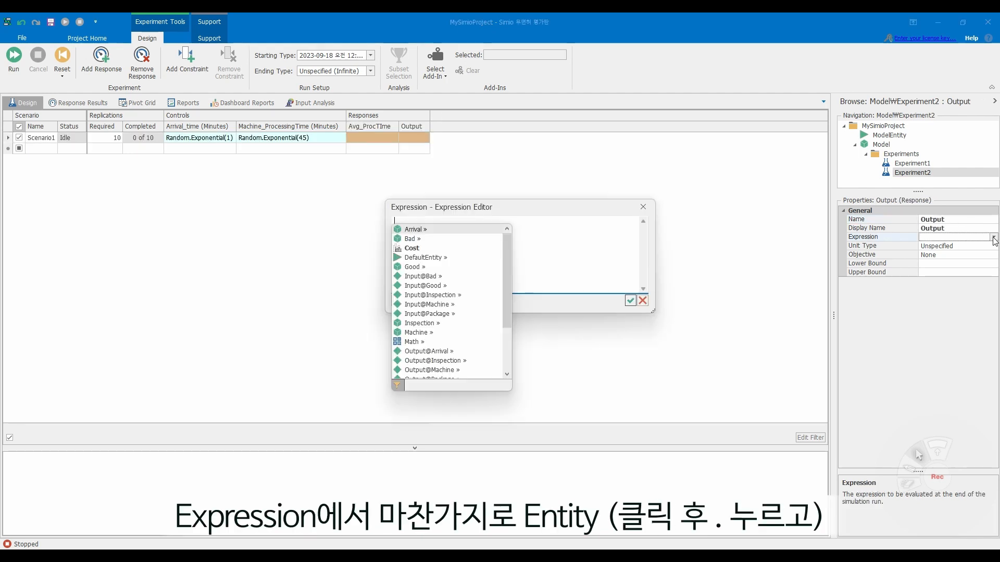
left_click(447, 257)
type(".")
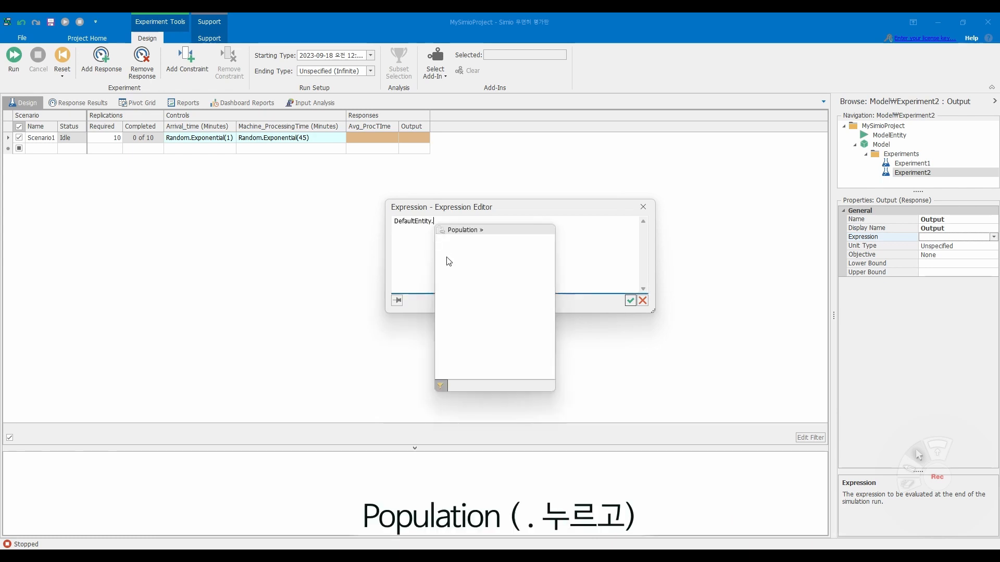
left_click(459, 229)
type(".")
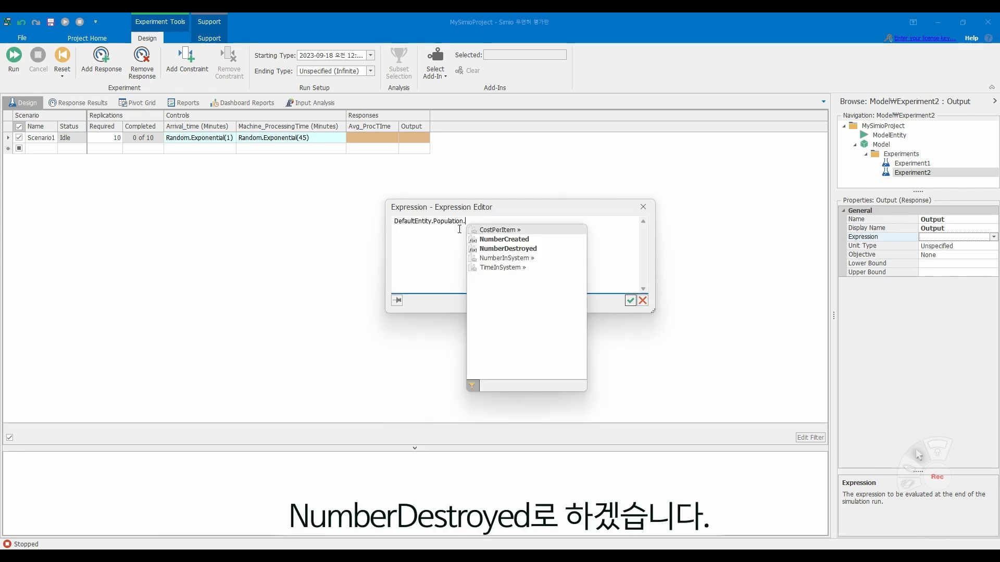
left_click(534, 250)
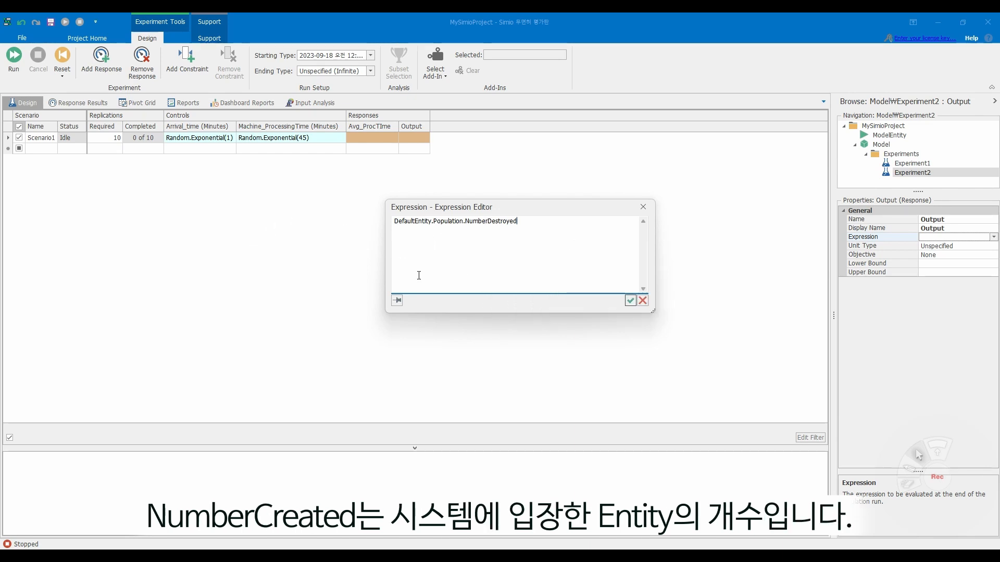
left_click(630, 301)
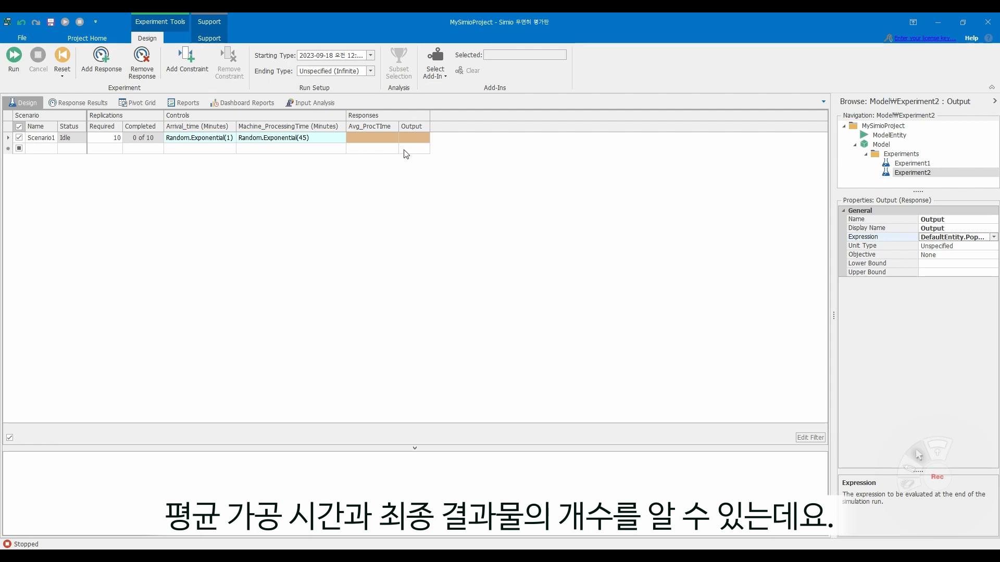
- Set Scenario1's Arrival_time control to a constant 1 minute
left_click(221, 138)
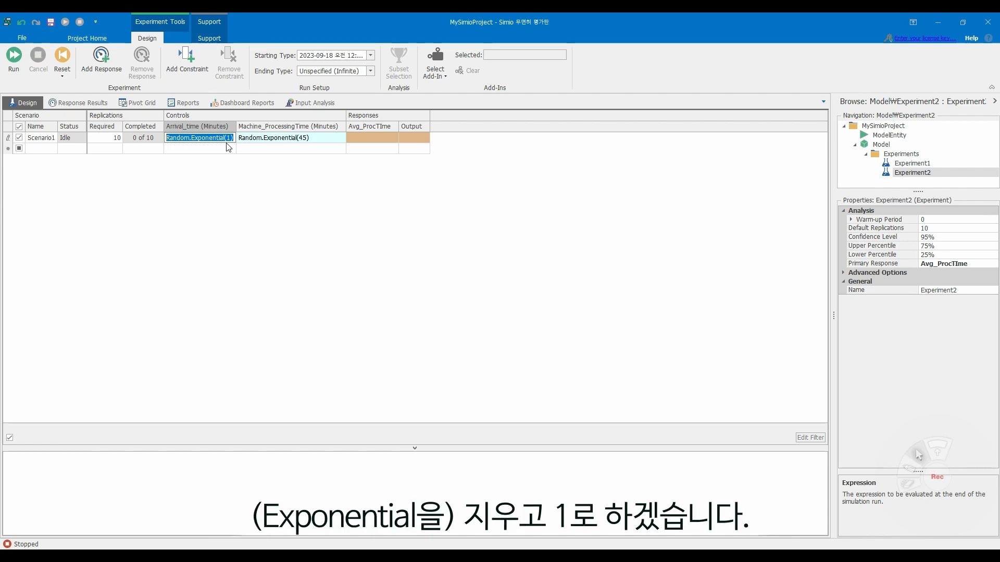
key("BackSpace")
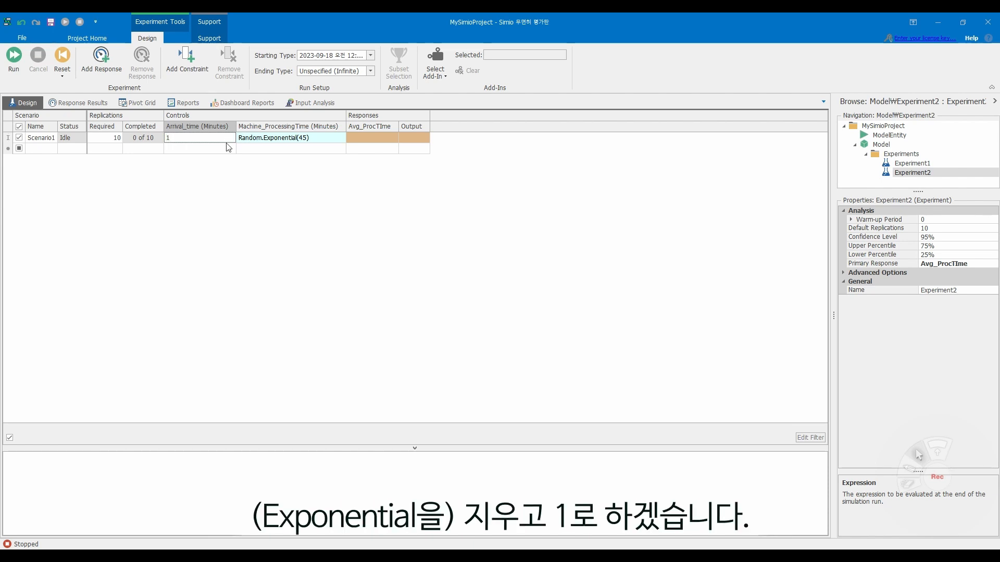
type("1")
key("Return")
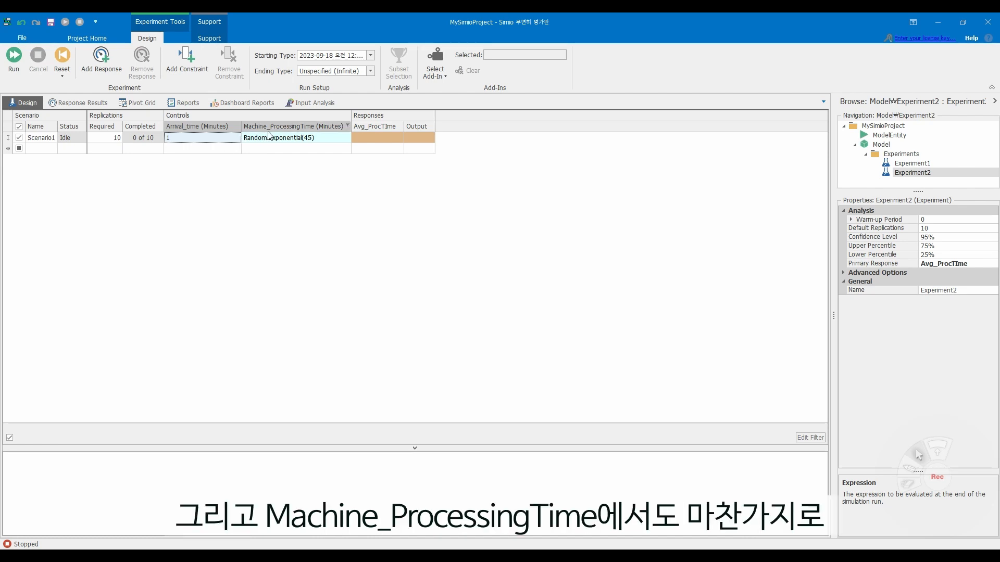
- Set Scenario1's Machine_ProcessingTime control to a constant 0.75 minutes
left_click(307, 138)
double_click(307, 138)
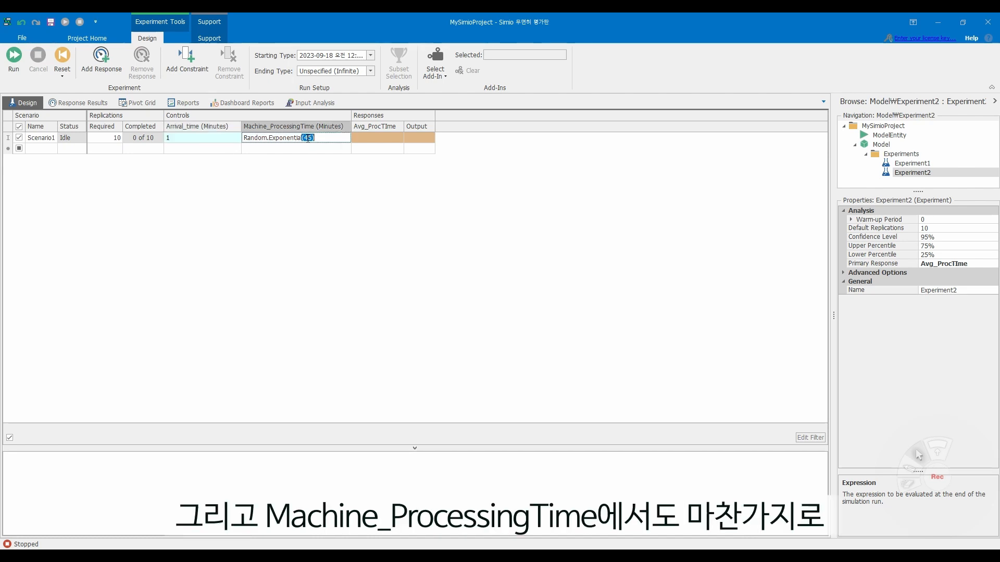
key("ctrl+a")
key("BackSpace")
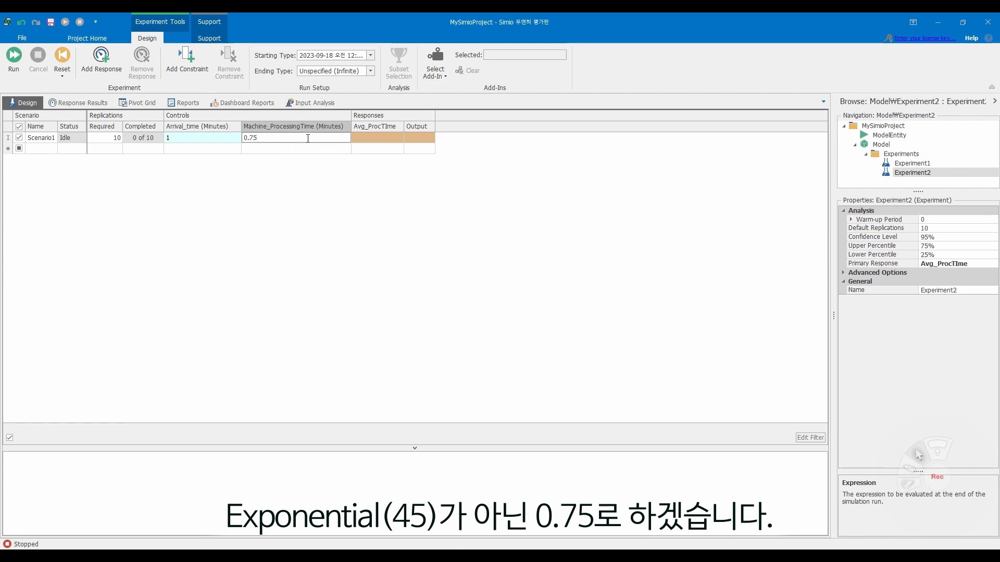
key("Return")
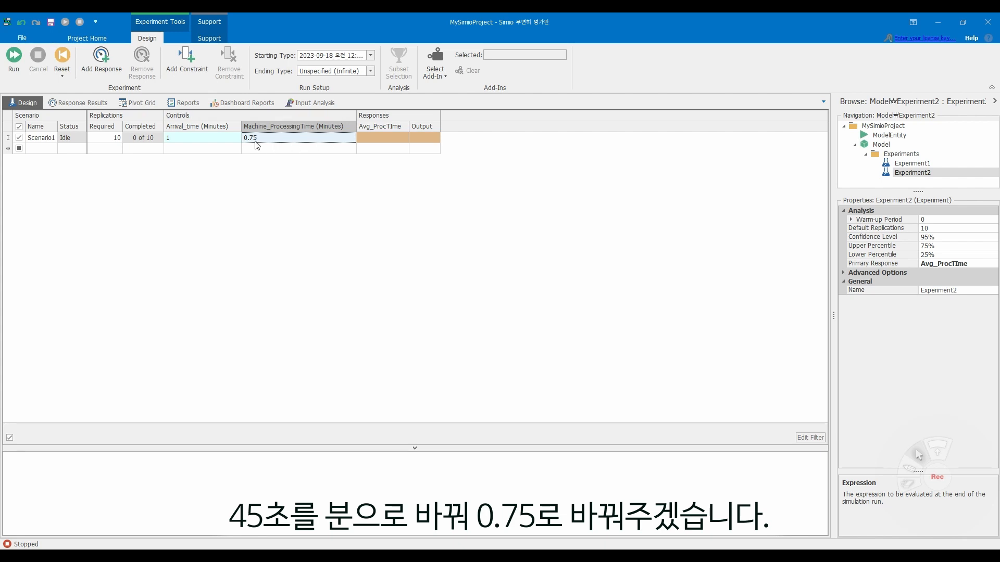
- Add two more scenarios, Scenario2 and Scenario3, to the experiment
left_click(23, 151)
left_click(21, 150)
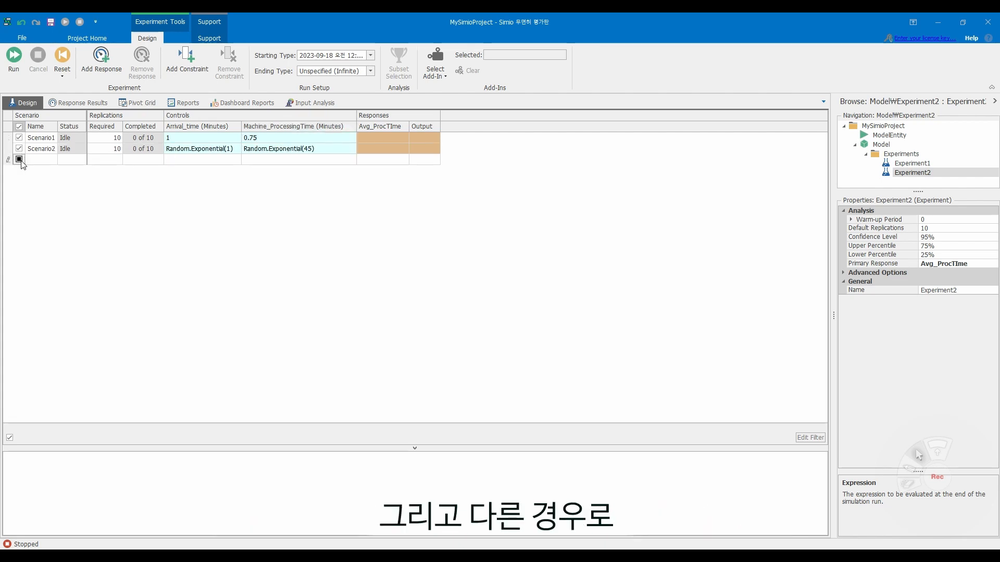
left_click(23, 162)
- Set Scenario2's Machine_ProcessingTime to a constant 0.75 minutes, keeping its arrival time exponential
left_click(197, 150)
left_click(281, 149)
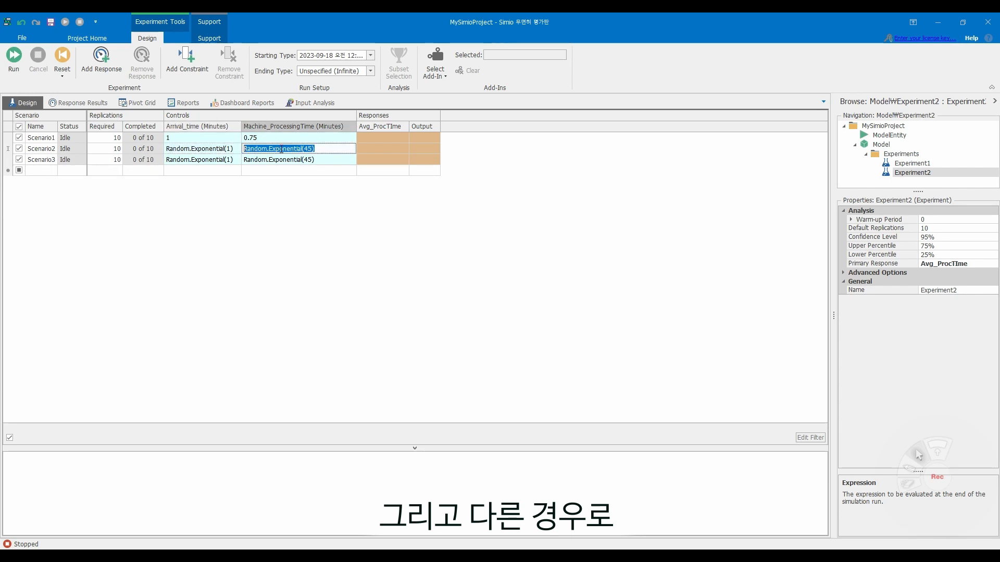
key("BackSpace")
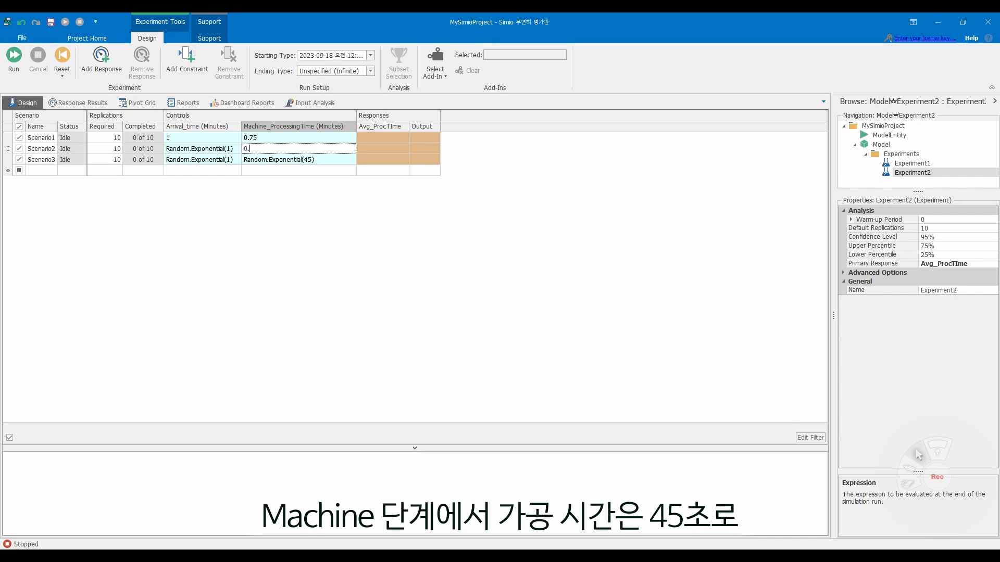
type("5")
key("Return")
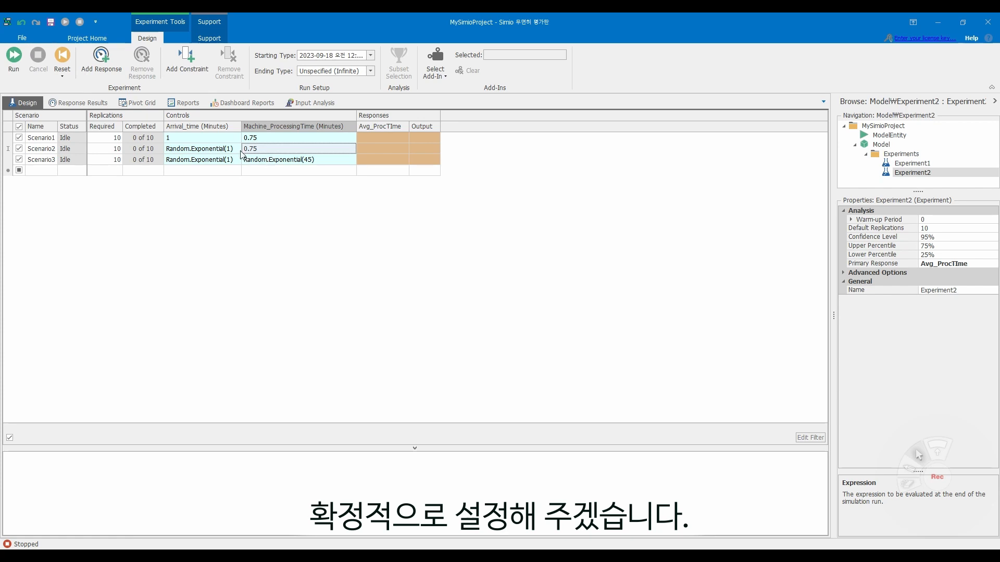
- Set Scenario3's Machine_ProcessingTime expression to Random.Exponential(0.75)
left_click(214, 160)
left_click(282, 160)
left_click(261, 205)
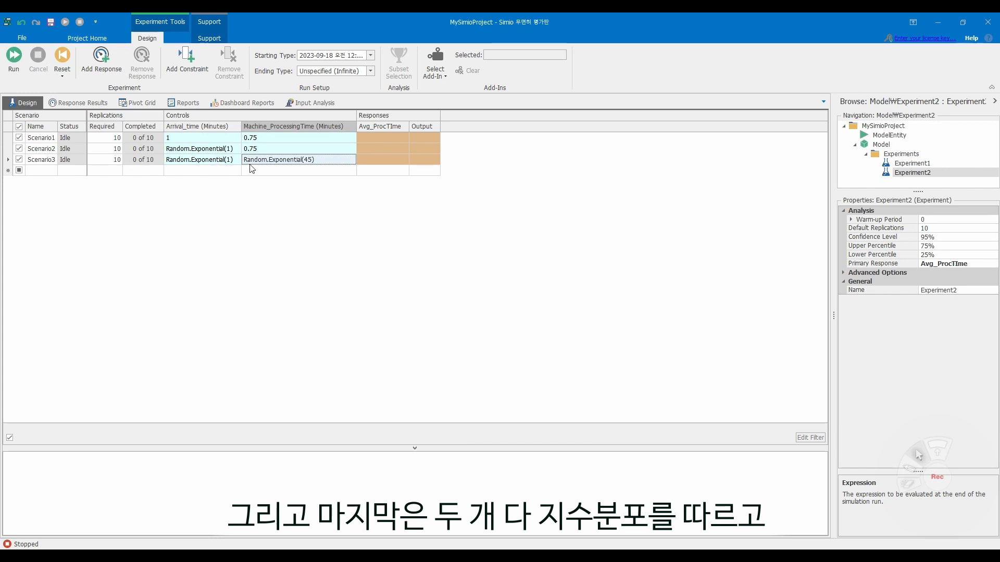
left_click(268, 161)
left_click(229, 160)
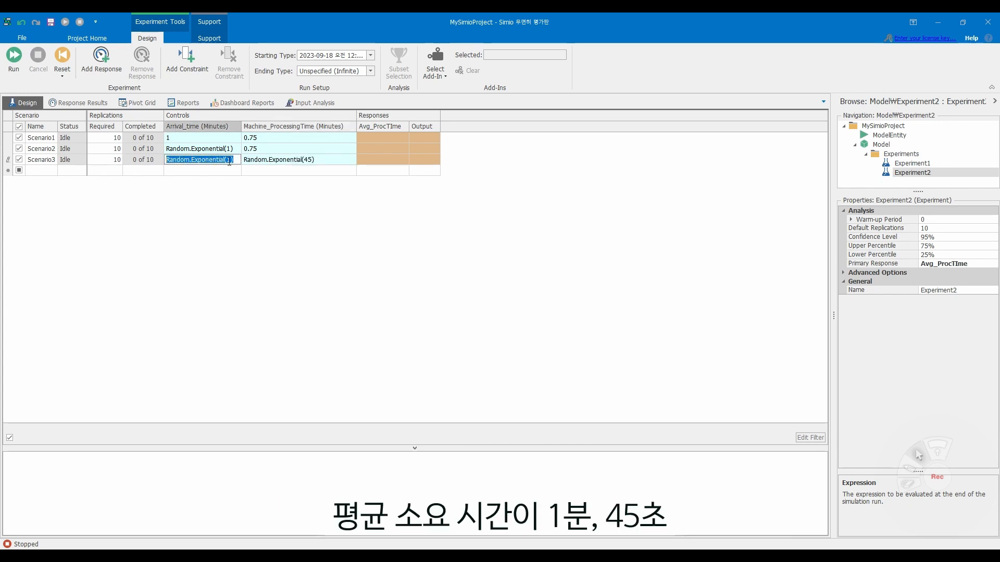
left_click(253, 202)
left_click(311, 159)
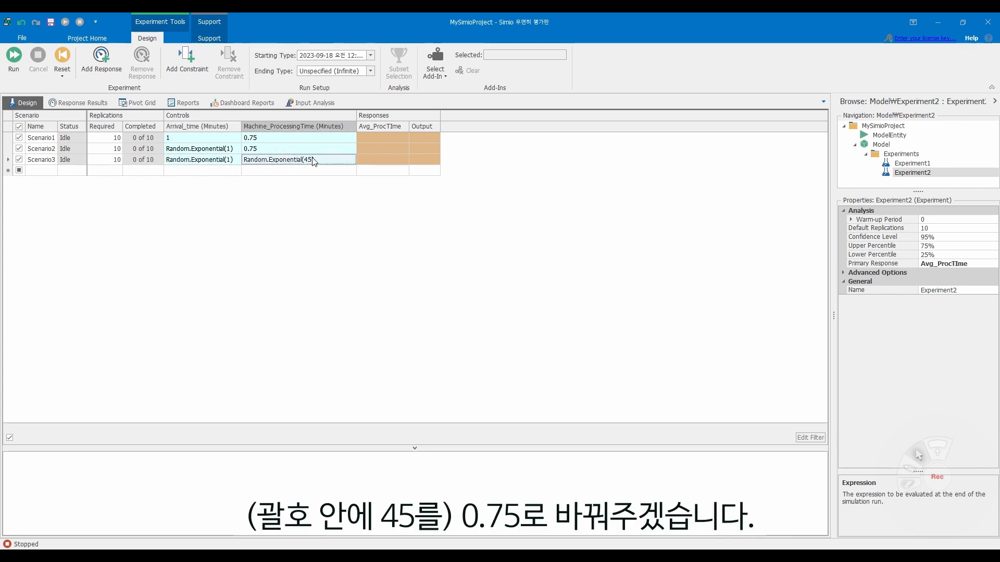
left_click(312, 159)
key("BackSpace")
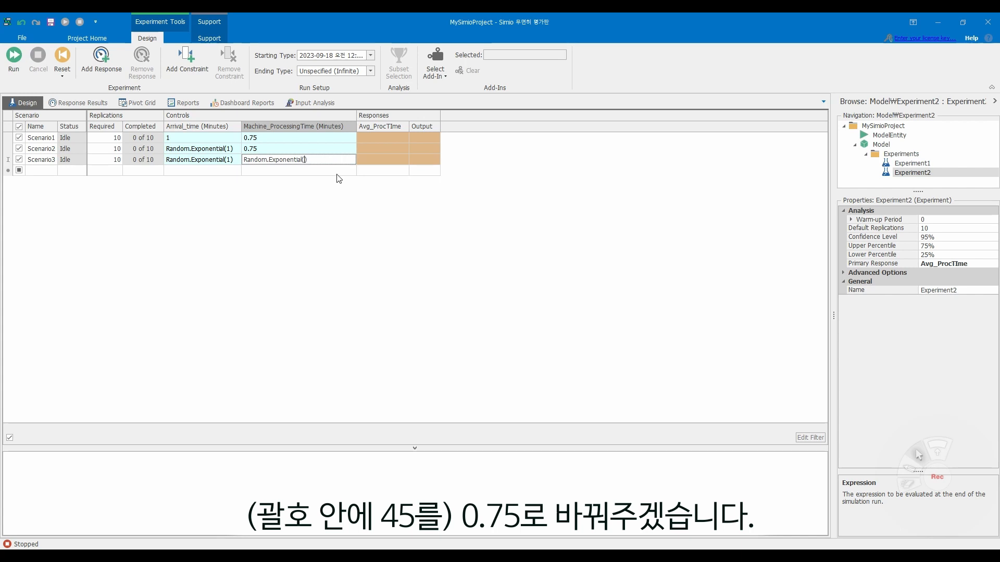
left_click(339, 179)
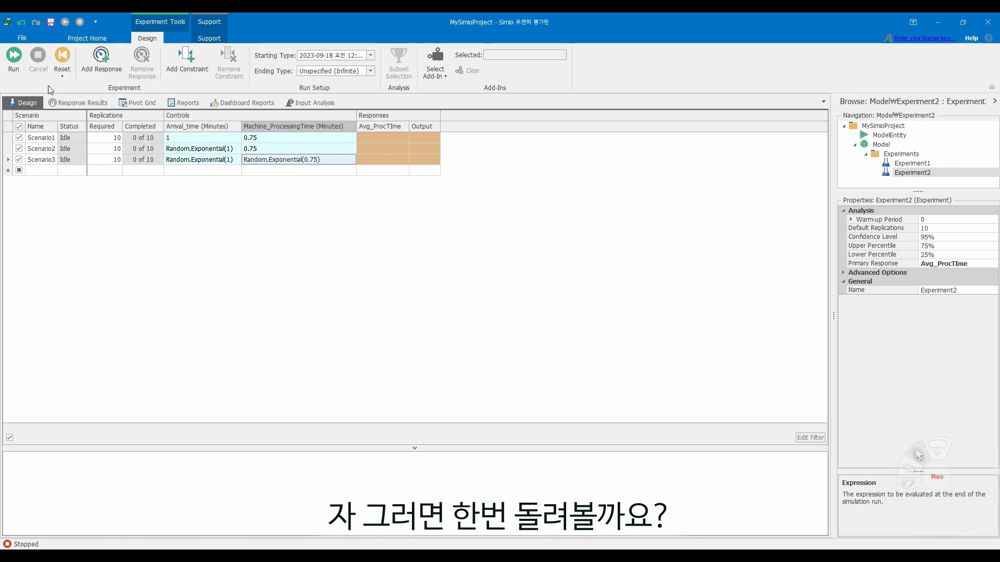
- Set the experiment's ending type to a Run Length of 100 hours and run all three scenarios
left_click(13, 57)
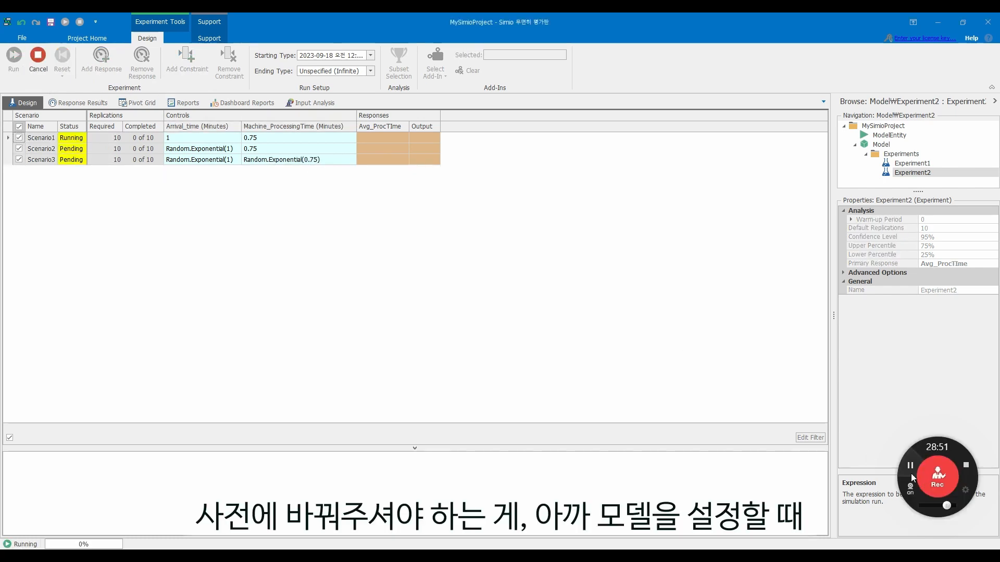
left_click(38, 57)
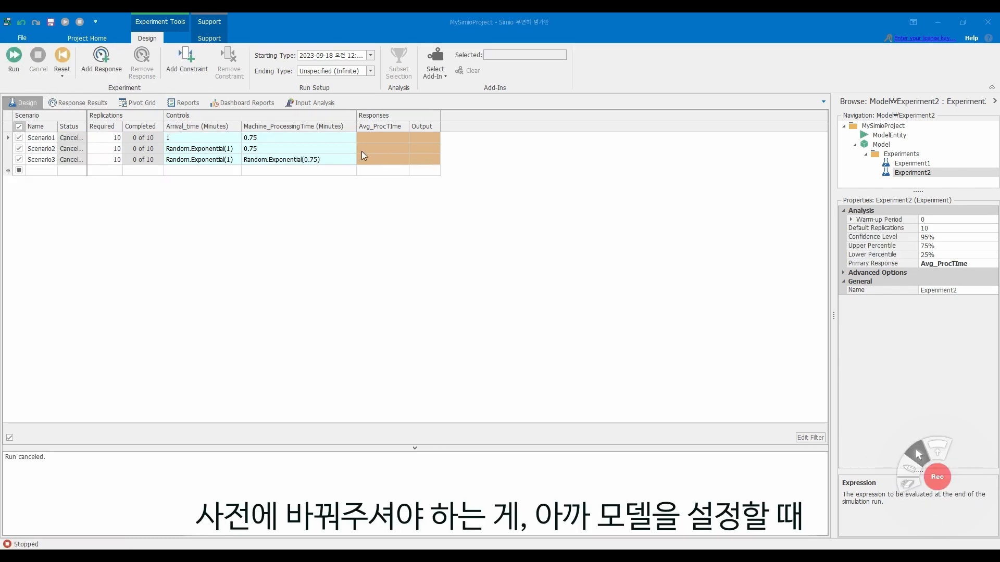
left_click(370, 72)
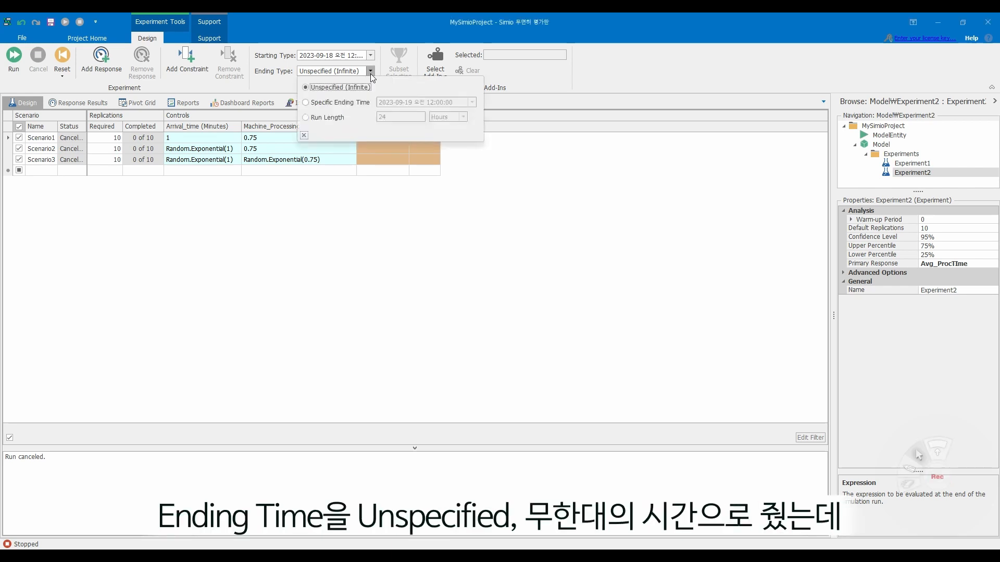
left_click(312, 120)
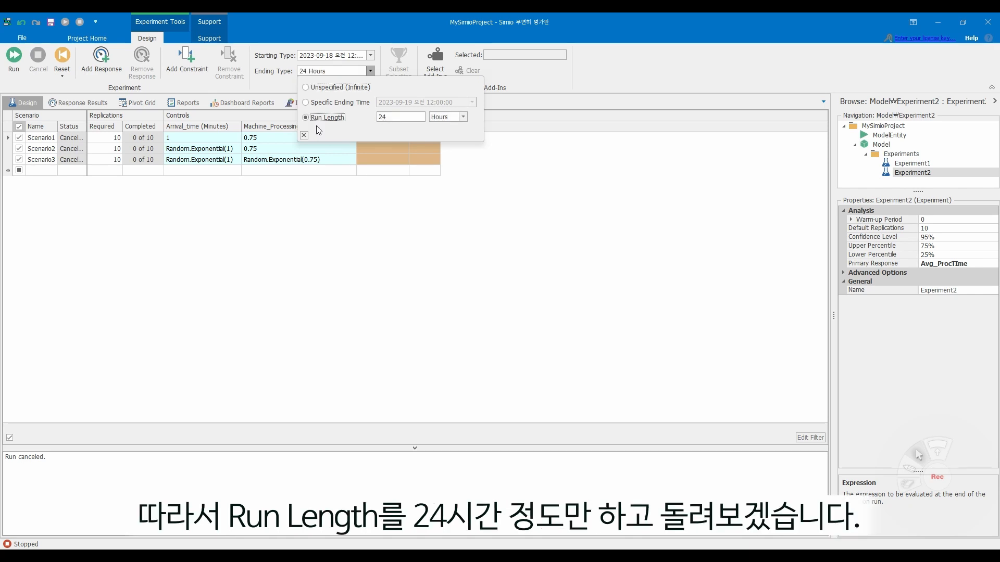
double_click(395, 117)
type("100")
key("Return")
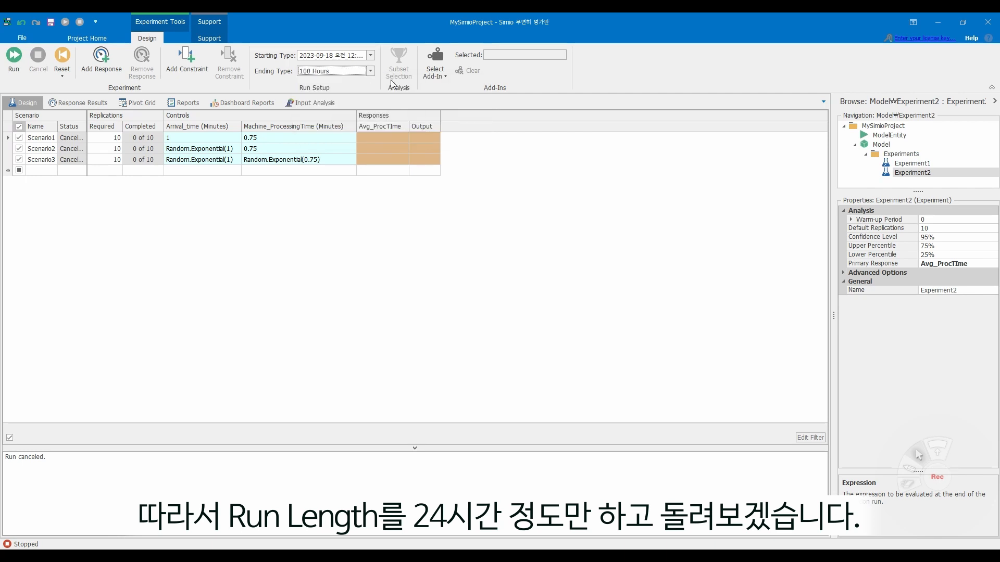
left_click(14, 56)
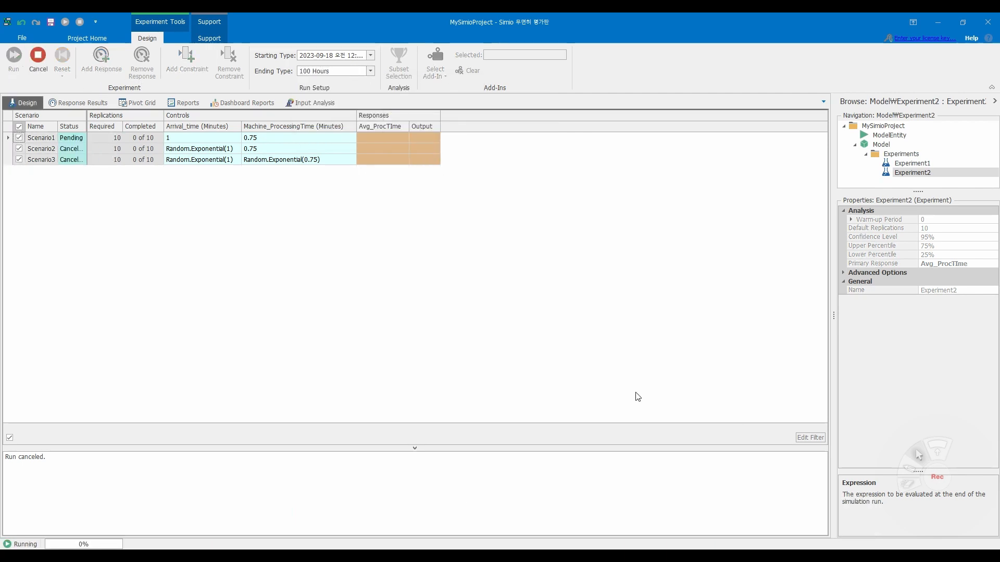